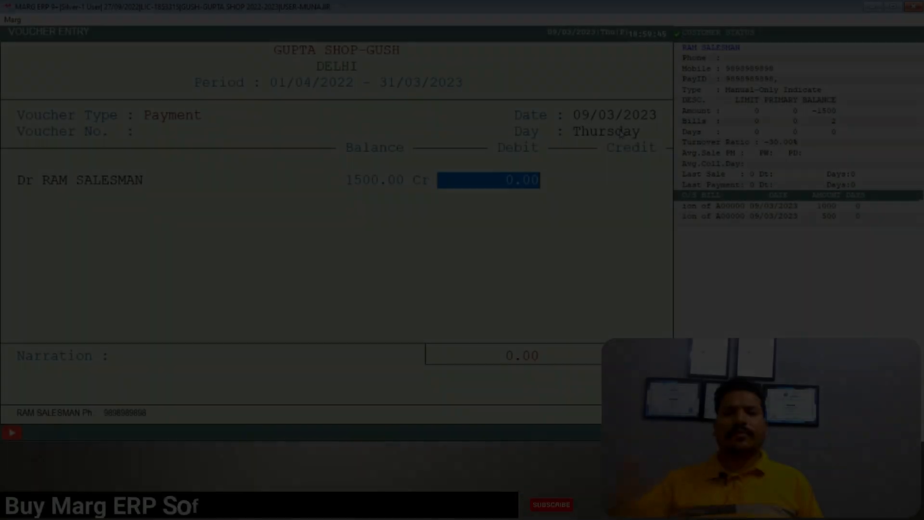
Record a 1000 cash payment to the salesman's ledger against the pending 1000.00 commission invoice, save the voucher and close voucher entry.
text(1000)
key(Return)
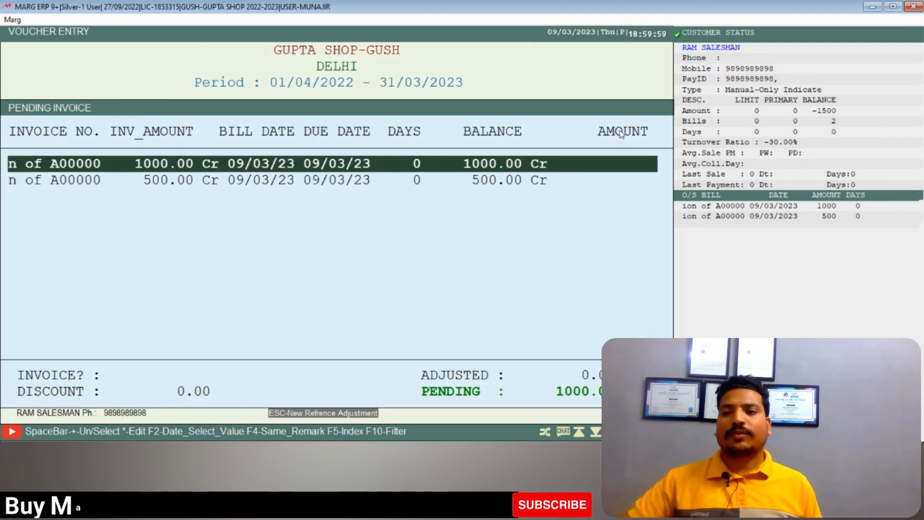
key(Return)
key(Return)
key(Return)
key(Return)
key(Return)
key(Return)
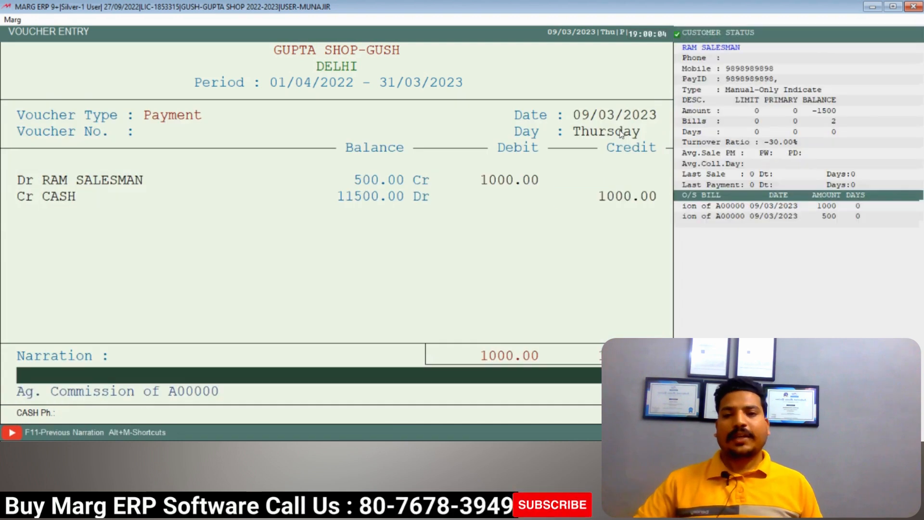
key(Return)
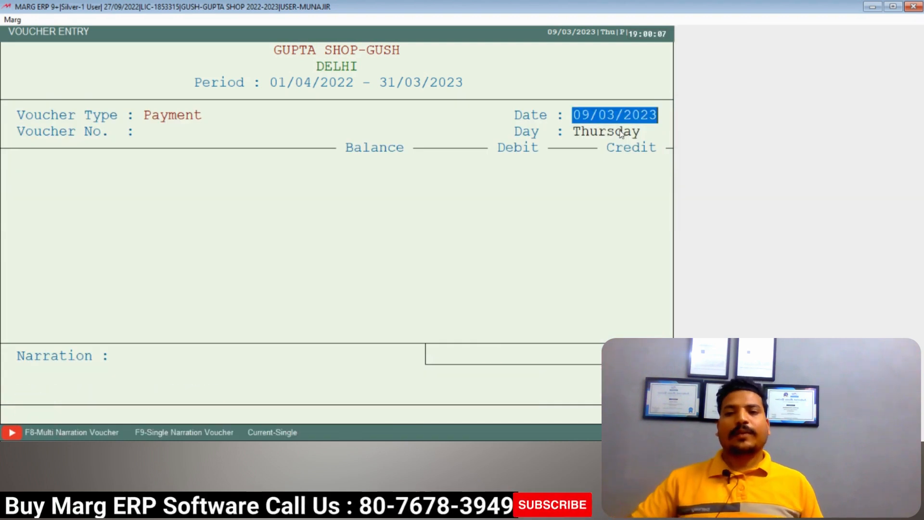
key(Escape)
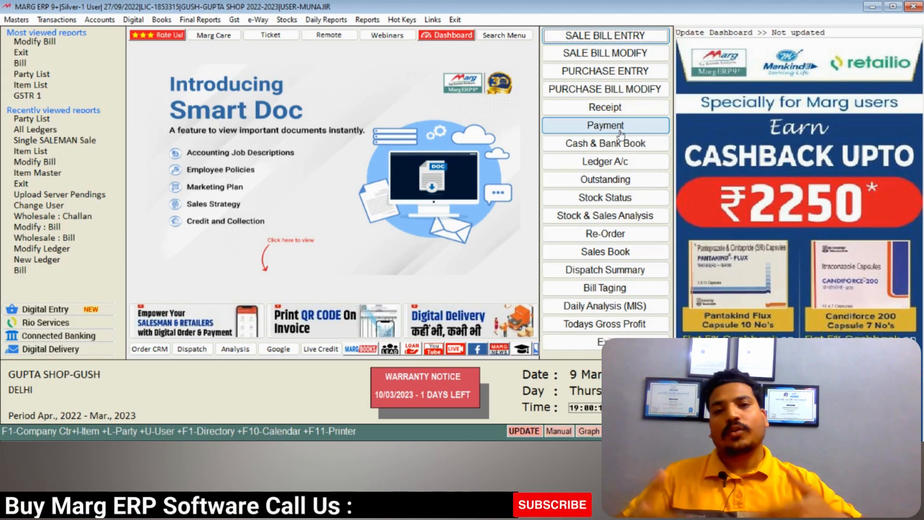
Check the list of existing sale bills available for modification, and return to the main screen.
key(ctrl+l)
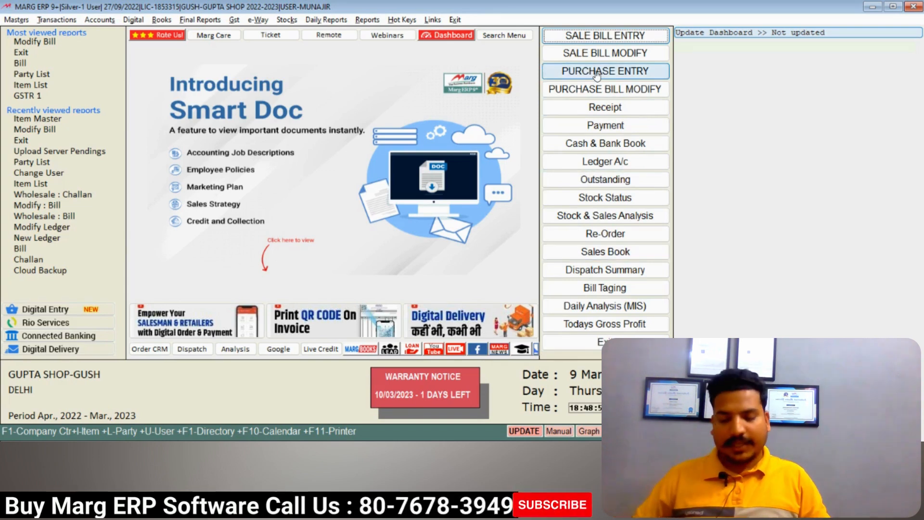
key(Down)
key(Return)
key(Down)
key(Return)
key(Return)
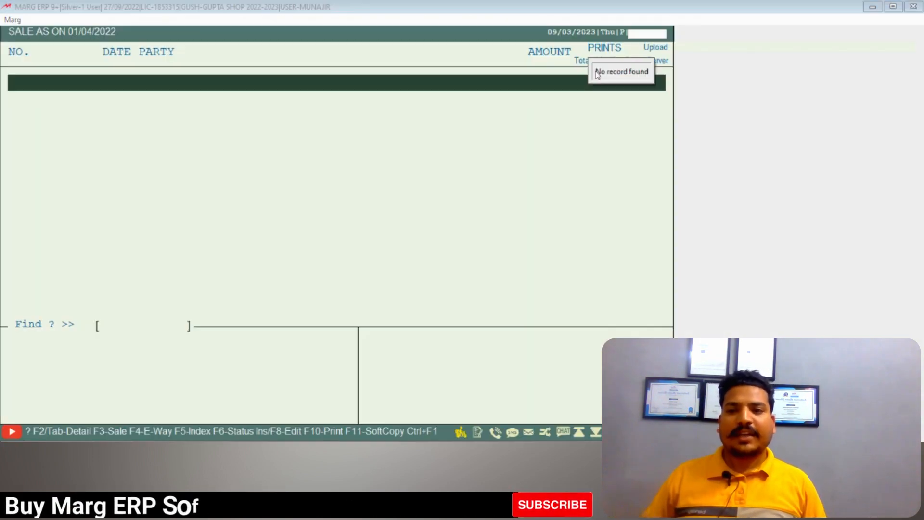
key(Escape)
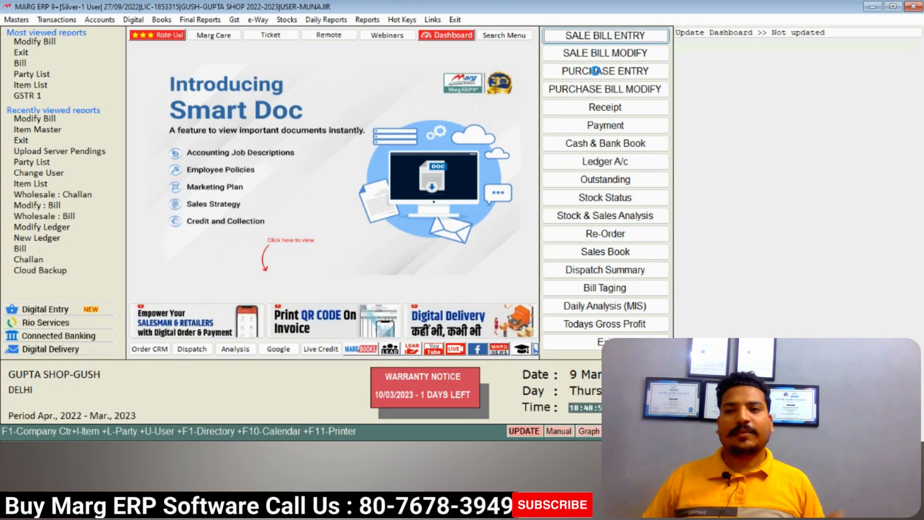
Review the item list and the product details of CCTV CP PLUS CAMERA without changing them.
click(597, 71)
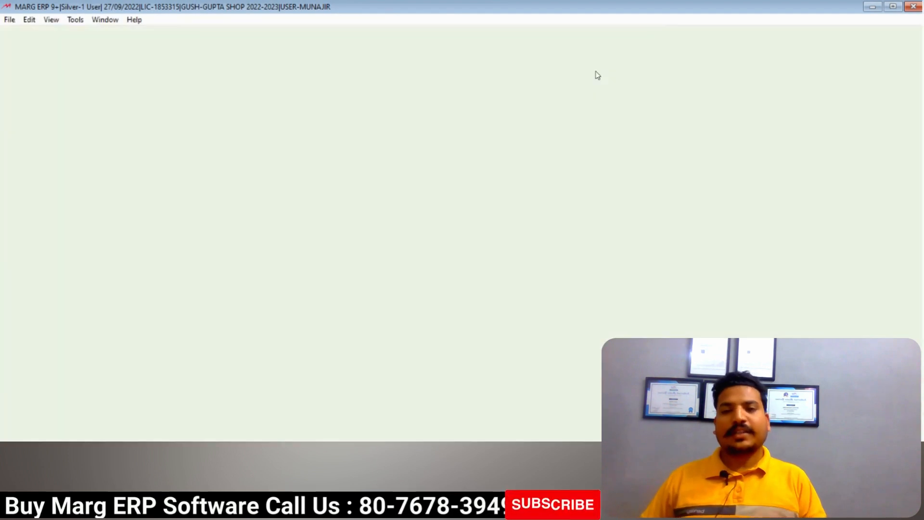
key(Down)
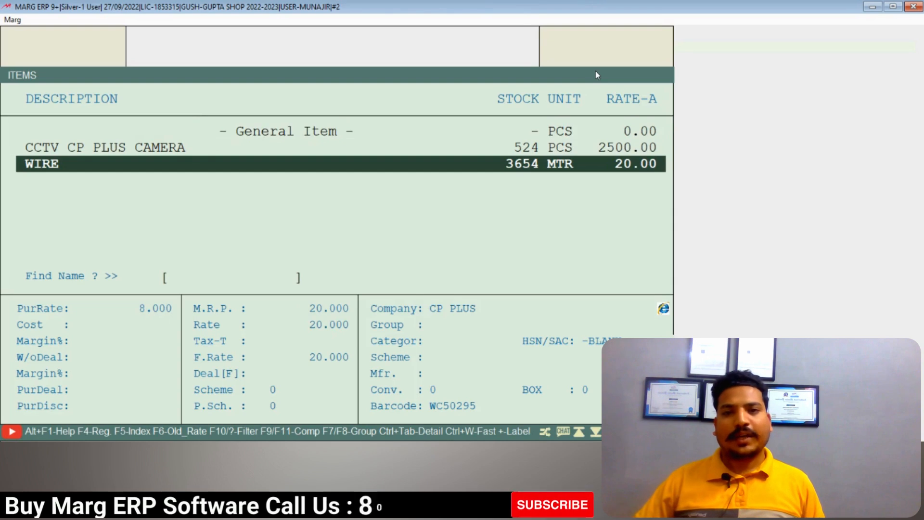
key(Up)
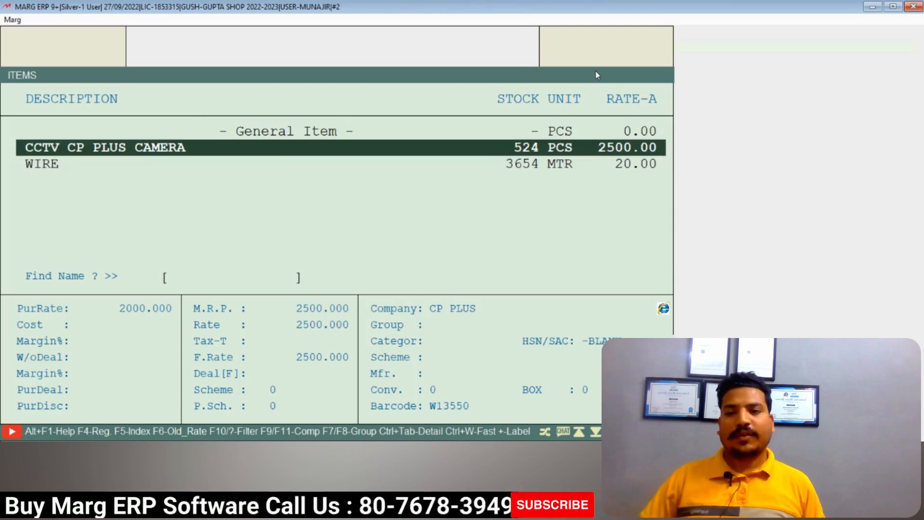
key(ctrl+Return)
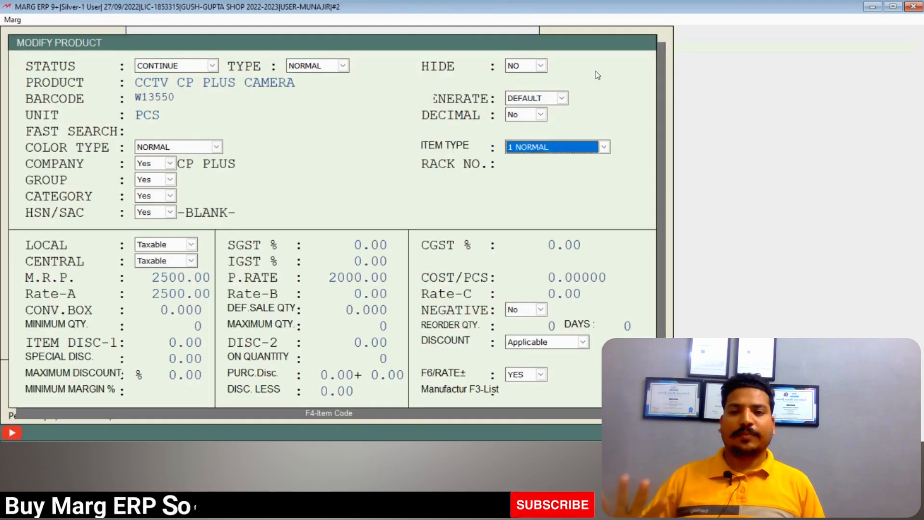
key(Escape)
key(Return)
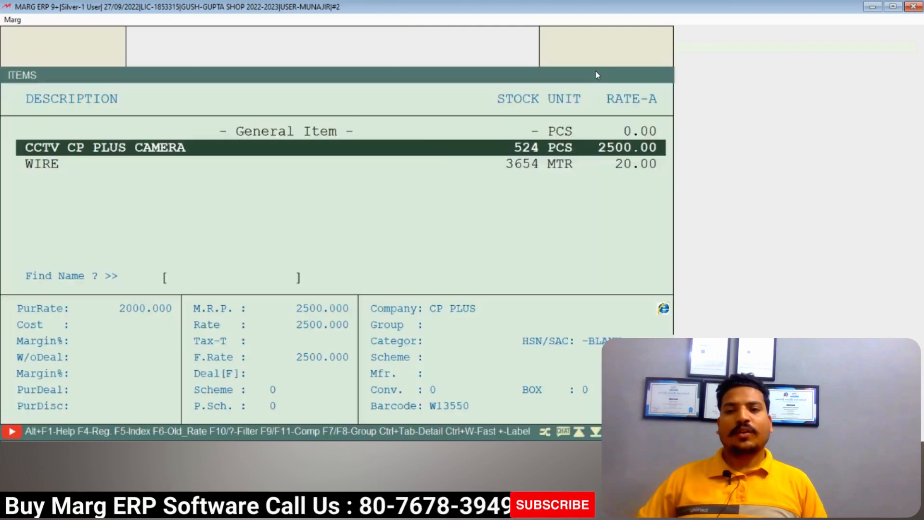
key(Escape)
key(Return)
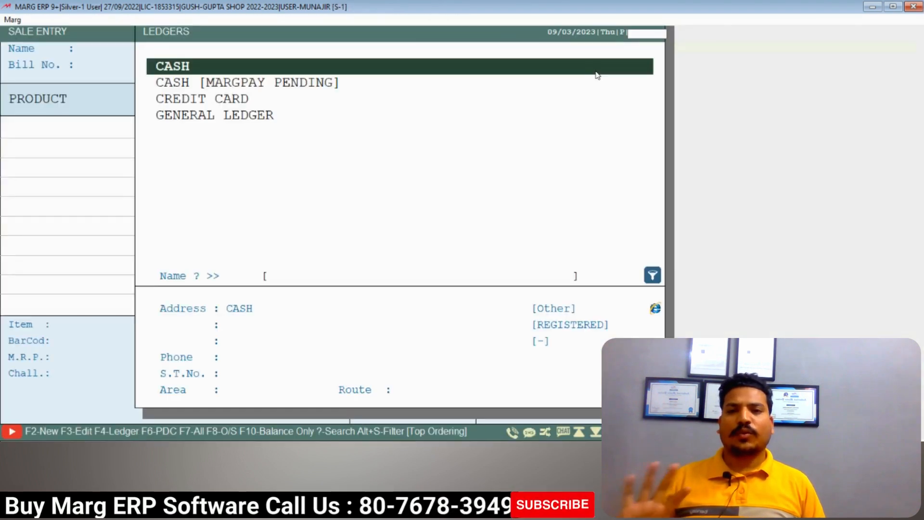
key(Down)
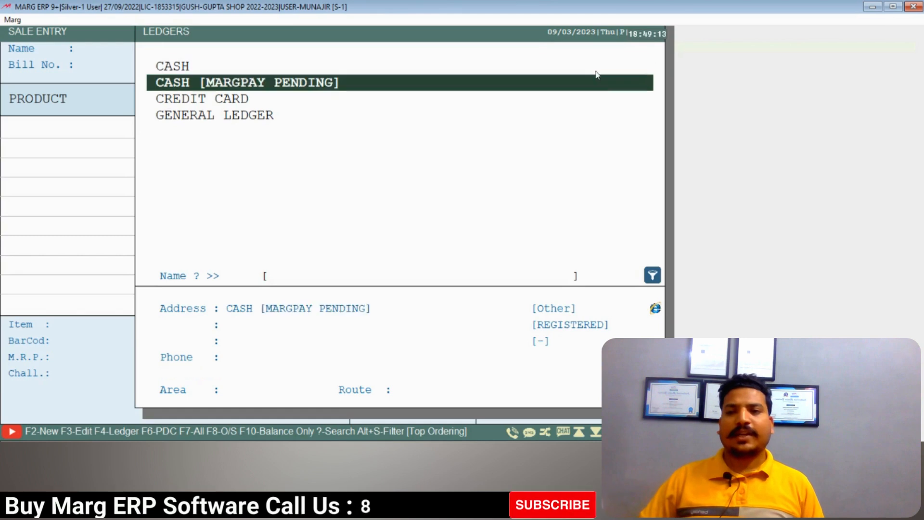
key(Escape)
key(Return)
key(Return)
key(Escape)
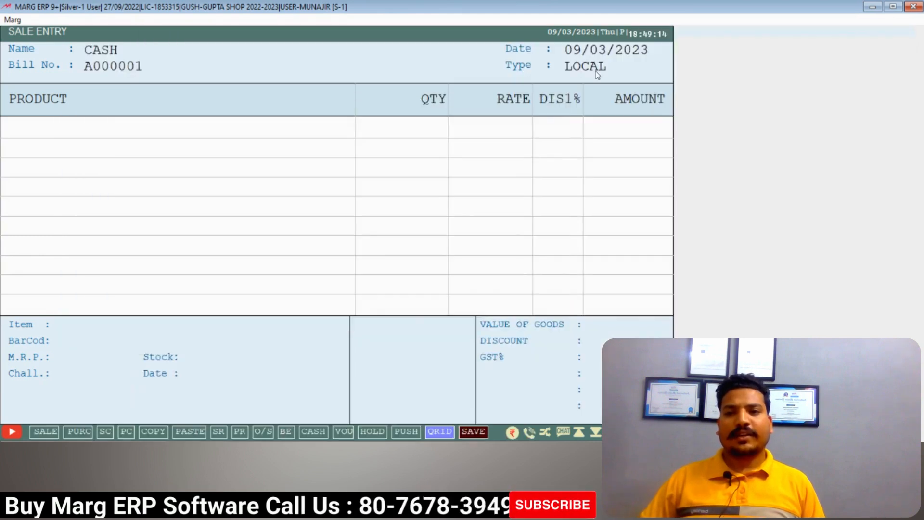
key(Return)
key(Return)
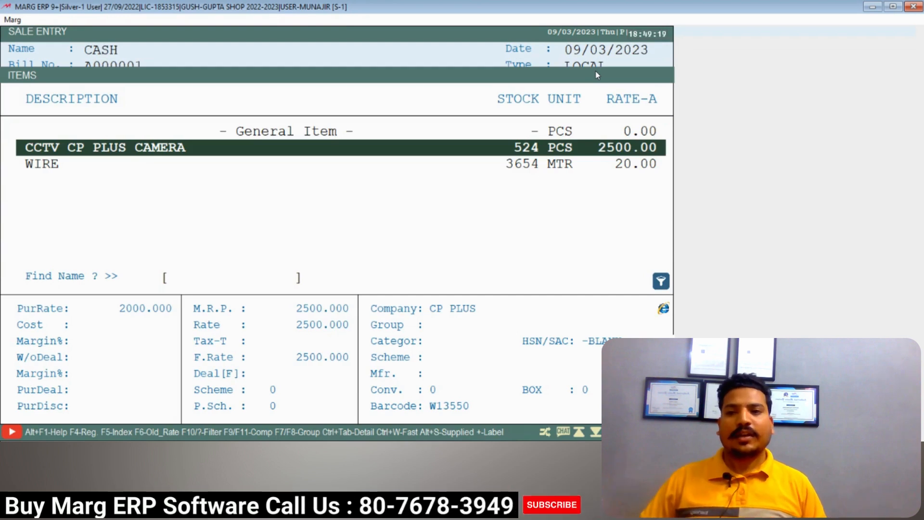
key(Escape)
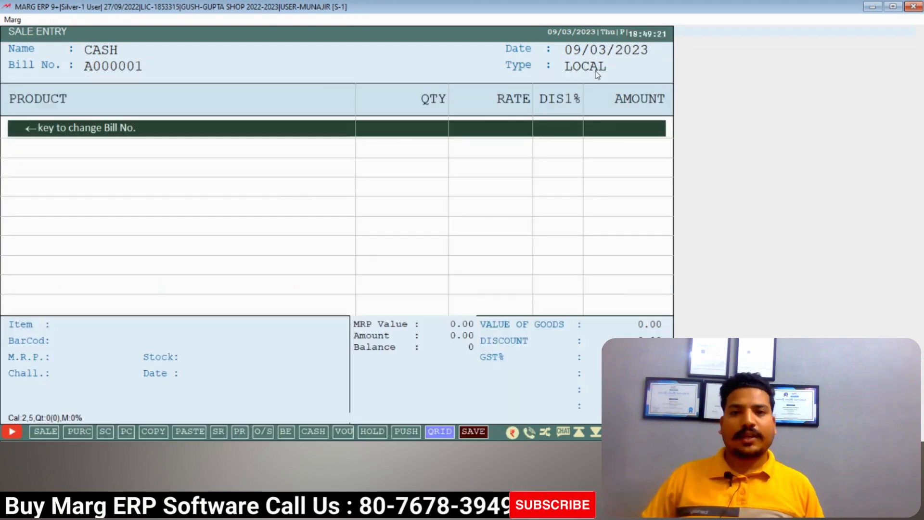
key(Escape)
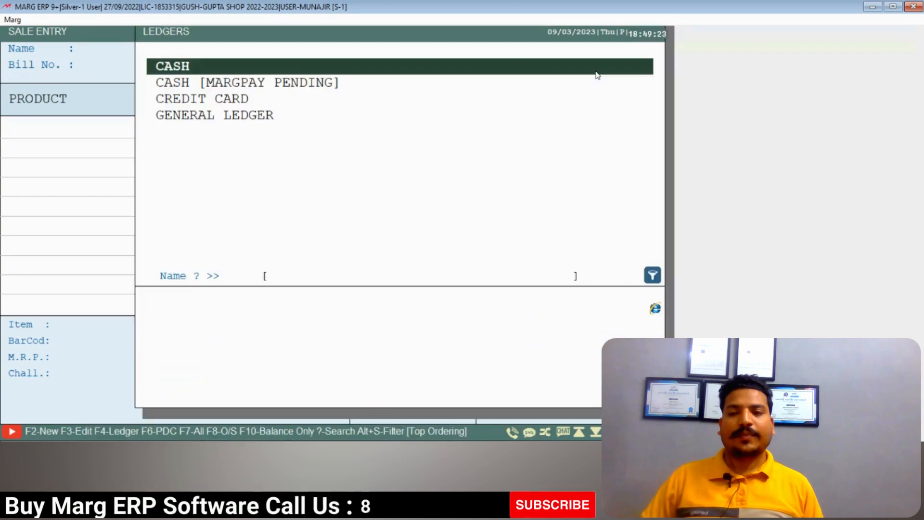
key(Escape)
key(Escape)
key(Escape)
Start a local CASH sale bill dated 09/03/2023 and add 2 CCTV CP PLUS CAMERA at a rate of 2500.00.
key(Return)
key(Return)
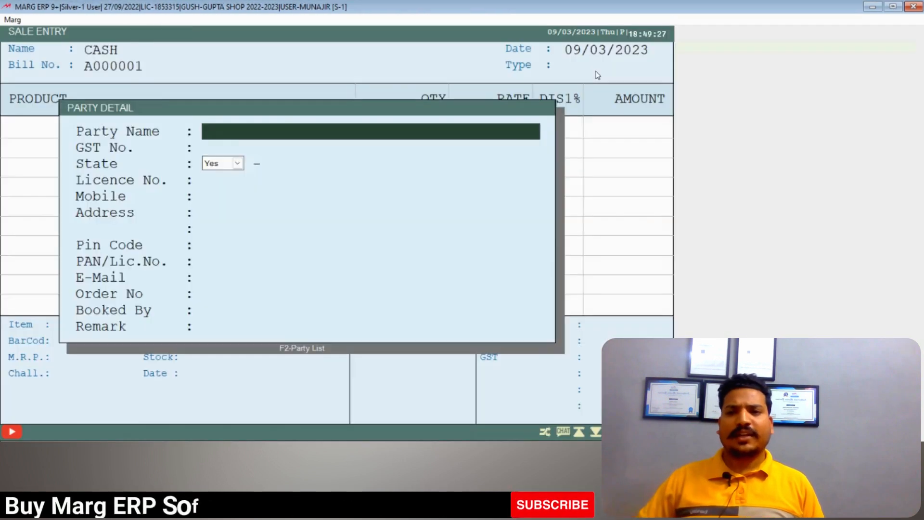
key(Return)
key(Return)
key(Return)
key(Return)
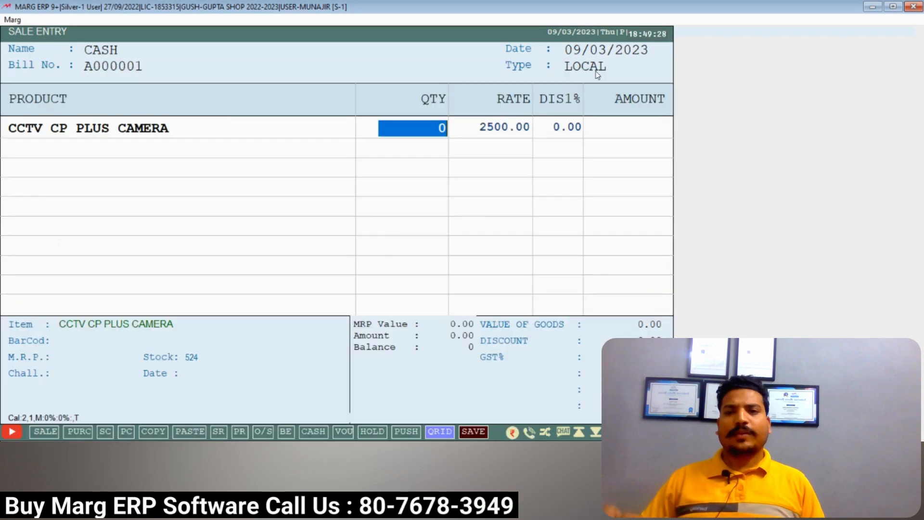
text(2)
key(Return)
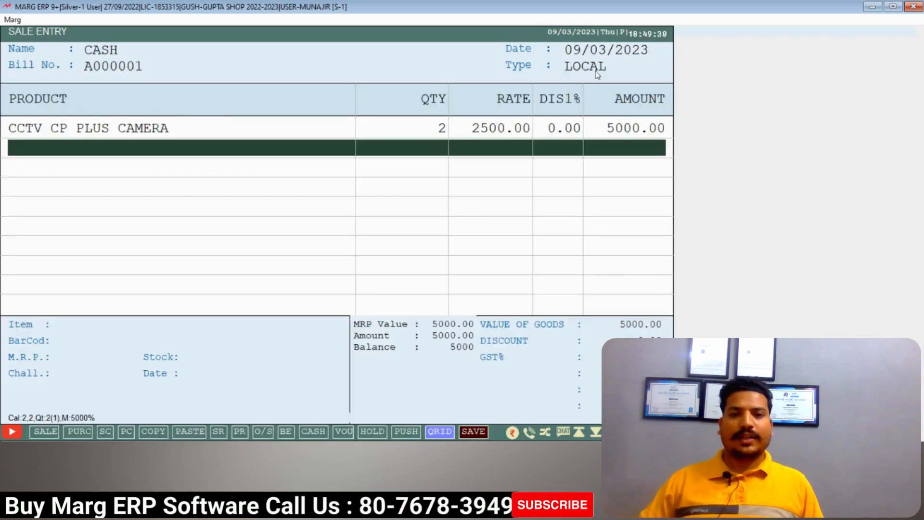
Save the cash sale bill without printing it, and leave sale entry for the main screen.
key(Escape)
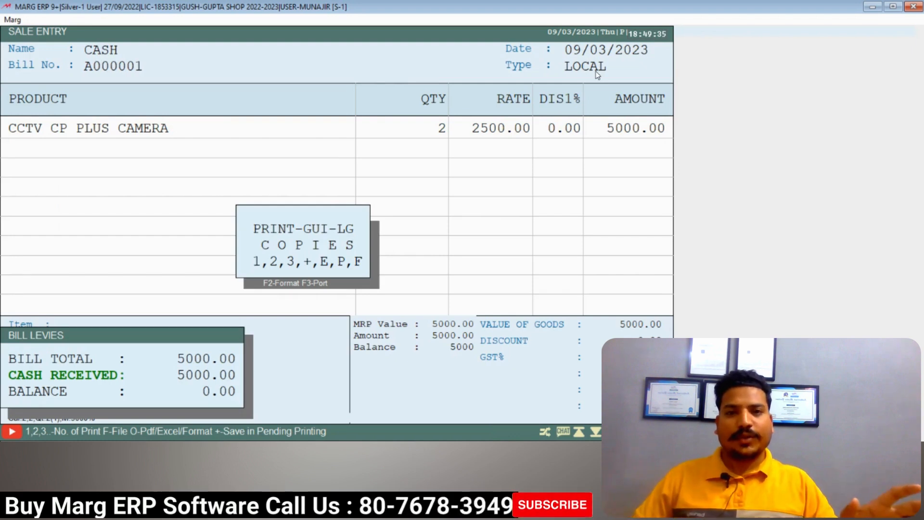
key(Escape)
key(Escape)
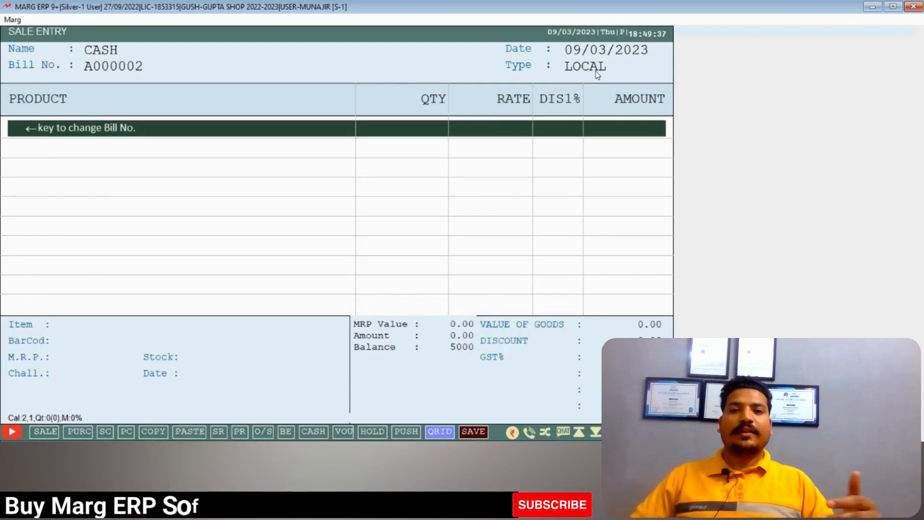
key(Escape)
key(Escape)
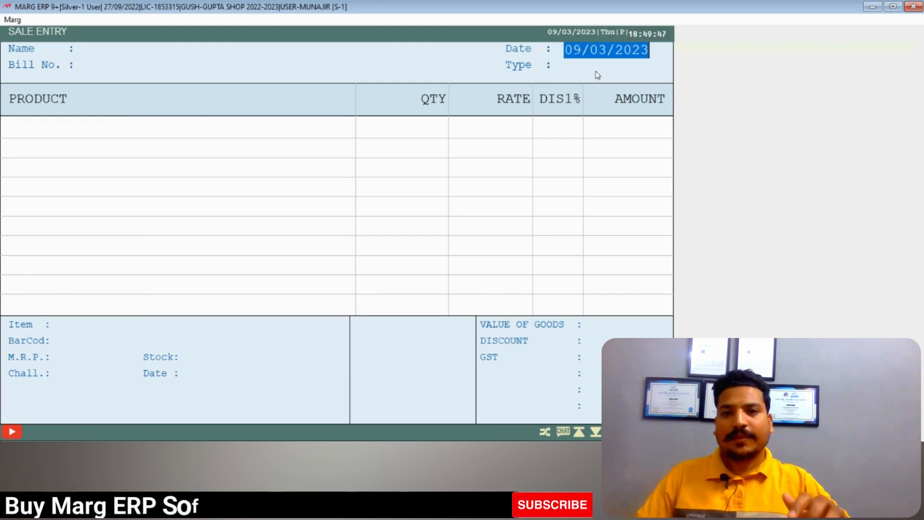
key(Escape)
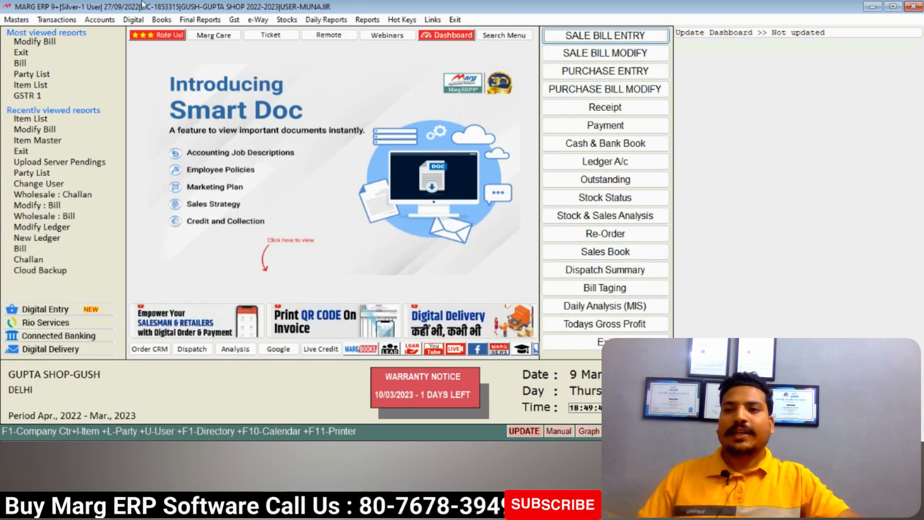
Search all Control Room settings for SALESMAN, matching anywhere.
click(16, 20)
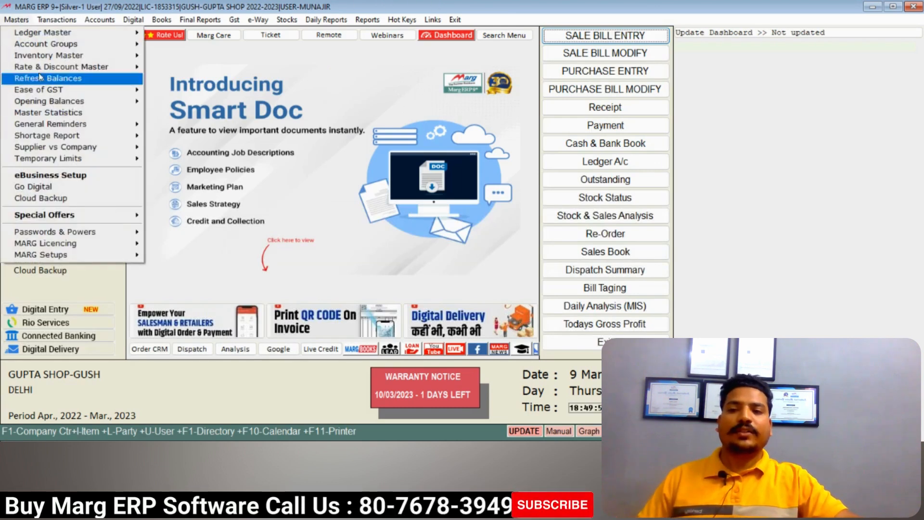
mouse_move(99, 255)
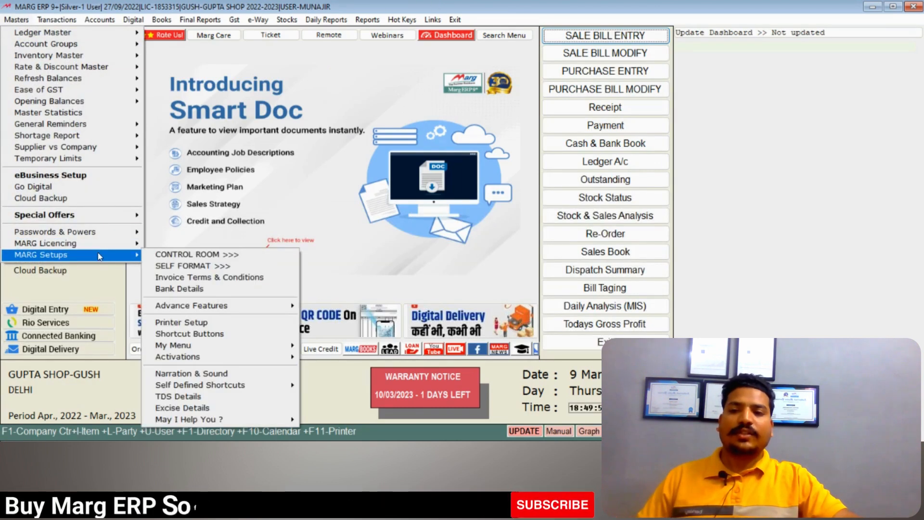
click(174, 255)
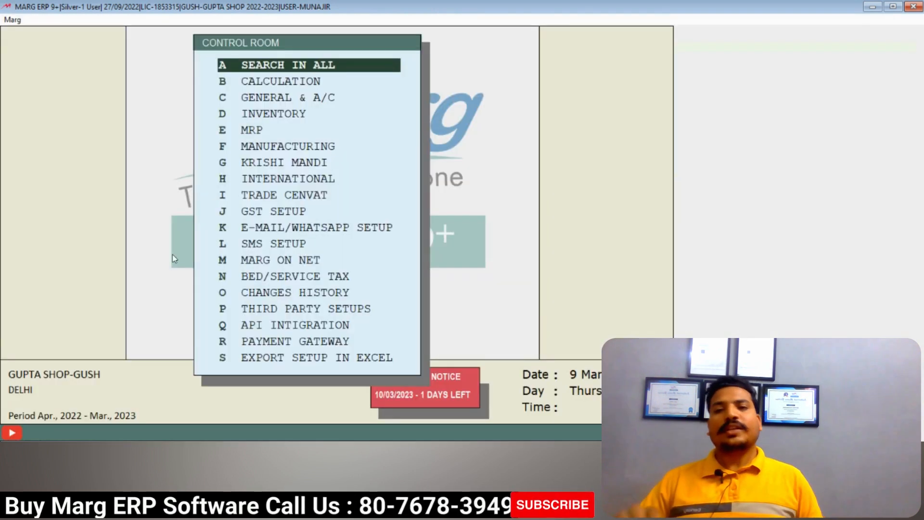
text(SALESMAN)
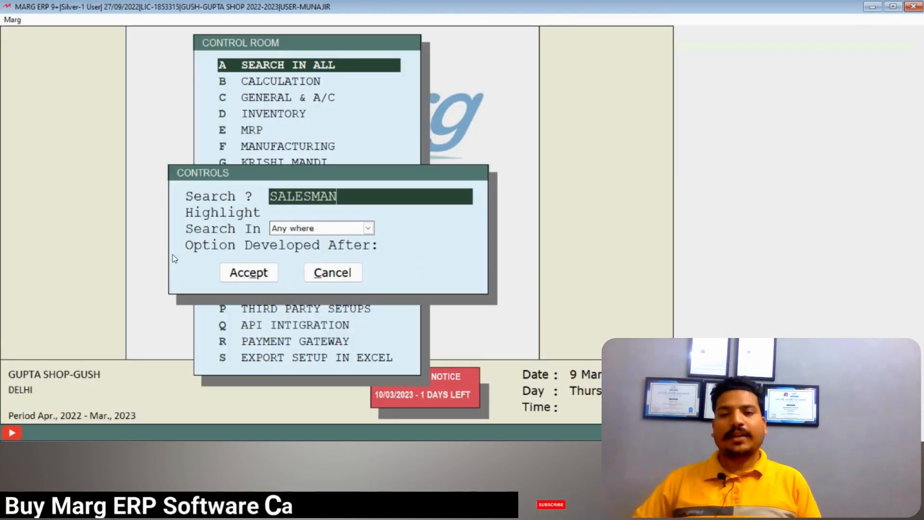
key(Return)
key(Return)
key(Return)
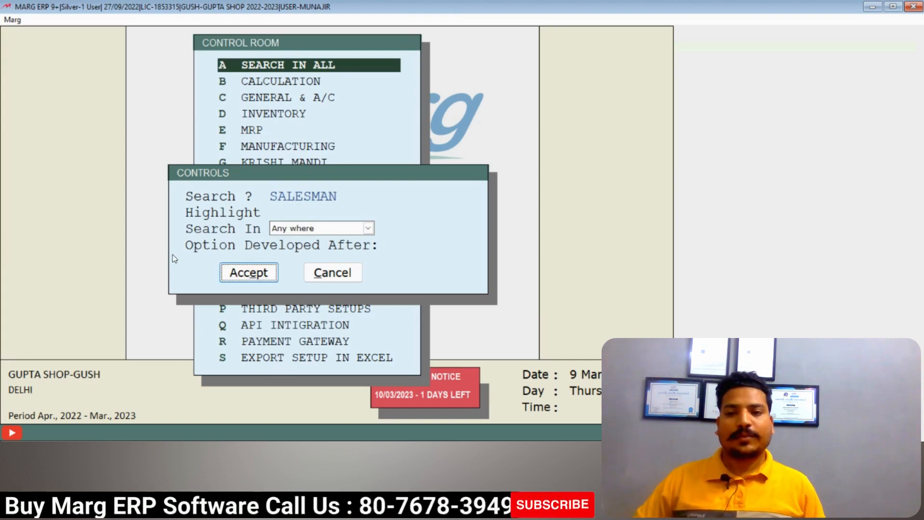
key(Return)
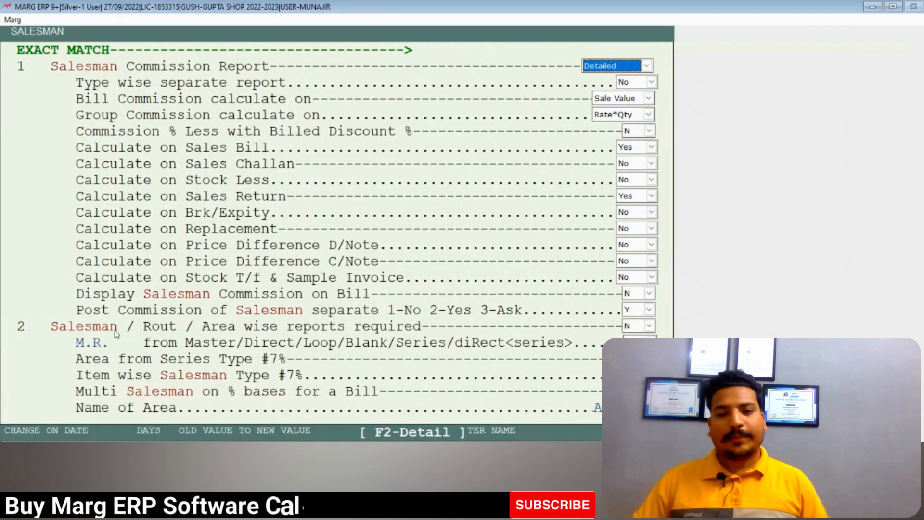
Set "Salesman / Rout / Area wise reports required" to Y in the salesman settings.
key(Return)
key(Return)
key(Return)
key(Return)
key(Return)
key(Return)
key(Return)
key(Return)
key(Return)
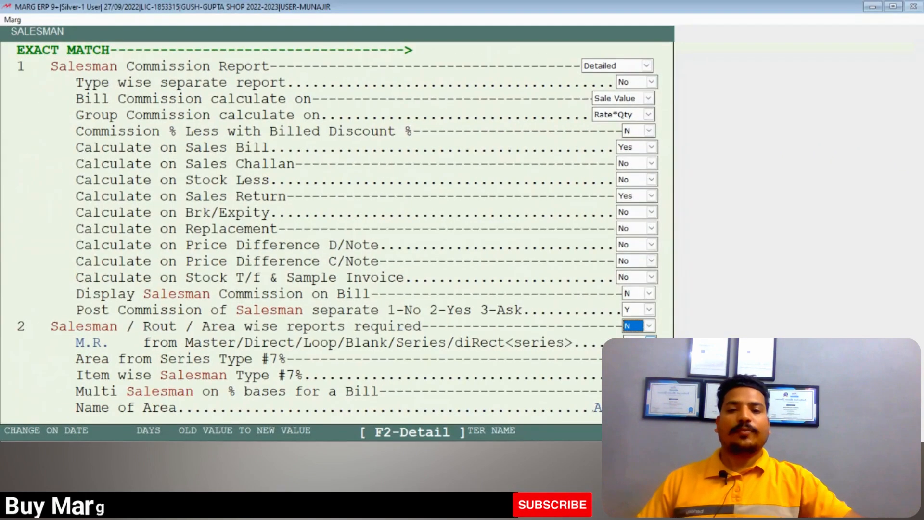
text(Y)
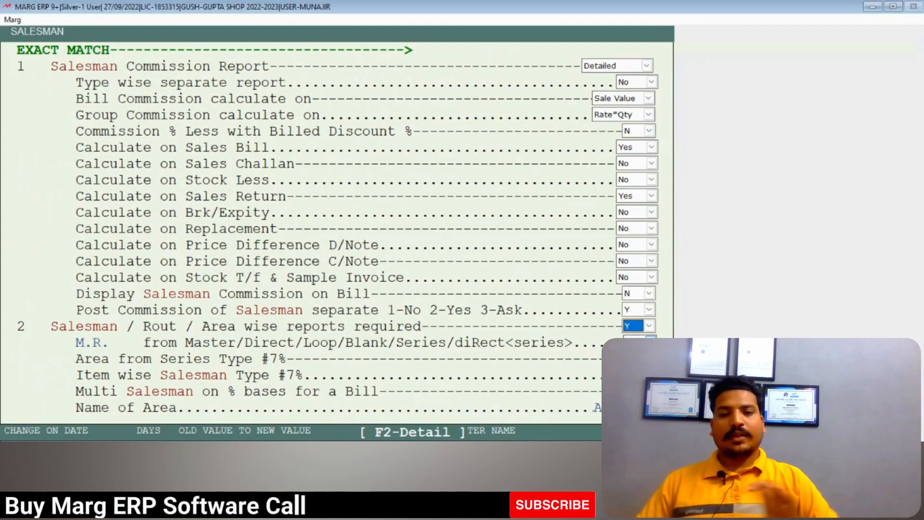
key(Return)
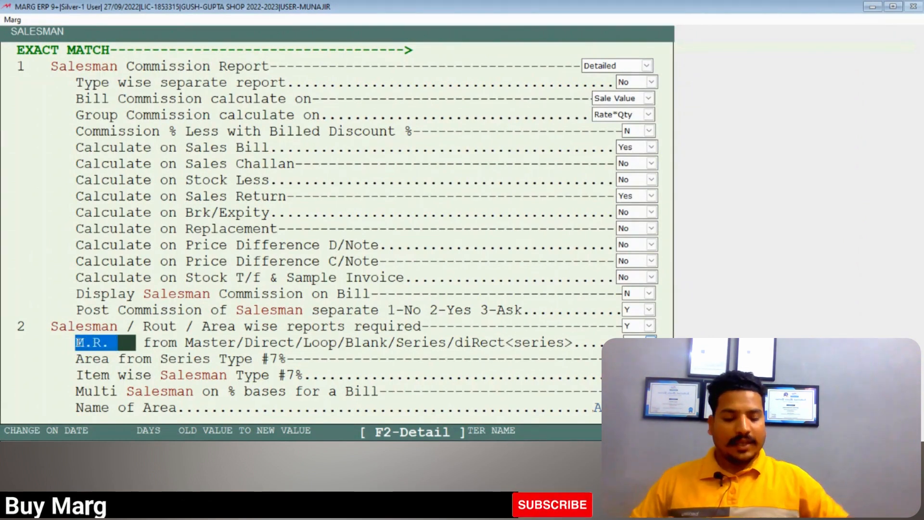
Rename the "M.R." label in the salesman settings as SALEMAN.
key(BackSpace)
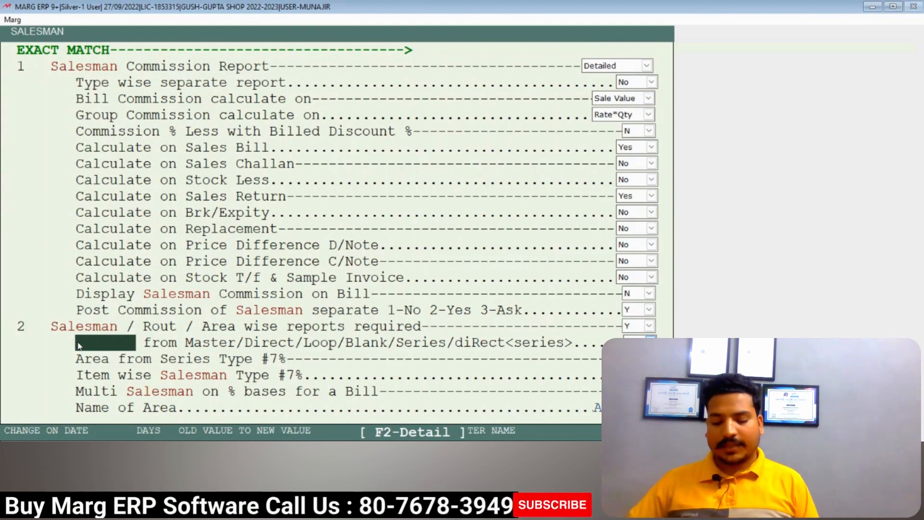
text(SALEMA)
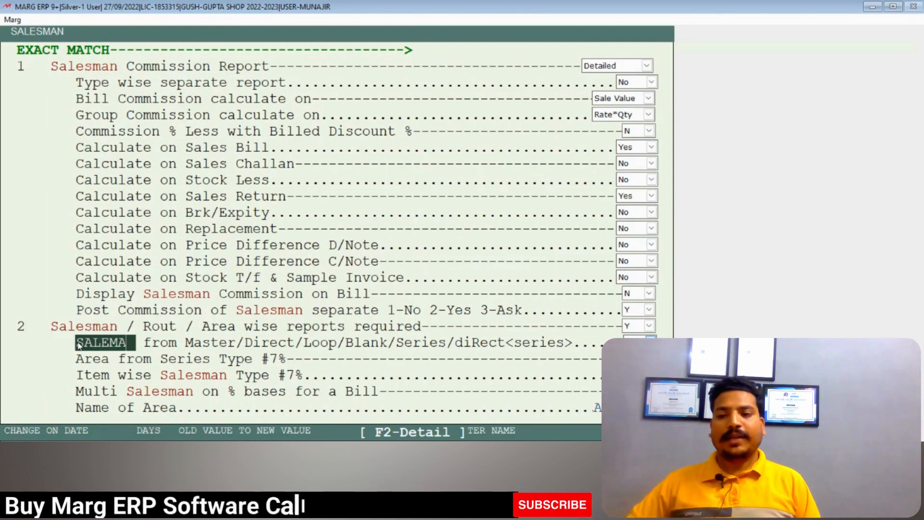
text(N)
key(Return)
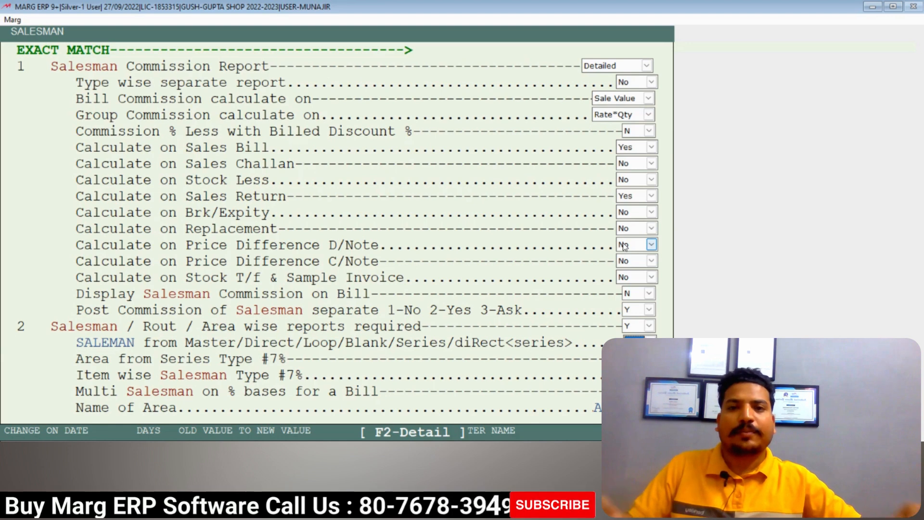
Leave the Control Room, run the required file maintenance, and decline the Go Digital website setup.
key(Escape)
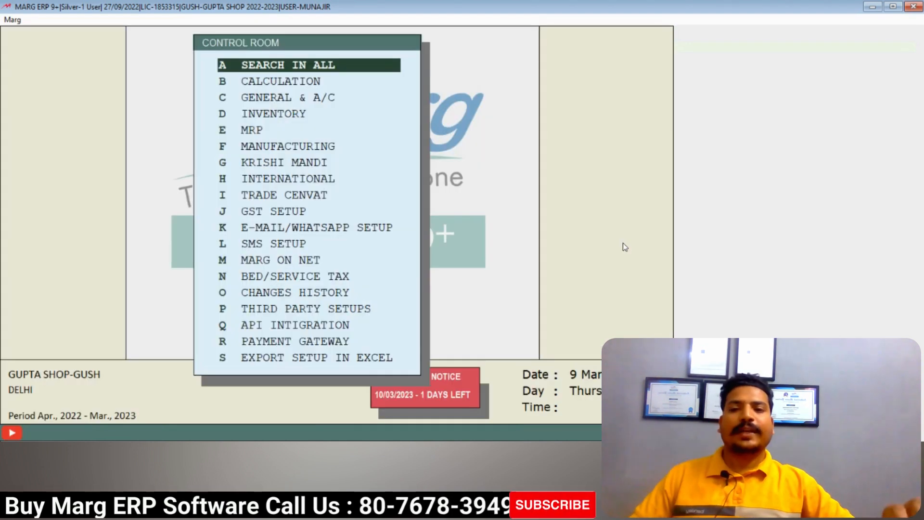
key(Escape)
key(Right)
key(Return)
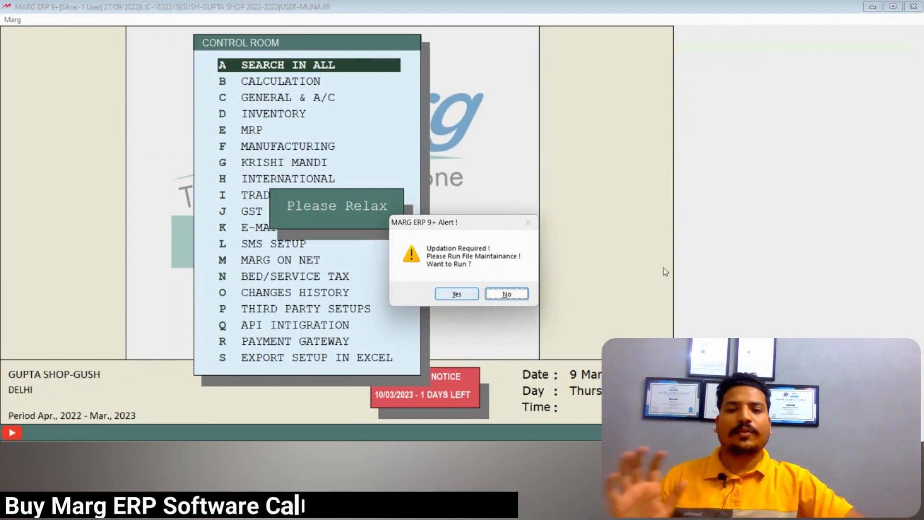
click(460, 295)
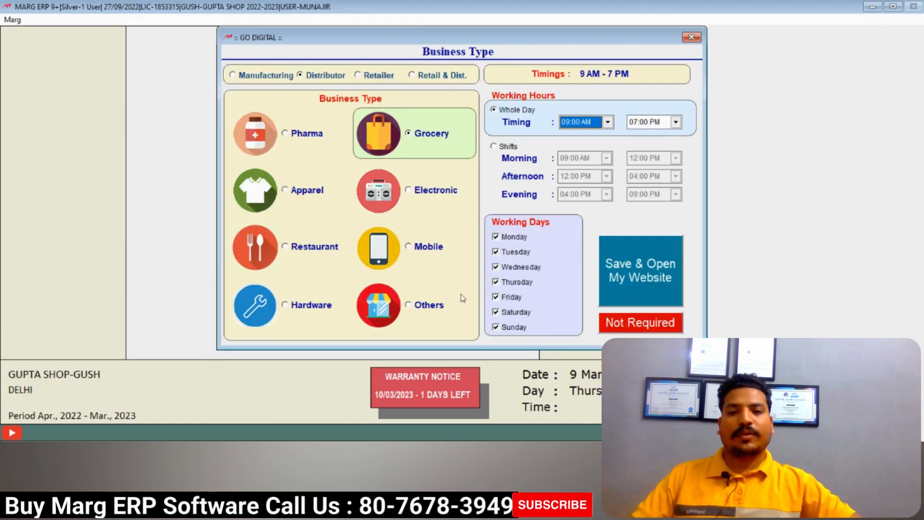
click(658, 325)
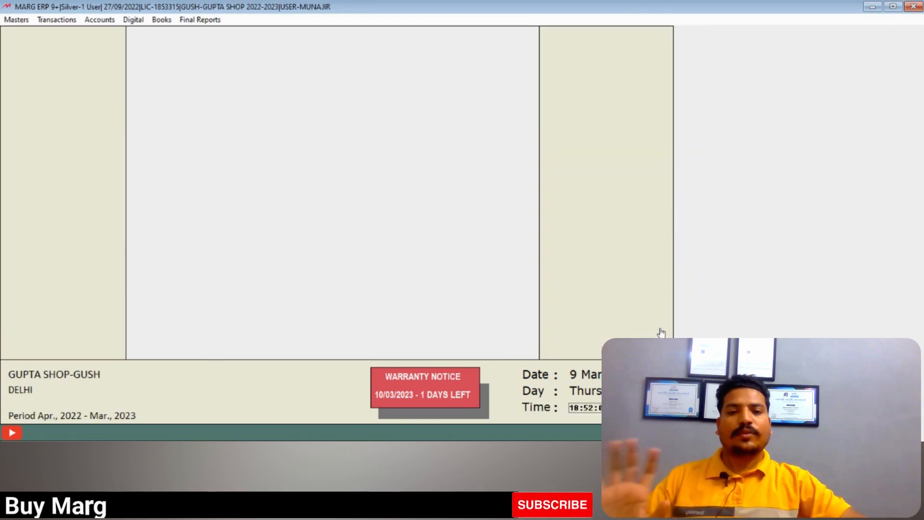
Start a CASH sale bill dated 09/03/2023, skip the party details, and open the bill's salesman list.
click(587, 43)
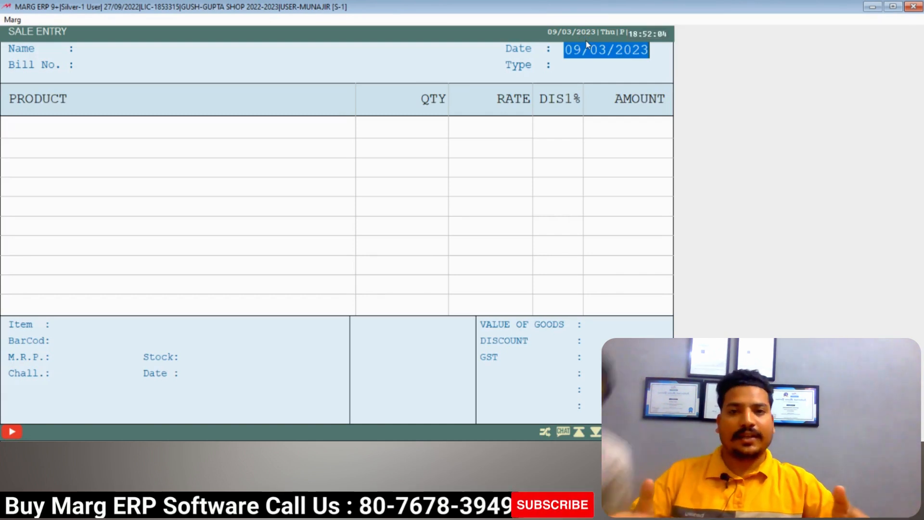
key(Return)
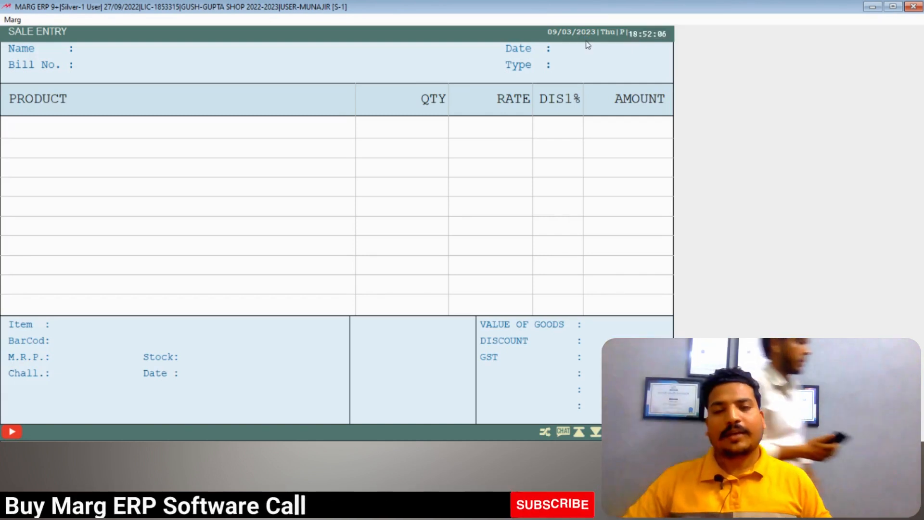
key(Return)
key(Return)
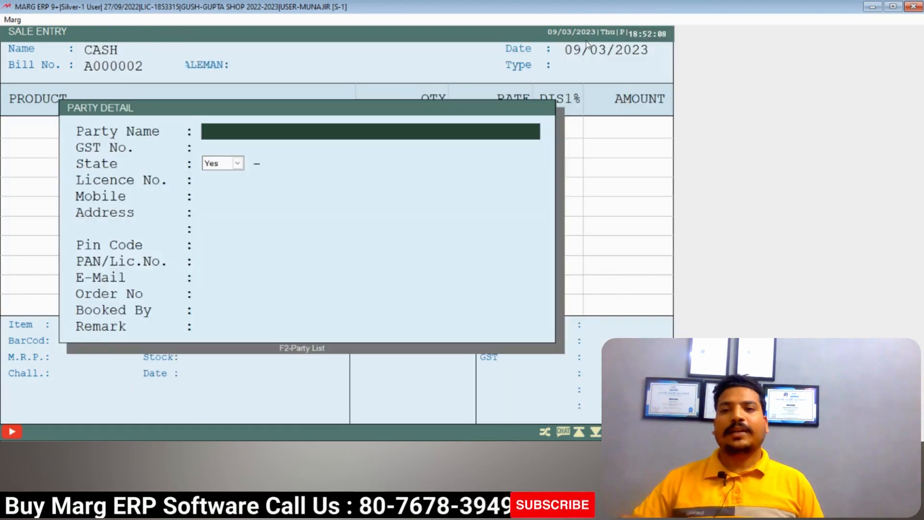
key(Escape)
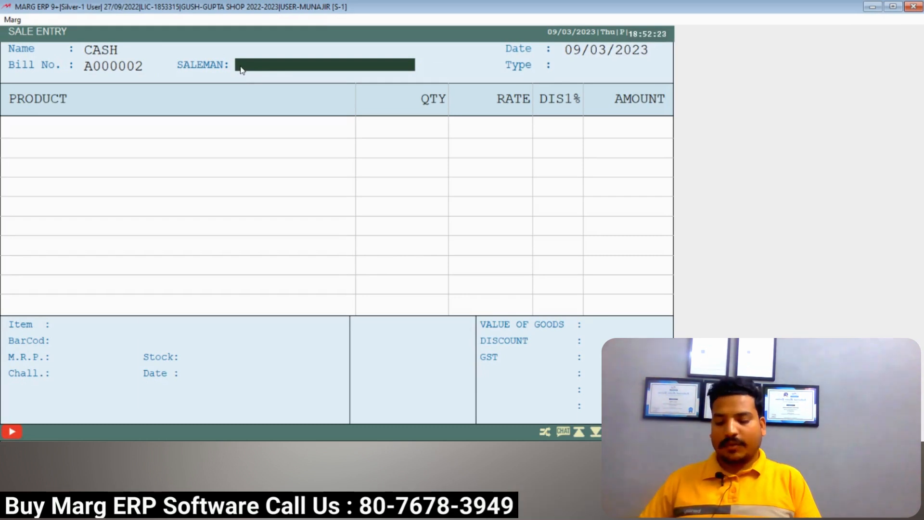
key(Return)
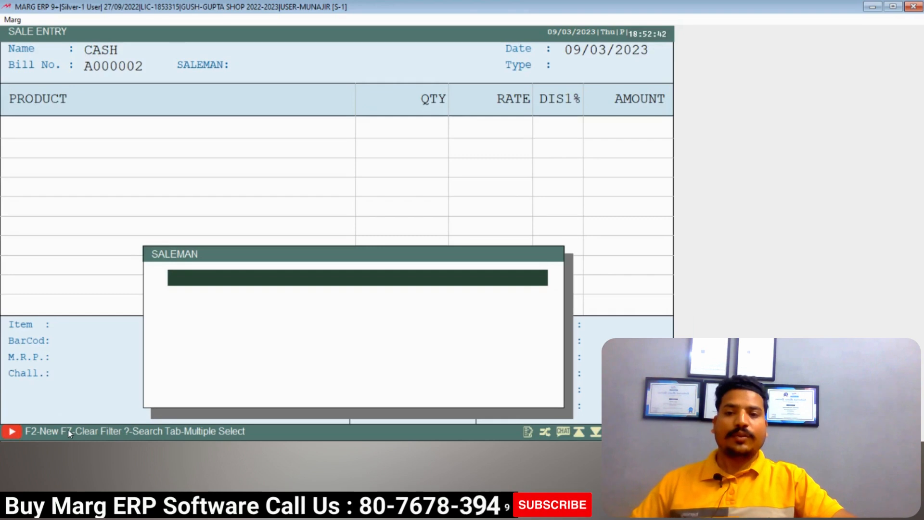
Start a new salesman ledger under SUNDRY CREDITORS (FIELD STAFF), entering the salesman's name and keeping the Bill by Bill balancing method.
key(F2)
key(Return)
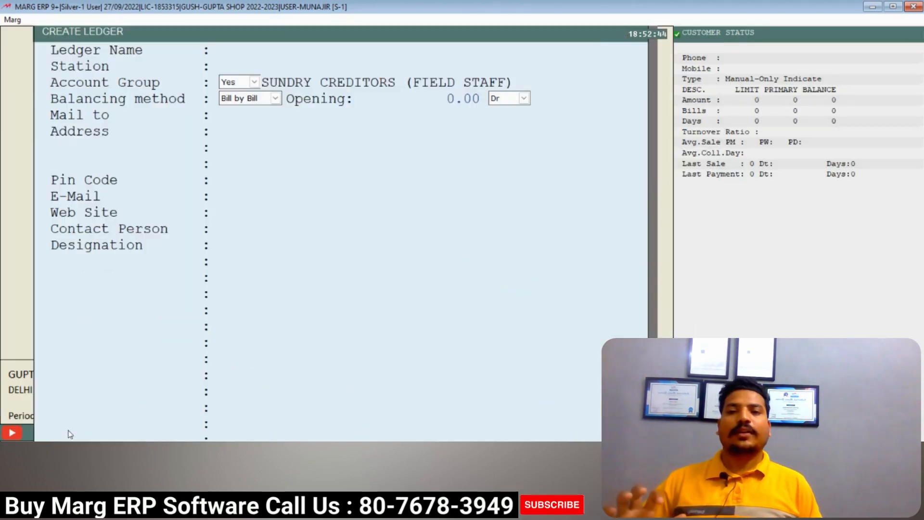
text(RAM)
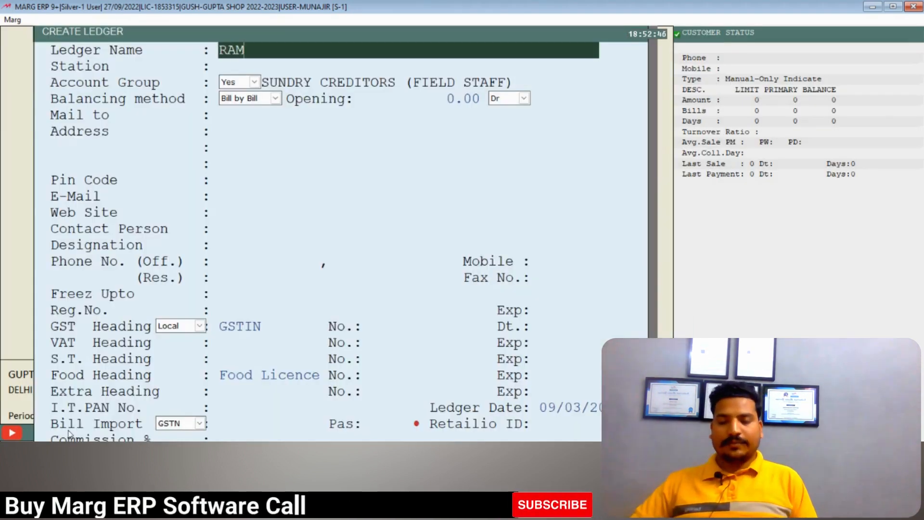
text( SA)
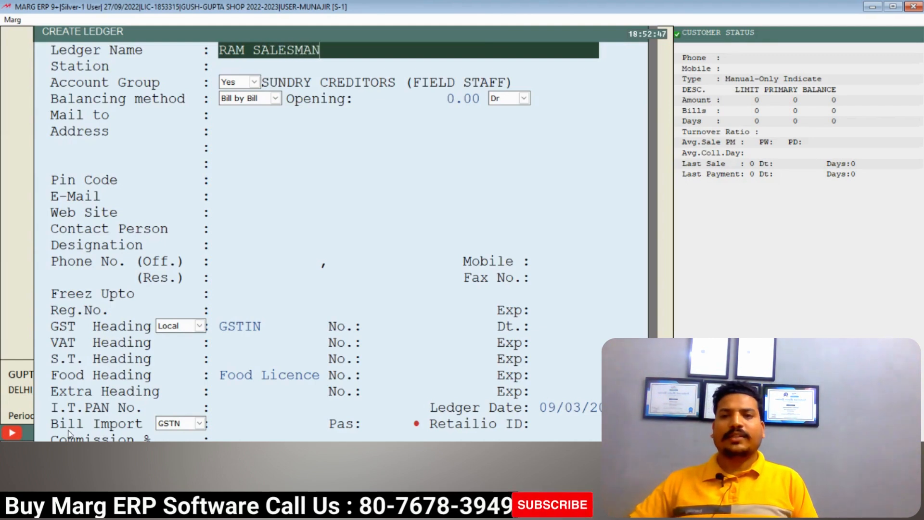
text(LESMAN)
key(Return)
key(Return)
key(Return)
key(Return)
key(Return)
key(Return)
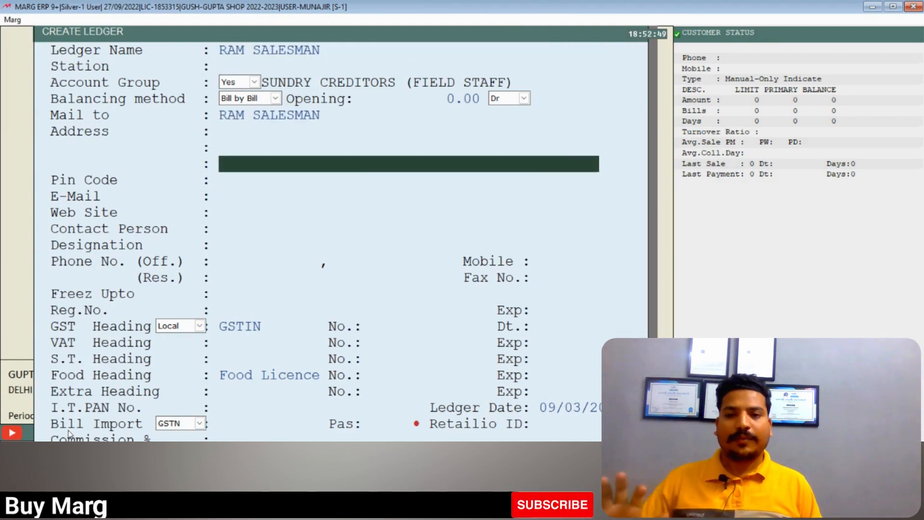
Enter the salesman's mobile number in the new ledger, leaving the other contact details blank.
key(Return)
key(Return)
key(Return)
key(Return)
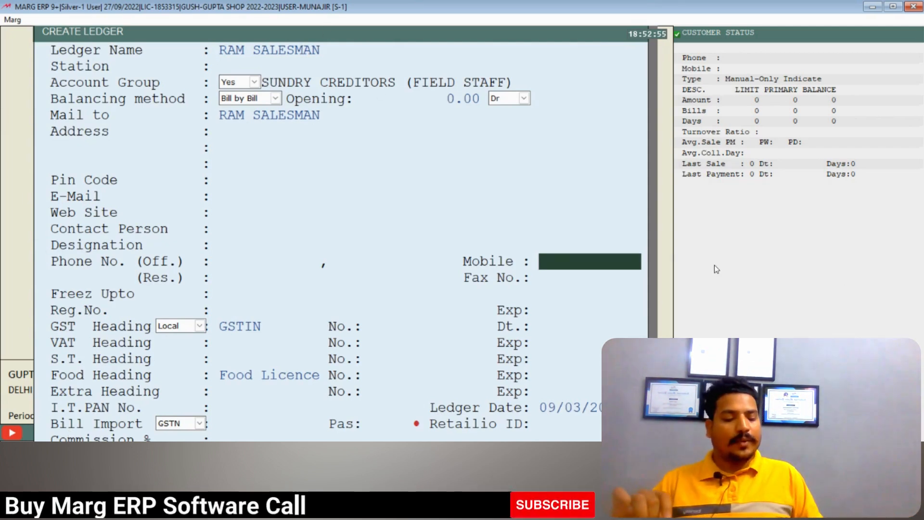
text(9898989898)
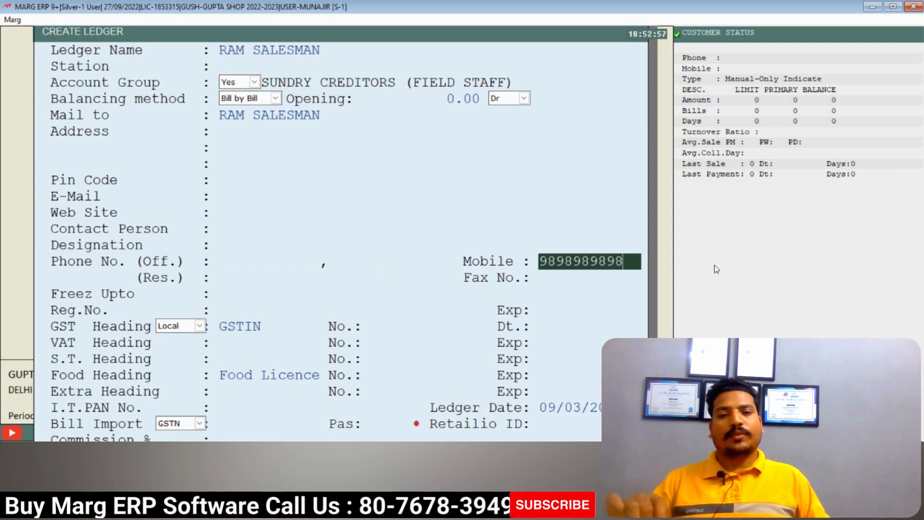
key(Return)
key(Return)
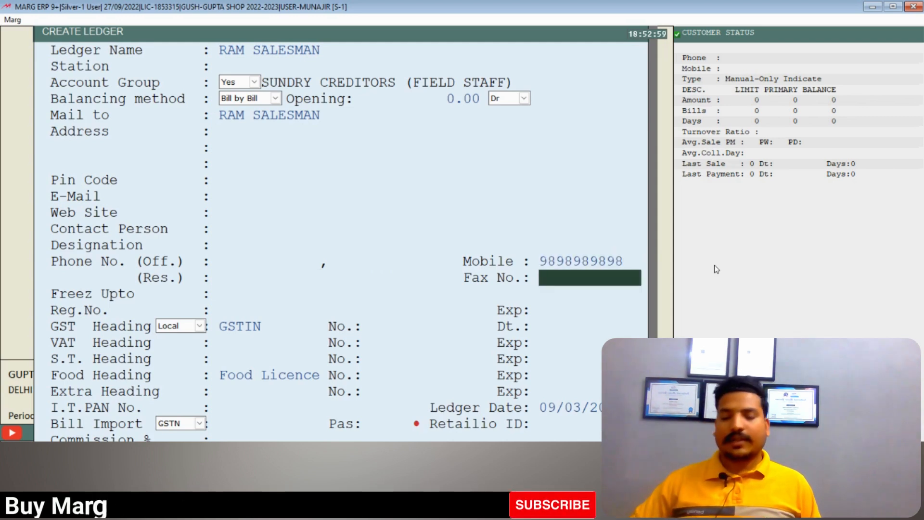
Set the commission on retailers, stockist, distributors and others to 10.00, and save the salesman ledger.
key(Return)
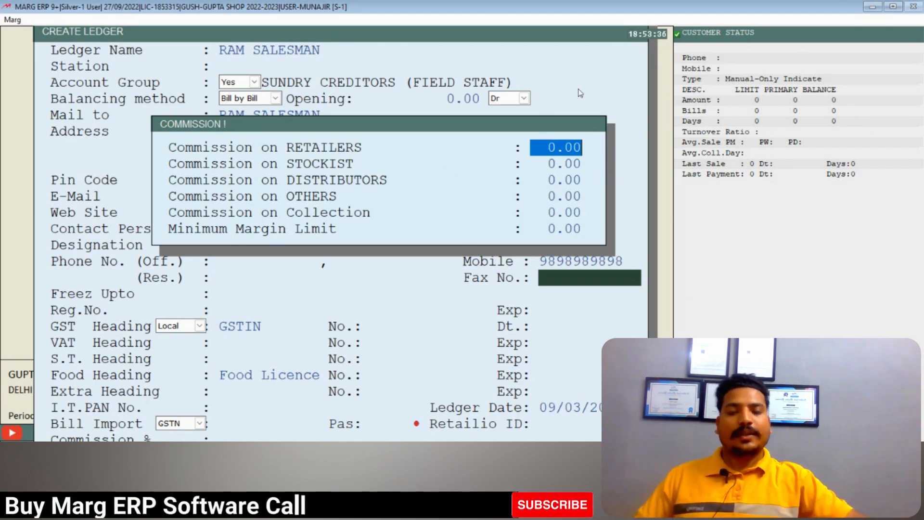
text(10)
key(Return)
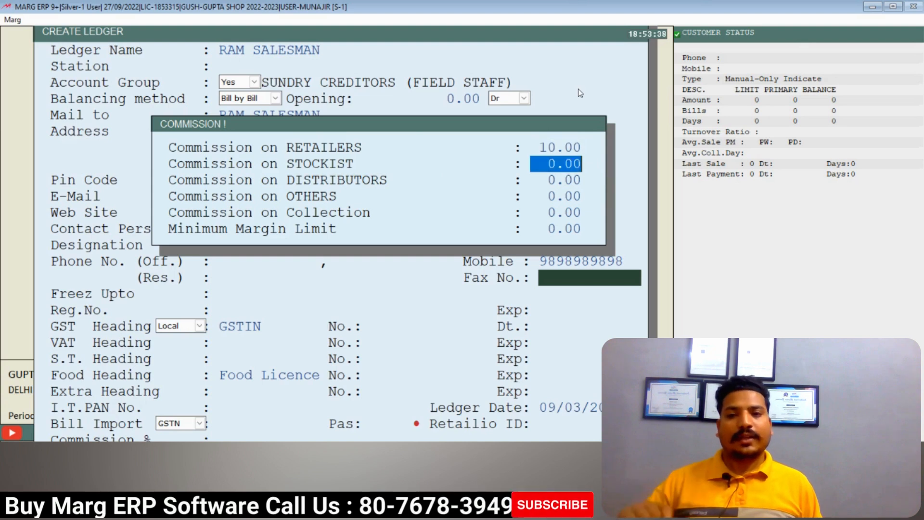
key(Return)
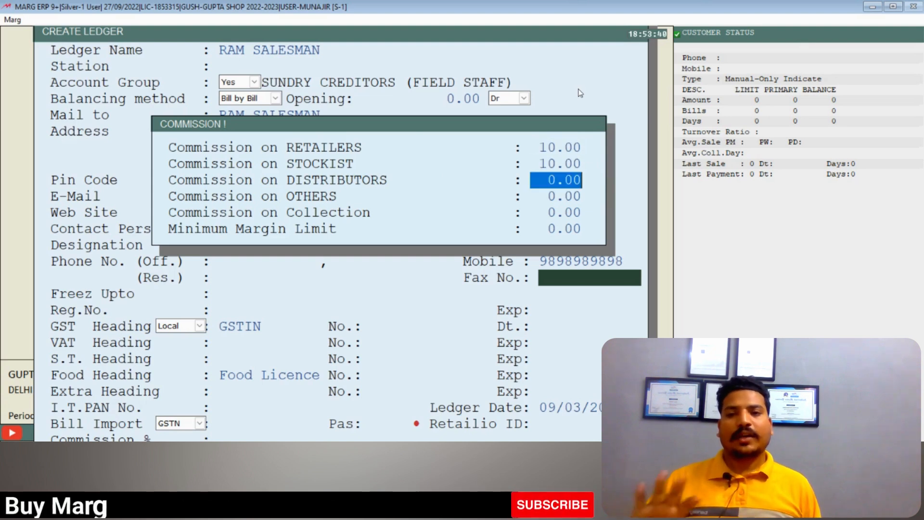
text(10)
key(Return)
text(10)
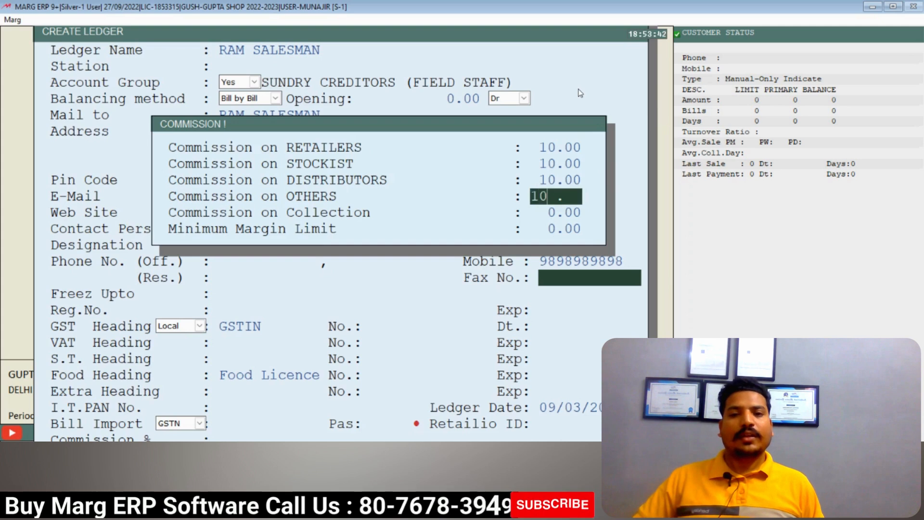
key(Return)
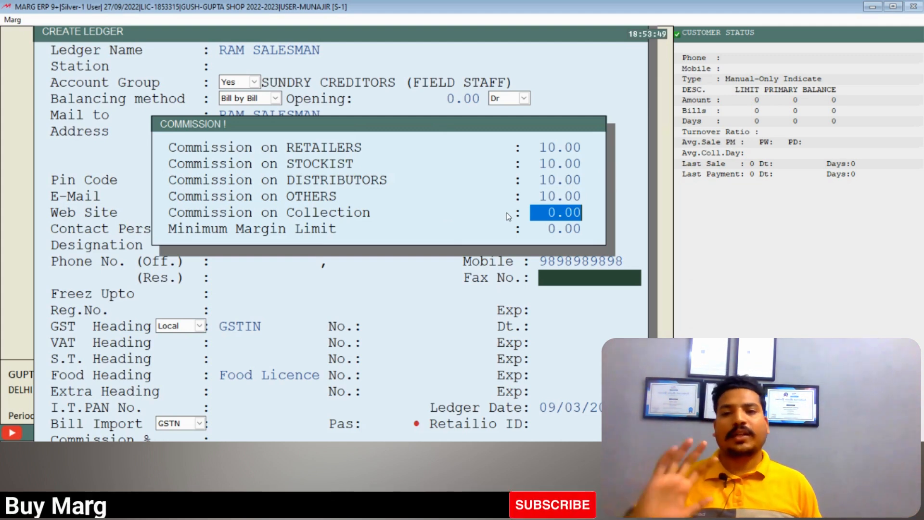
key(Return)
key(Return)
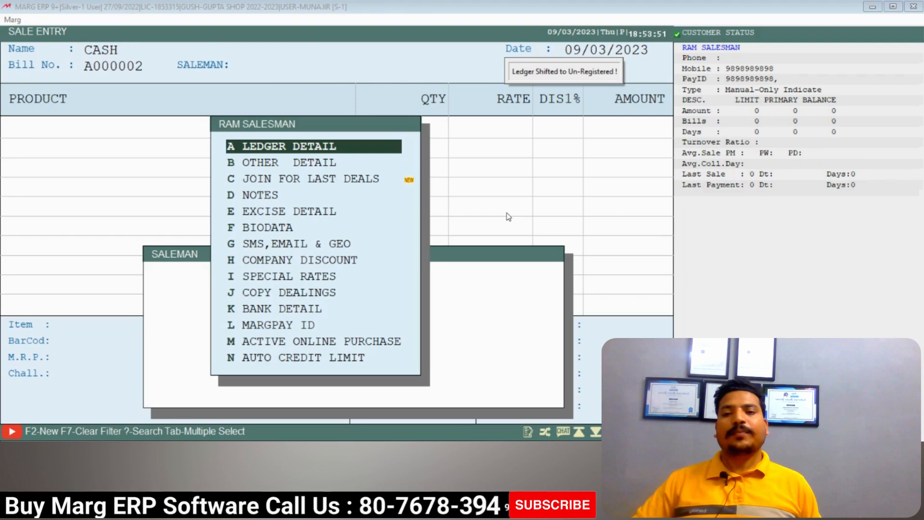
key(Escape)
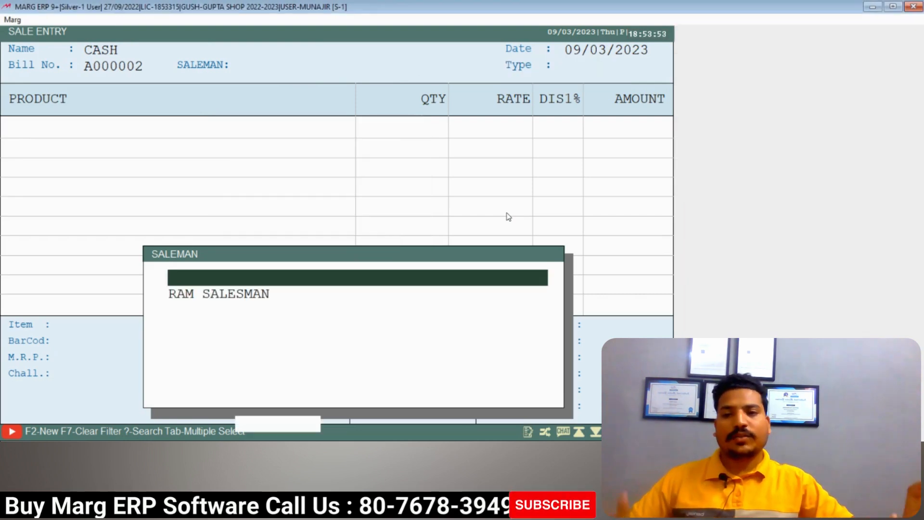
Assign the new salesman to the local cash bill and add 3 CCTV CP PLUS CAMERA at a rate of 2500.00.
key(Down)
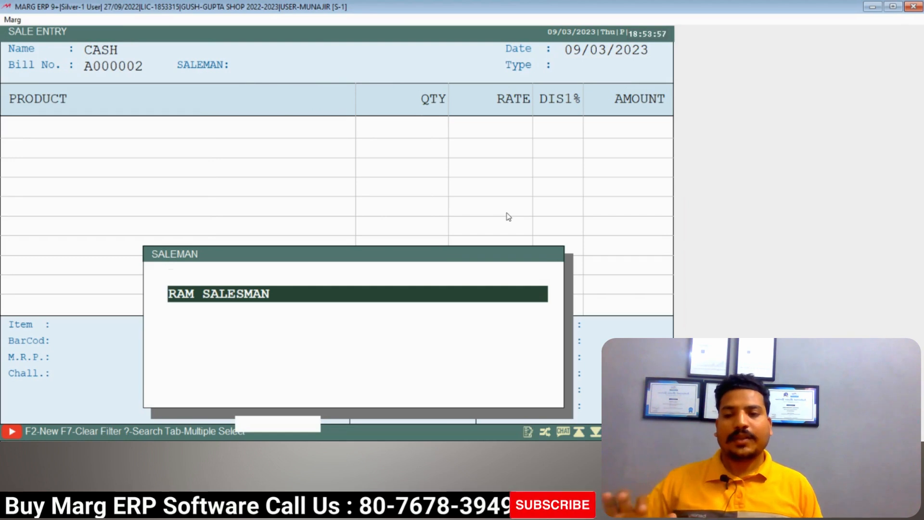
key(Return)
key(Return)
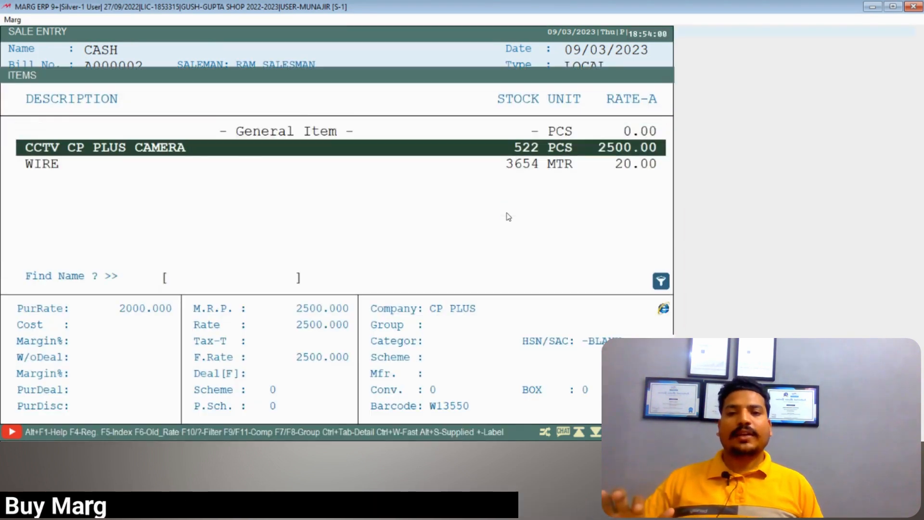
key(Return)
text(3)
key(Return)
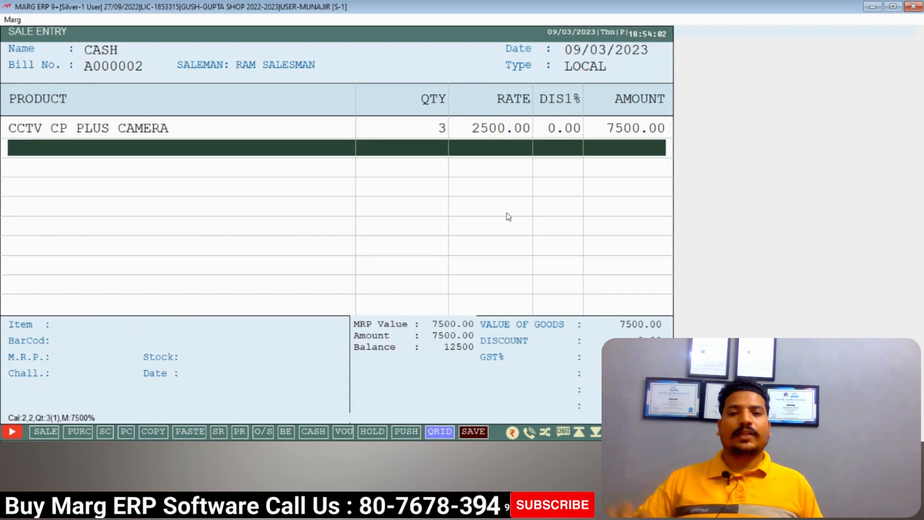
Save the salesman's cash bill with 7500.00 cash received, without printing it, and return to the main screen.
key(Return)
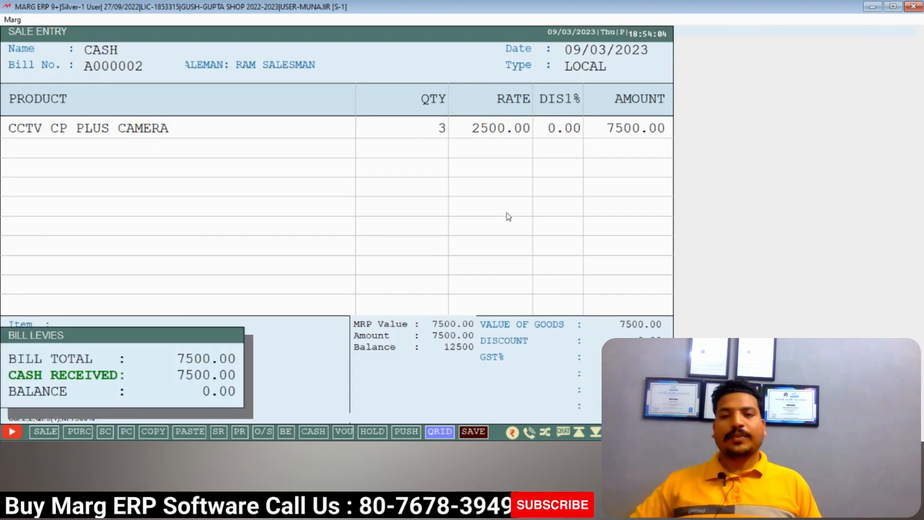
key(Return)
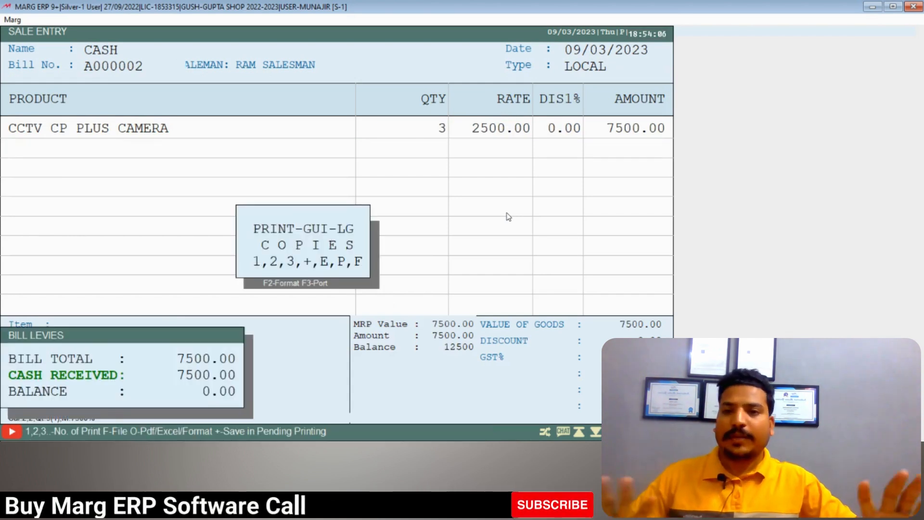
key(Escape)
key(Escape)
key(Escape)
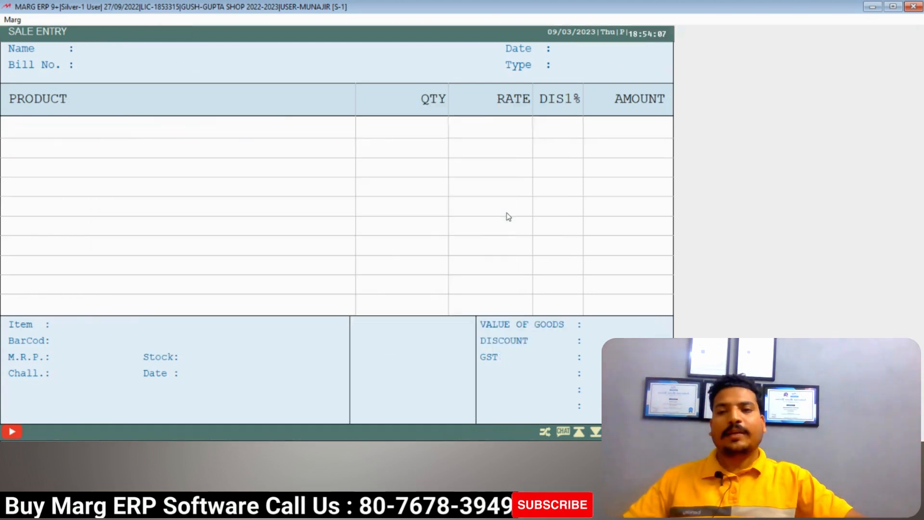
key(Escape)
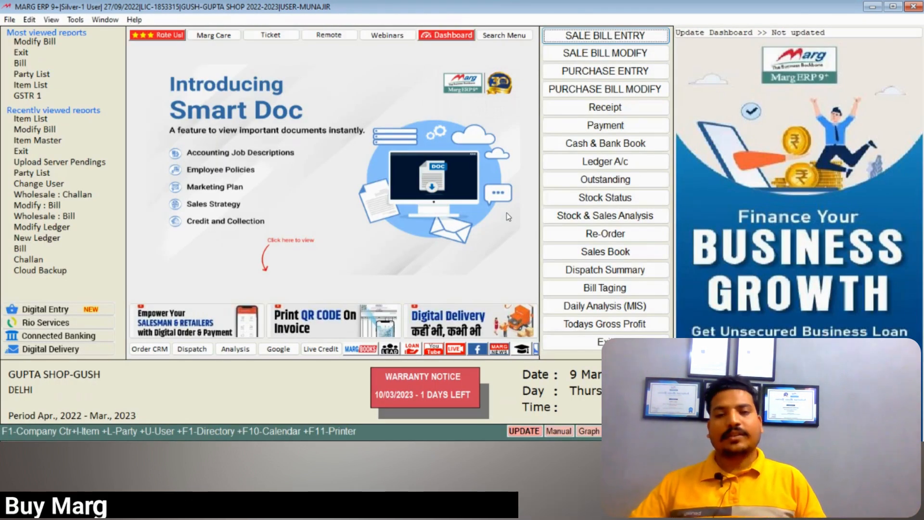
Find the salesman in the ledger accounts and open that ledger for 01/04/2022 to 09/03/2023.
key(ctrl+l)
text(RAM)
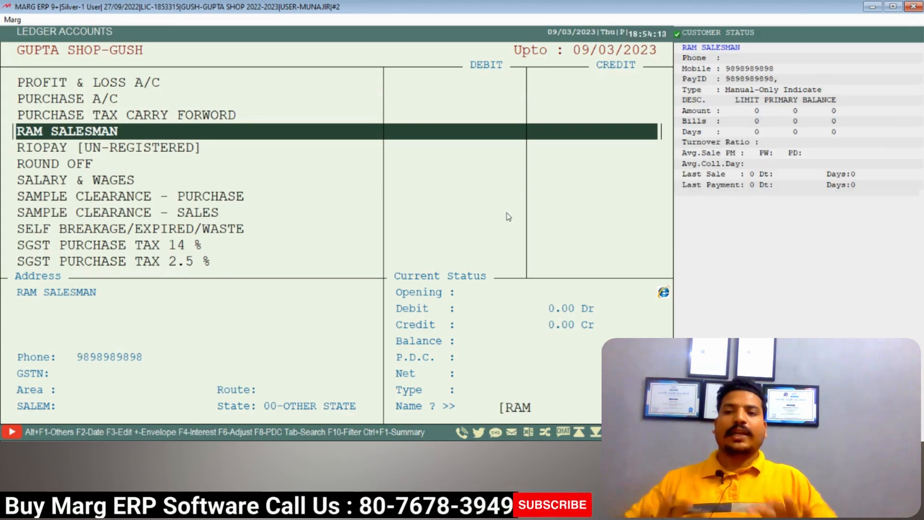
key(BackSpace)
key(BackSpace)
key(BackSpace)
key(Return)
key(Return)
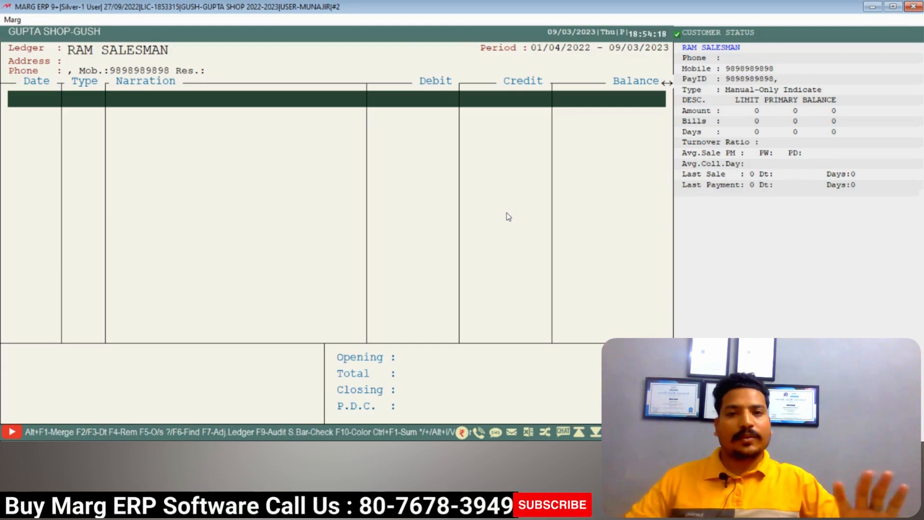
Close the salesman's ledger and open the Single SALEMAN Sale report from the salesman-wise sales analysis.
key(Escape)
key(Escape)
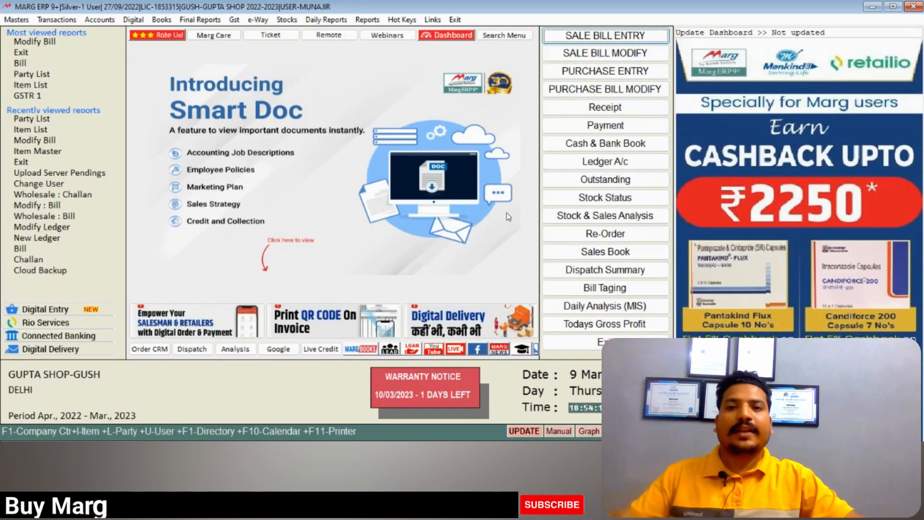
click(367, 22)
mouse_move(399, 33)
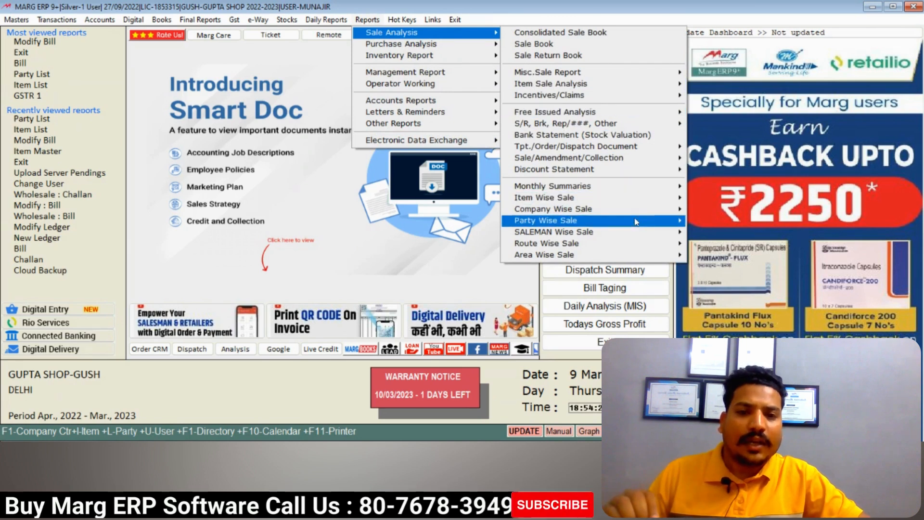
mouse_move(636, 231)
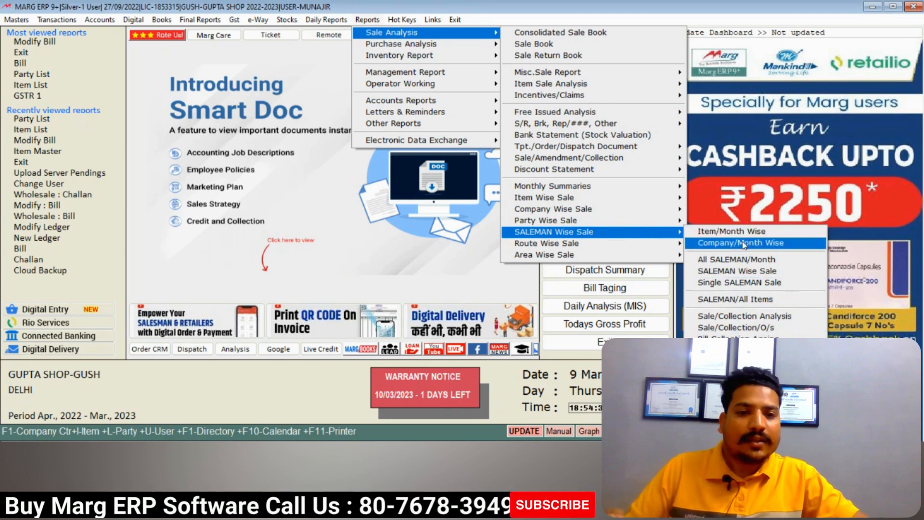
click(753, 284)
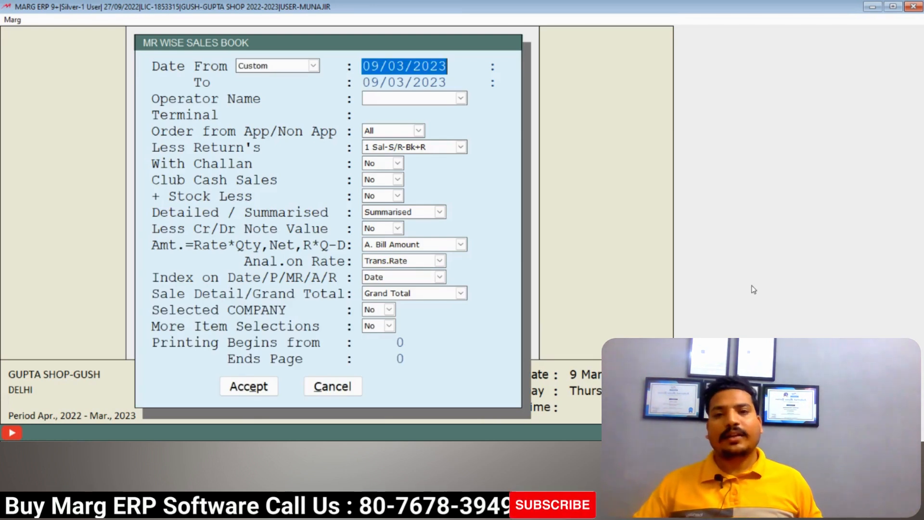
Run the summarised MR wise sales book for the salesman from 01/03/2023 to 09/03/2023, keeping the other report options at their defaults.
text(0103)
key(Return)
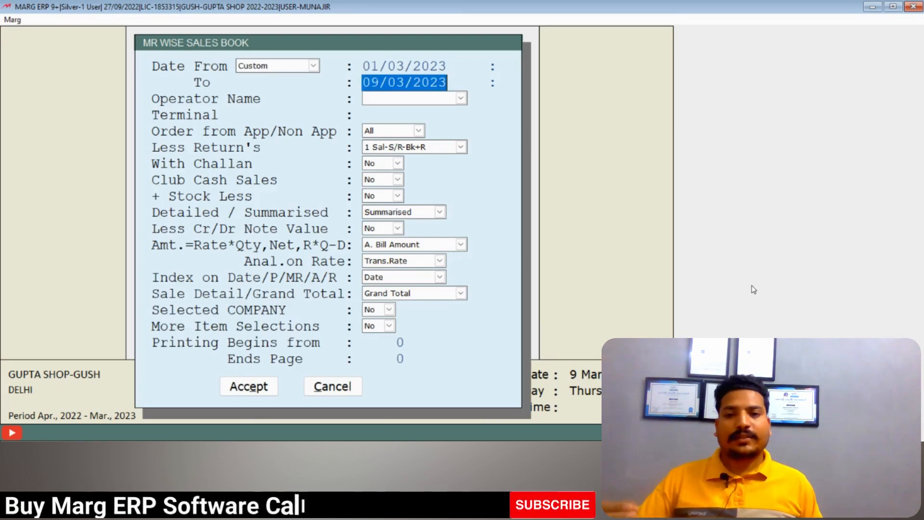
key(Return)
key(Return)
key(Return)
key(Return)
key(Return)
key(Return)
key(Return)
key(Return)
key(Return)
key(Return)
key(Return)
key(Return)
key(Return)
key(Return)
key(Return)
key(Return)
key(Return)
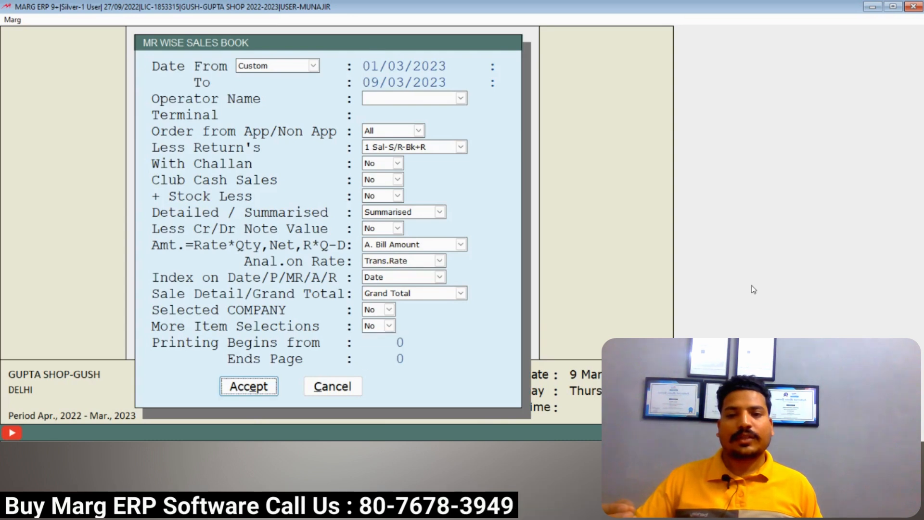
key(Return)
key(space)
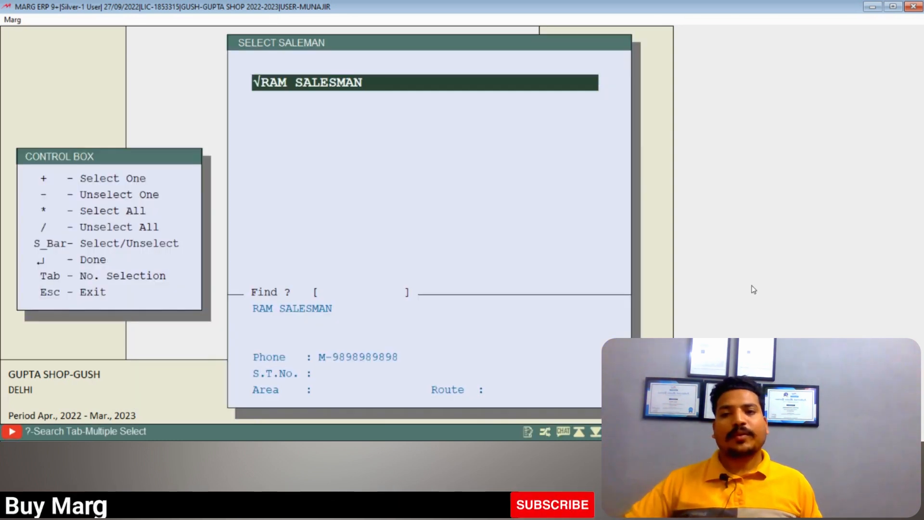
key(Return)
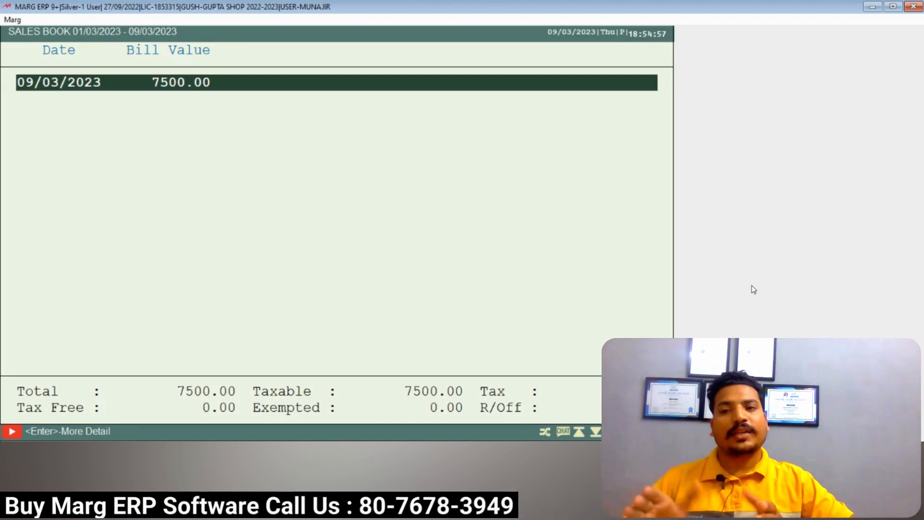
Examine the salesman's sales of 09/03/2023 down to the cash bill, and return to the main screen.
key(Return)
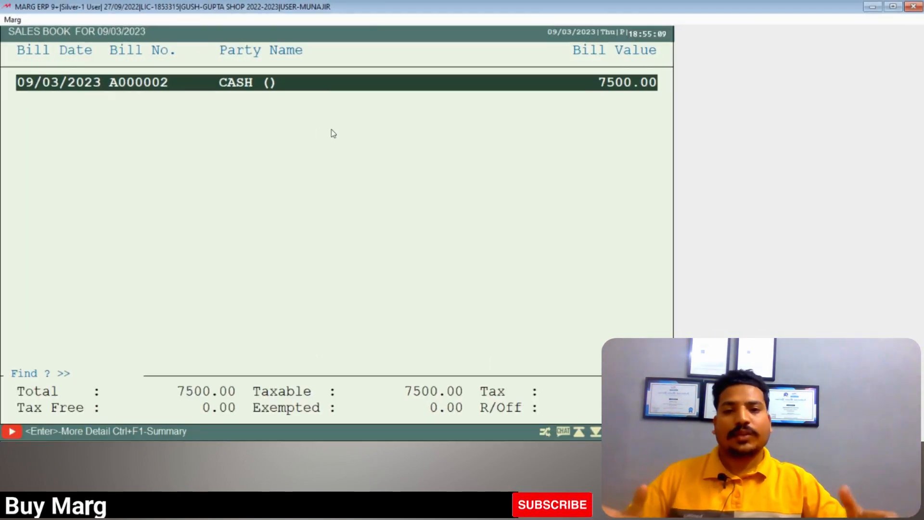
key(Return)
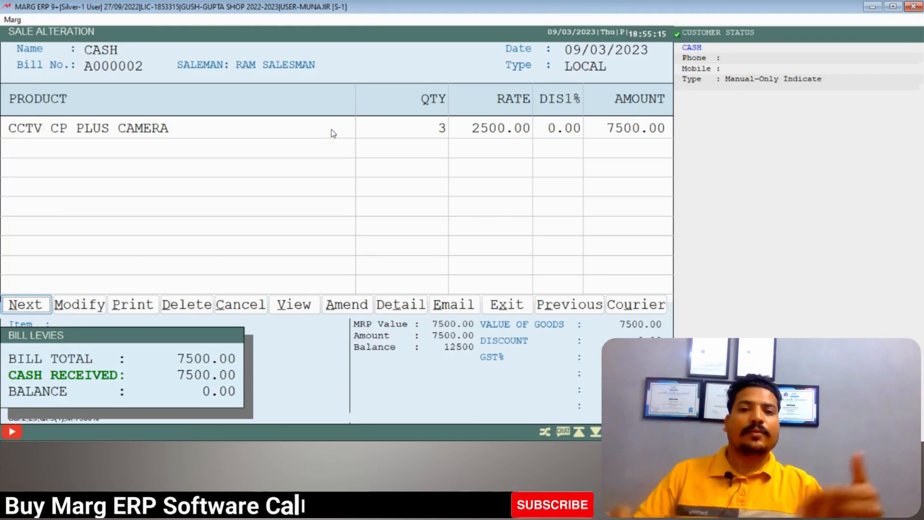
key(Escape)
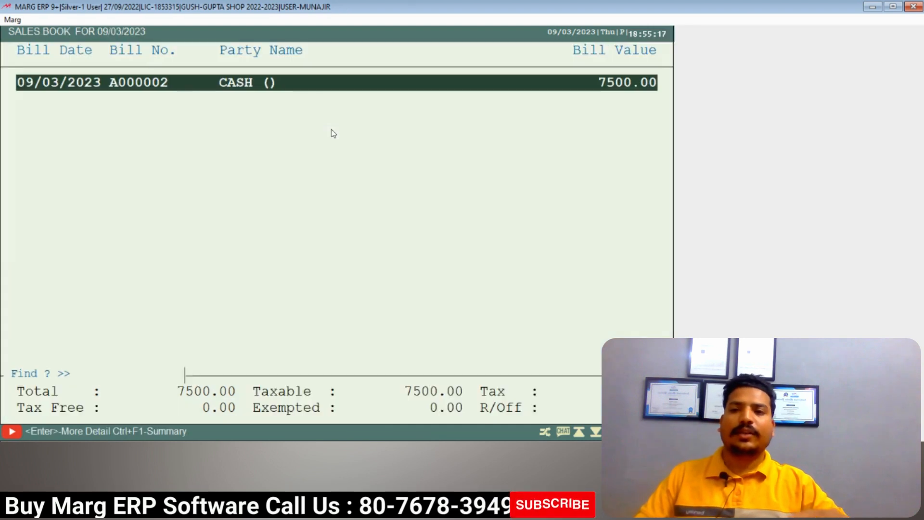
key(Escape)
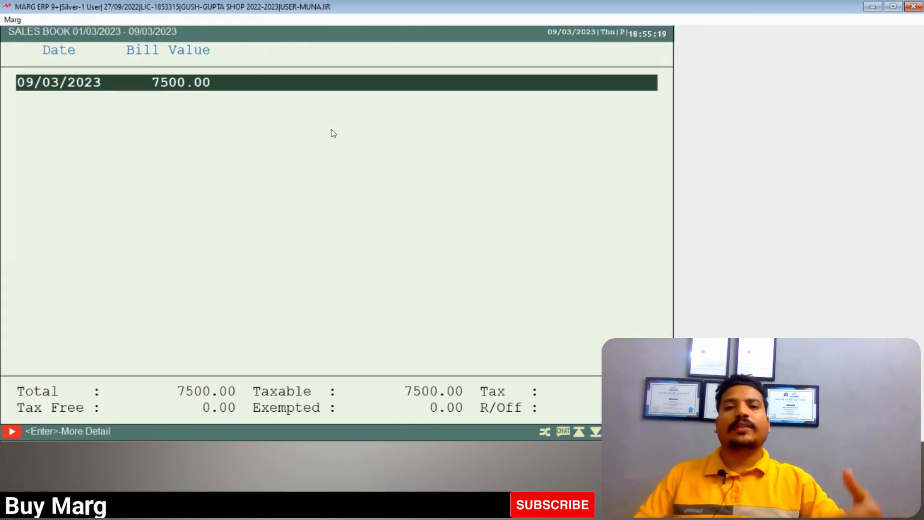
key(Escape)
key(Escape)
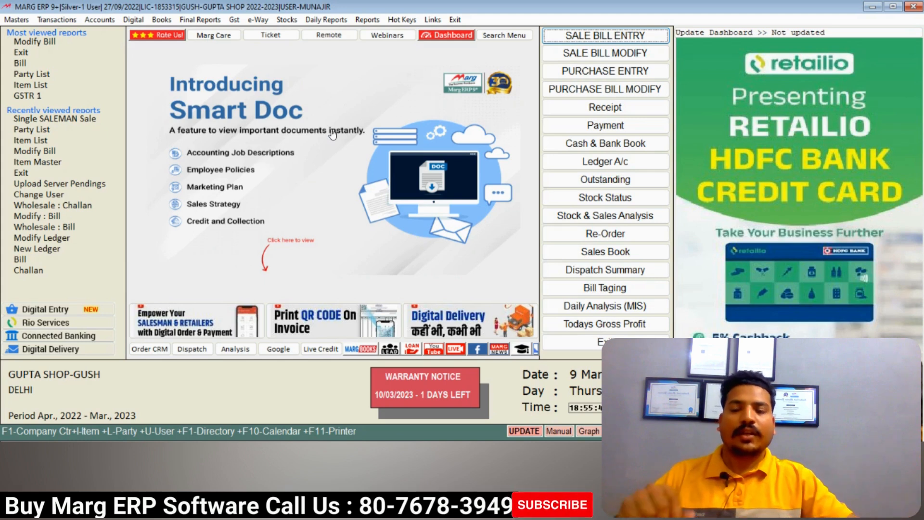
Open the Control Room and search all its controls for SALESMAN.
click(16, 20)
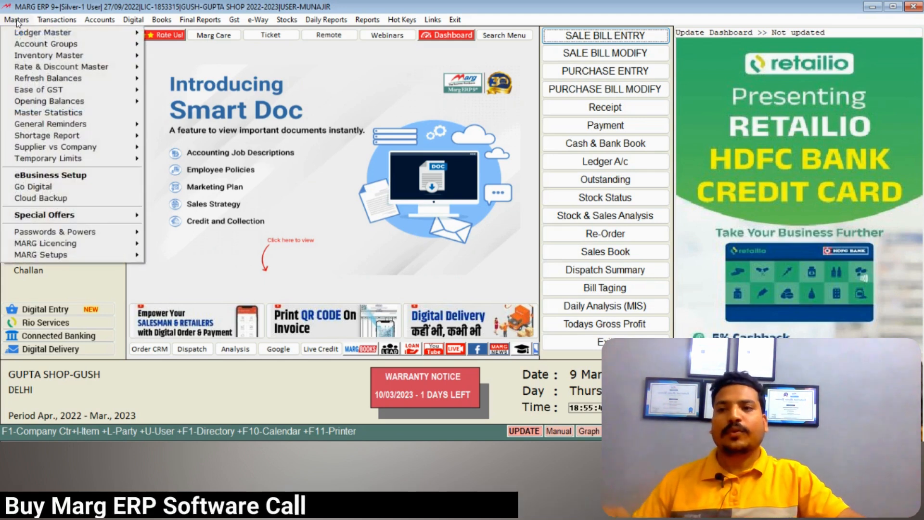
mouse_move(96, 255)
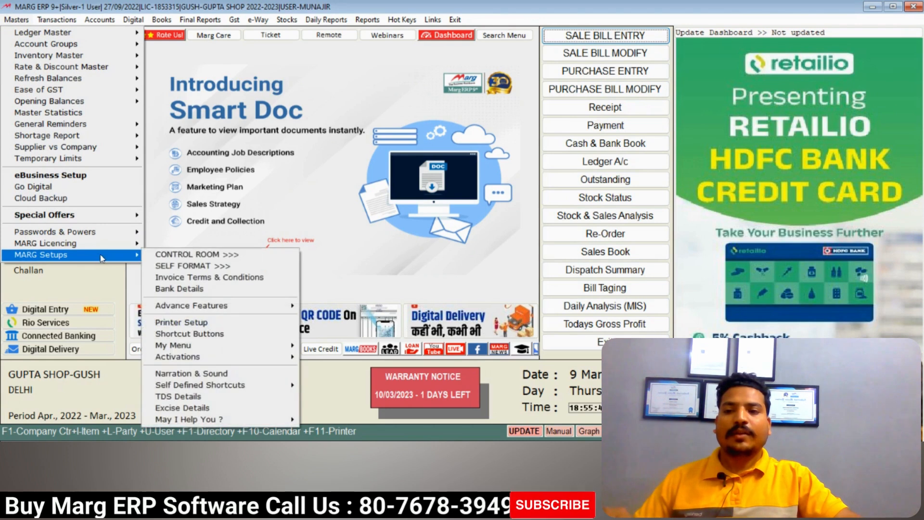
click(171, 255)
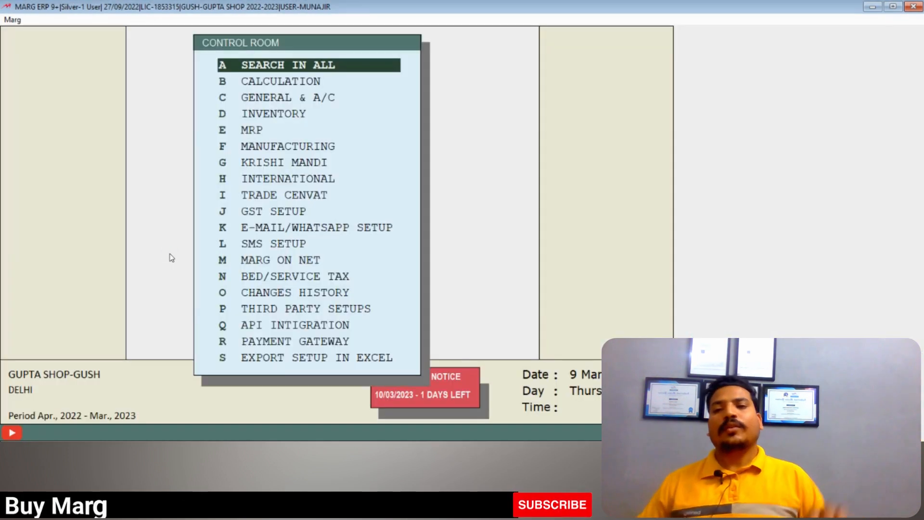
key(Return)
text(SAL)
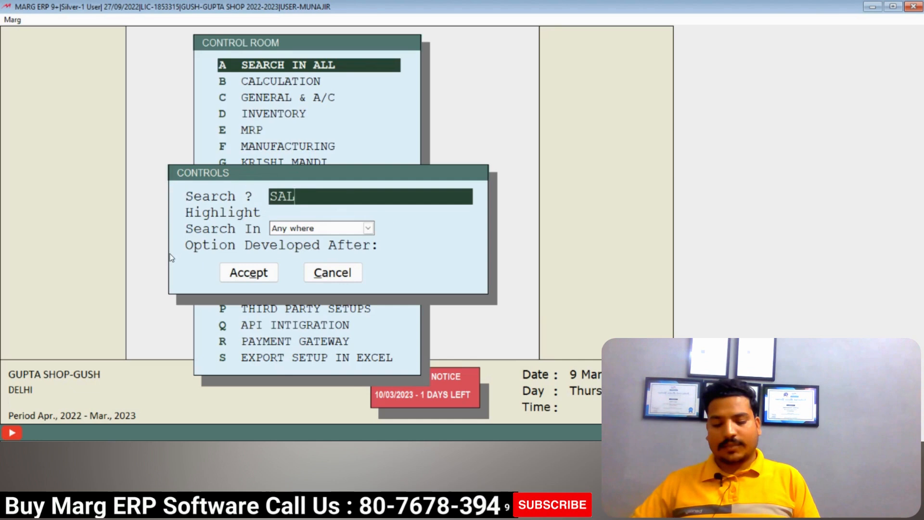
key(Return)
key(Return)
key(Return)
key(Return)
key(Return)
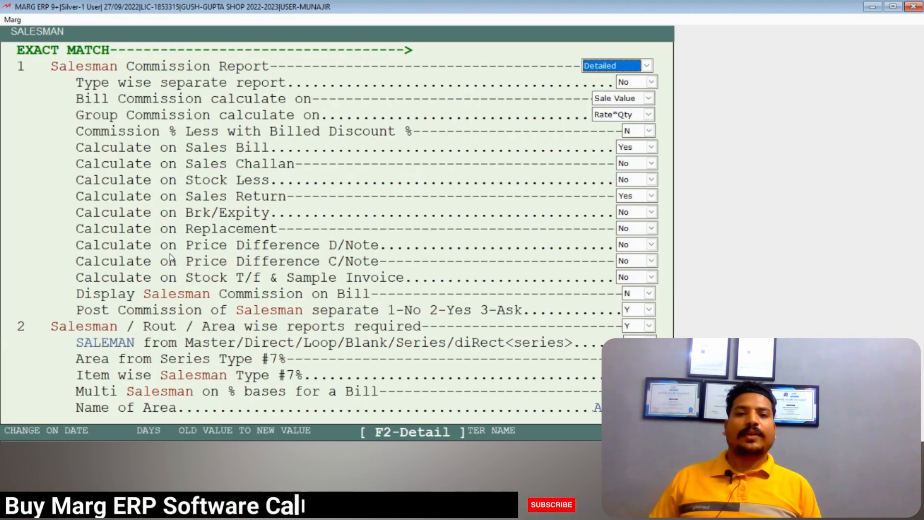
Set the Salesman Commission Report option for posting the salesman's commission separately to 2 (Yes).
key(Return)
key(Return)
key(Return)
key(Return)
key(Return)
key(Return)
key(Return)
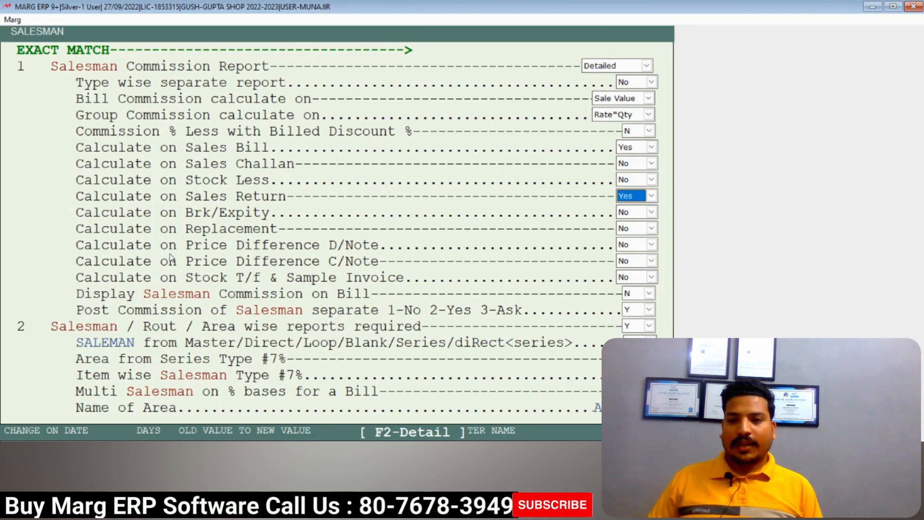
key(Return)
key(Return)
key(Return)
key(Return)
key(Return)
key(Return)
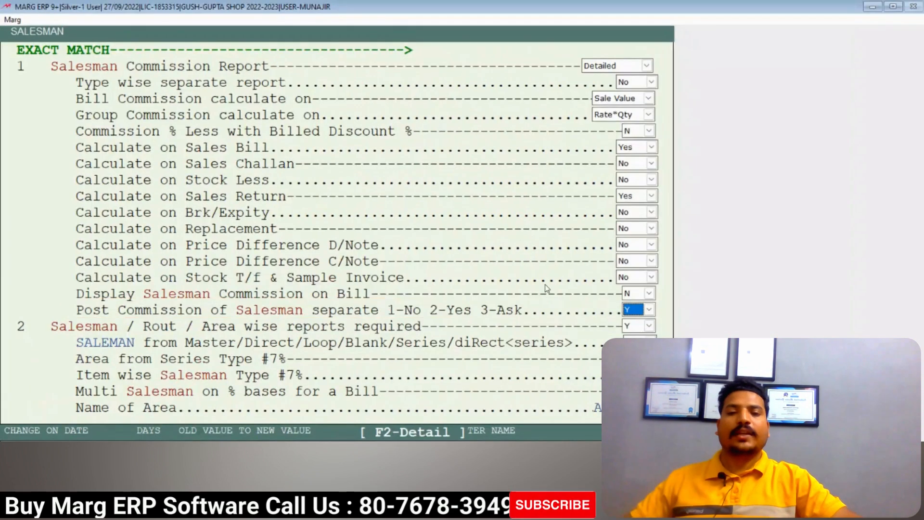
click(635, 310)
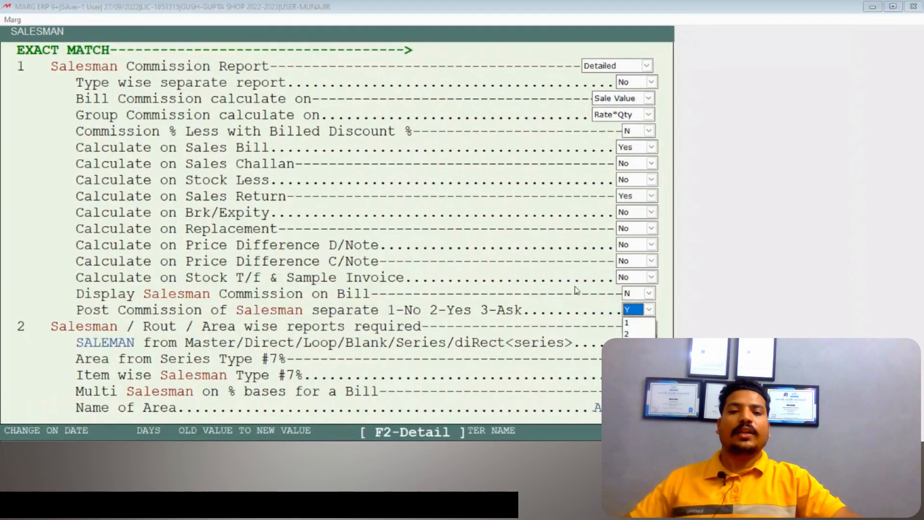
click(634, 335)
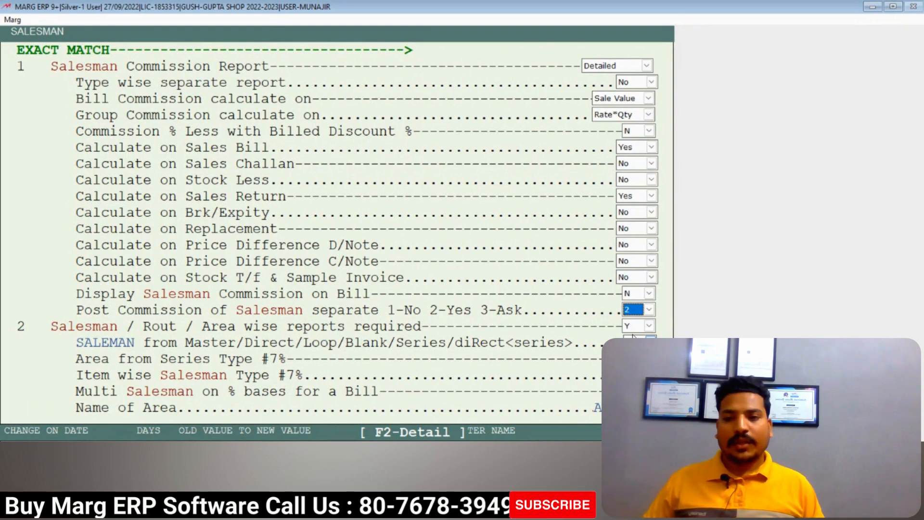
key(Return)
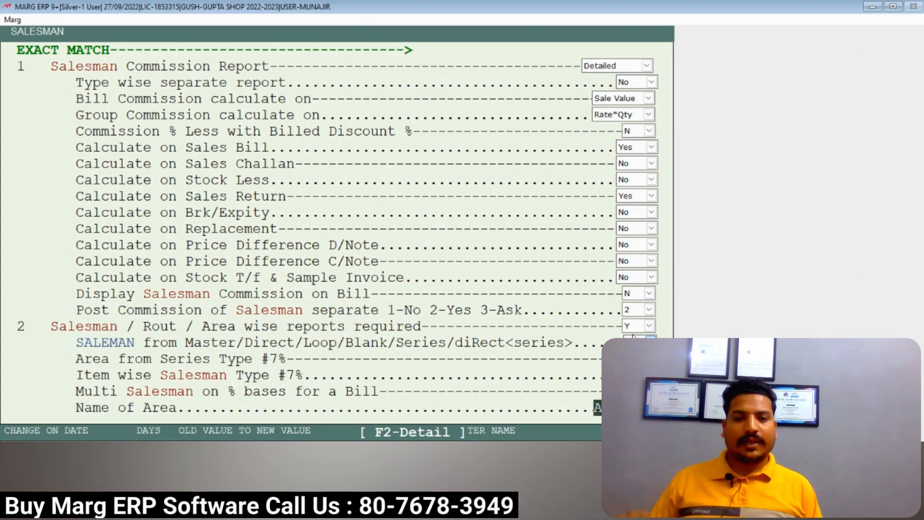
Enable the salesman wise ledger and outstanding by entering #7% in that control.
key(Return)
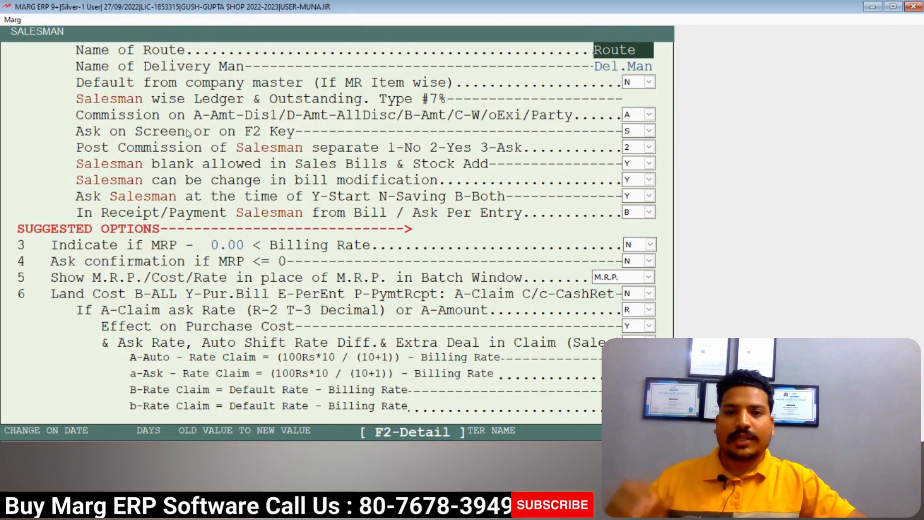
key(Return)
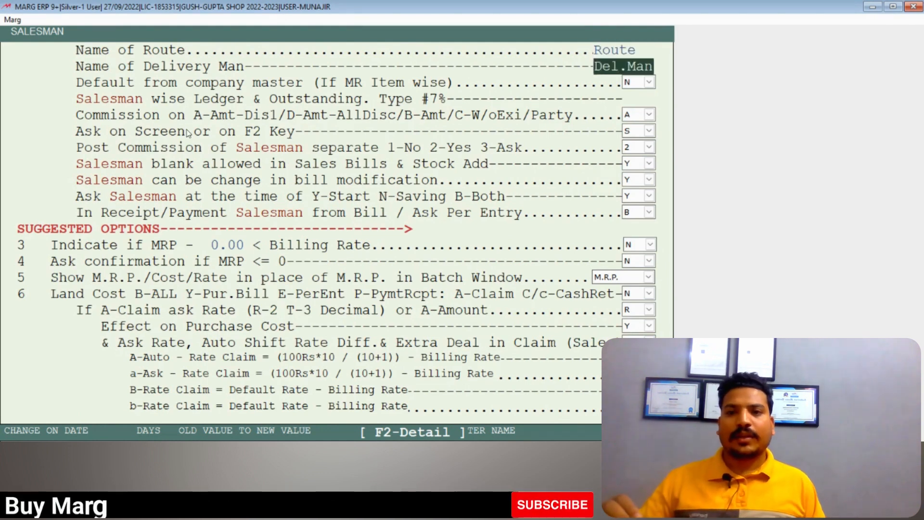
key(Return)
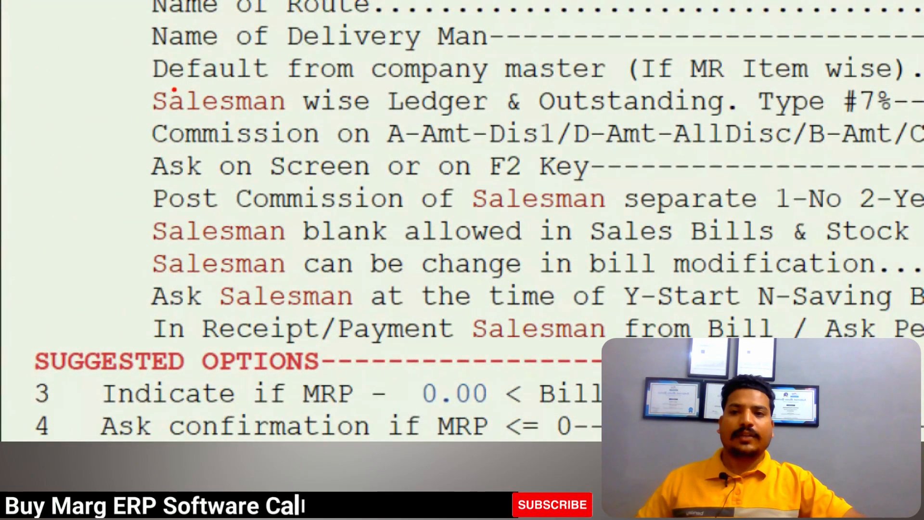
drag(140, 85, 408, 123)
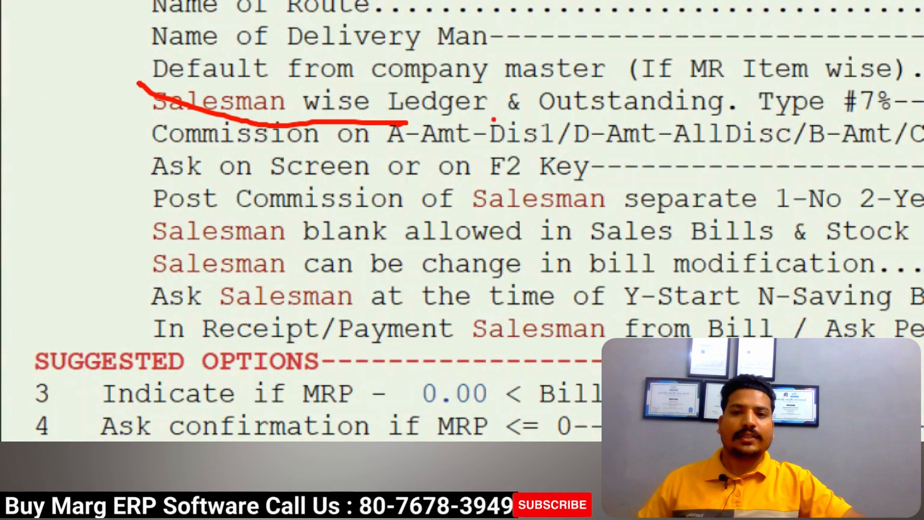
mouse_move(834, 83)
mouse_down()
mouse_move(847, 79)
mouse_move(858, 128)
mouse_up()
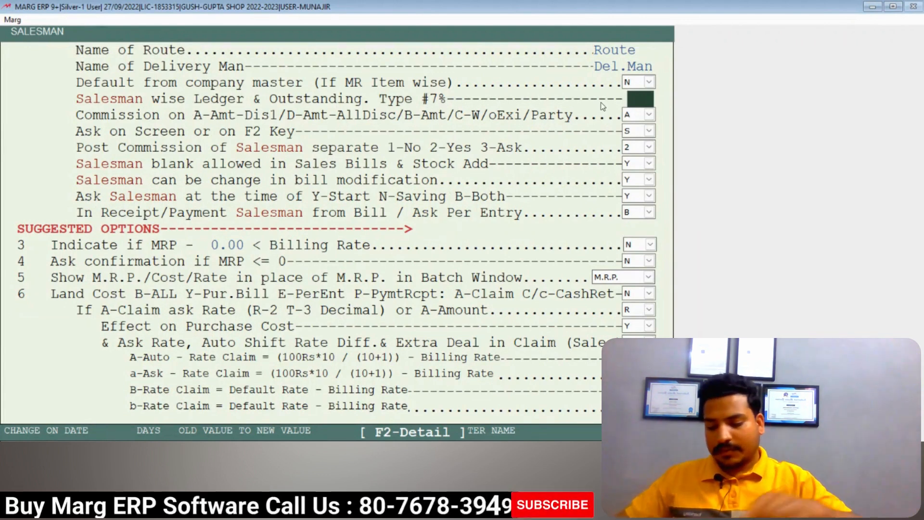
text(#7)
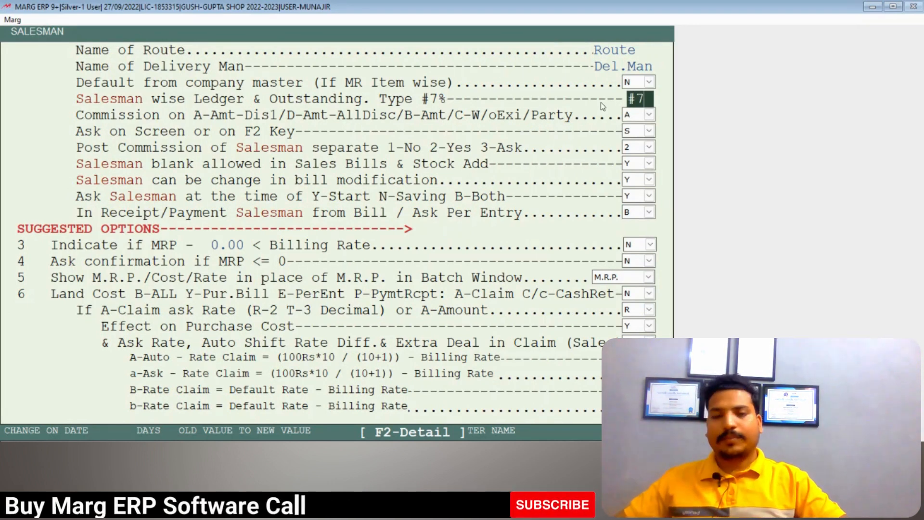
text(%)
key(Return)
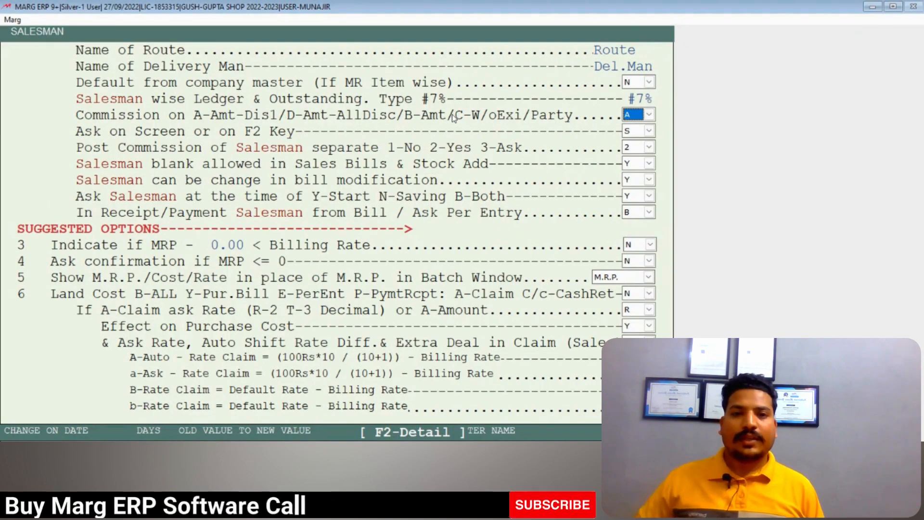
Keep the remaining salesman options as they are, save the control changes, and acknowledge the alert.
key(Return)
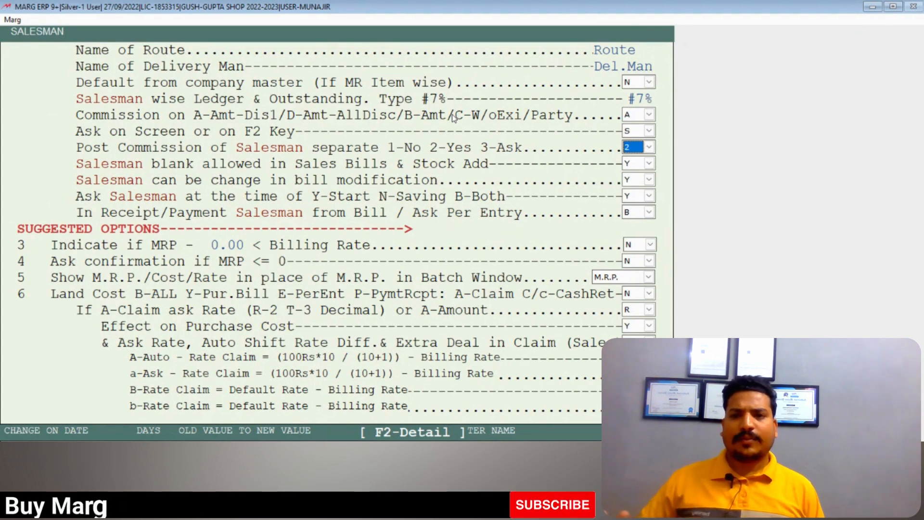
key(Return)
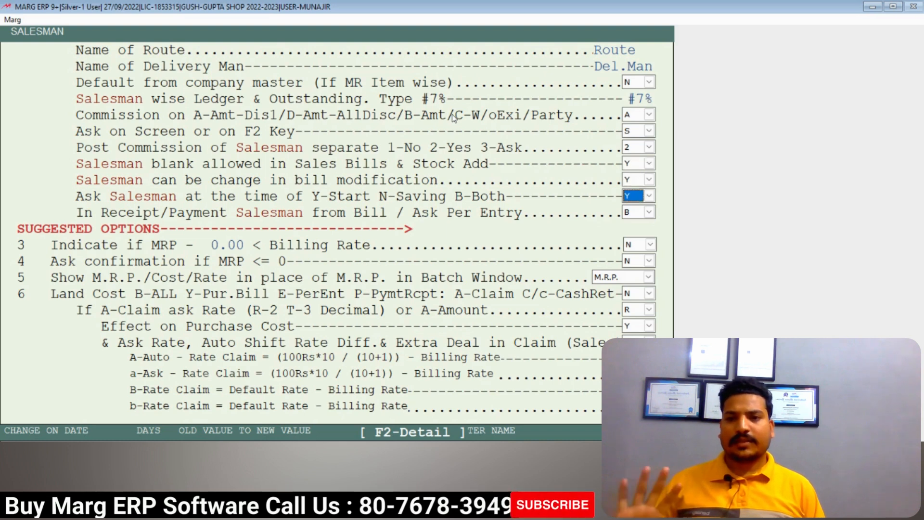
key(Return)
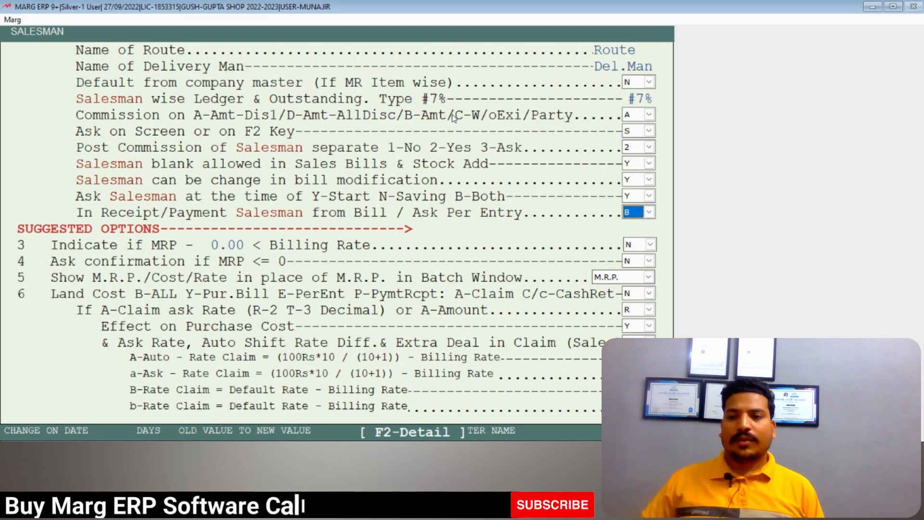
key(Return)
key(Return)
key(Escape)
key(y)
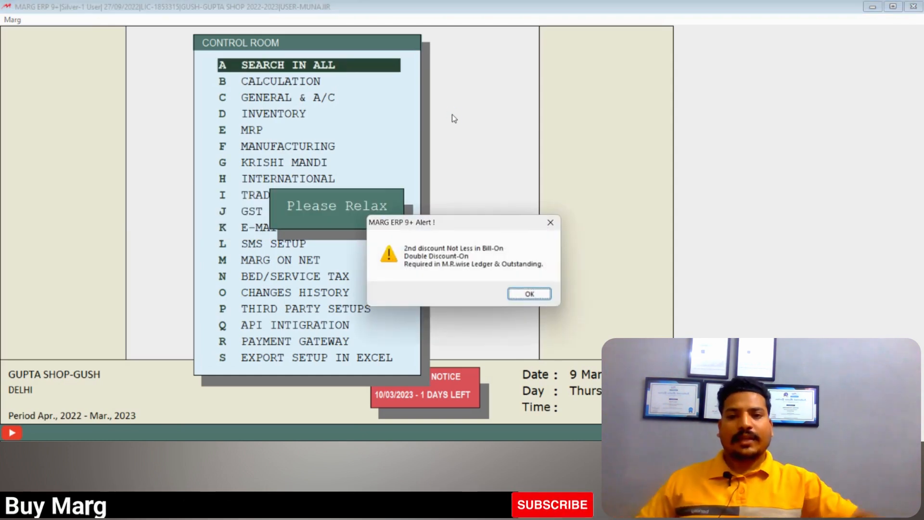
click(530, 294)
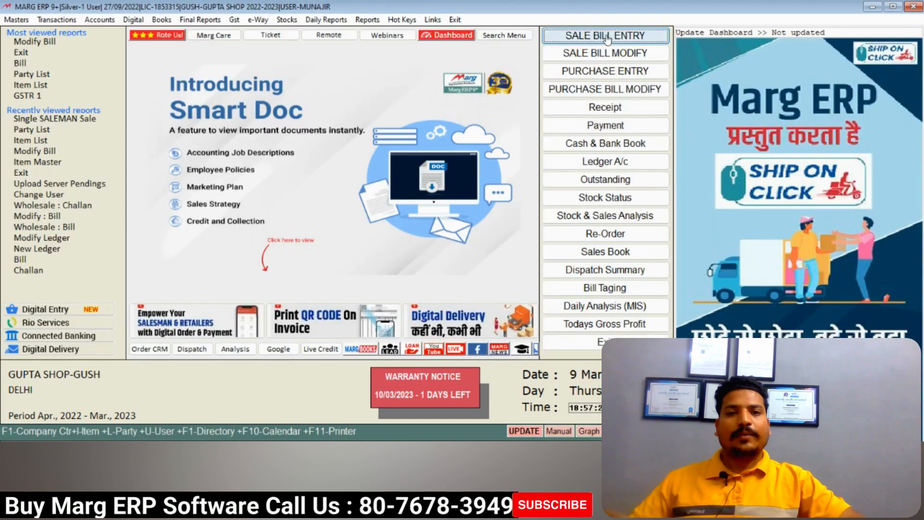
Start a new sale bill and bring up its party ledger list.
click(606, 34)
key(Return)
key(Down)
key(Down)
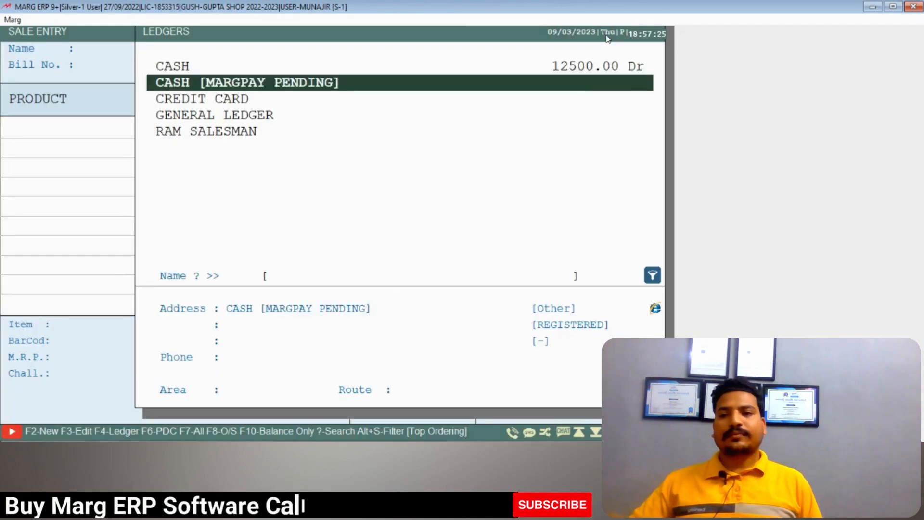
key(Up)
key(Up)
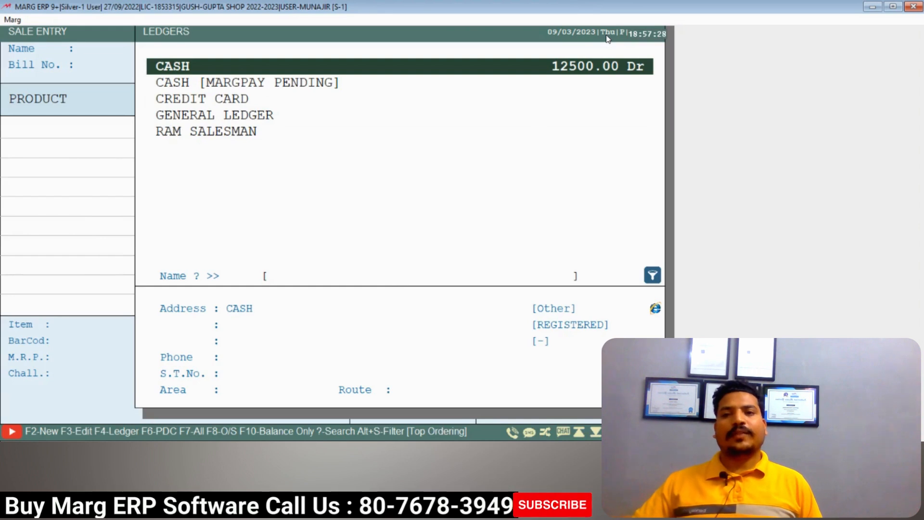
key(Return)
key(Escape)
key(Escape)
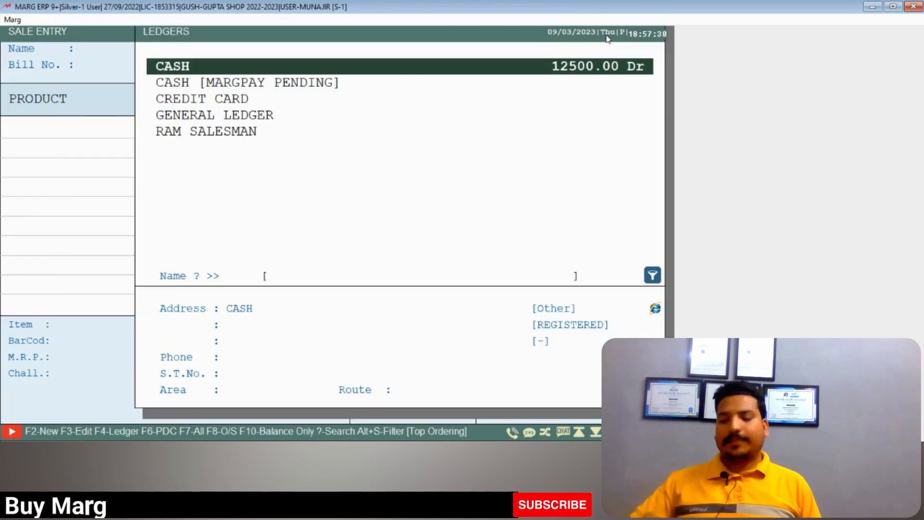
Create a new party ledger named SHARMA TRADERS under SUNDRY DEBTORS, keeping the other details at their defaults, and save it.
key(F2)
key(Return)
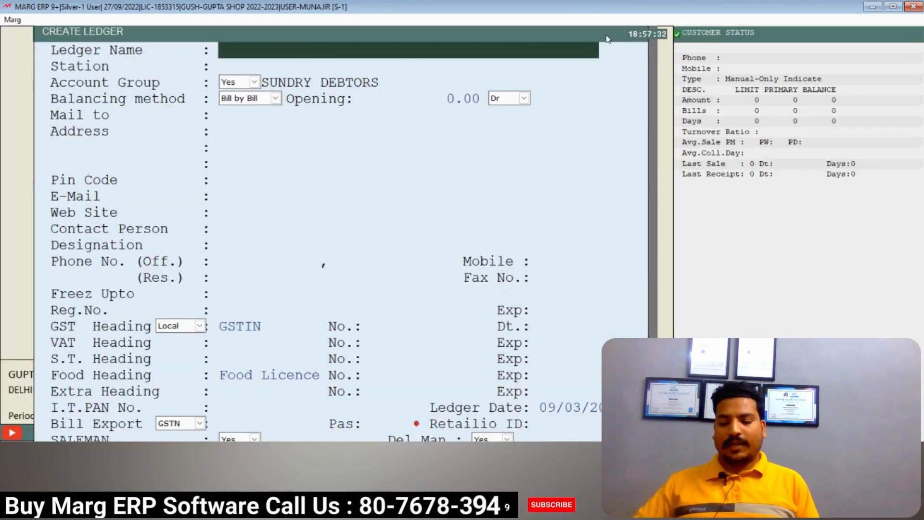
text(SHARMA TRAD)
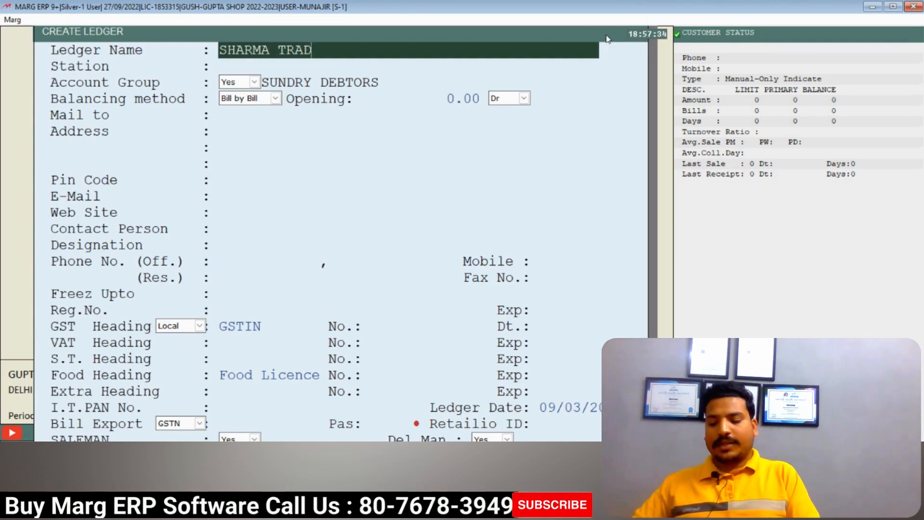
text(ERS)
key(Return)
key(Return)
key(Return)
key(Page_Down)
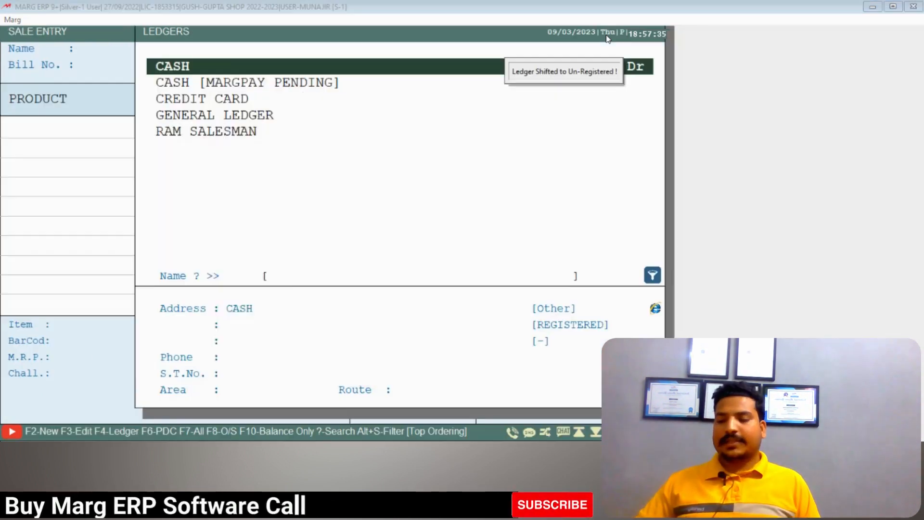
Make the bill out to SHARMA TRADERS and assign it to the salesman as a LOCAL sale.
key(Escape)
key(Return)
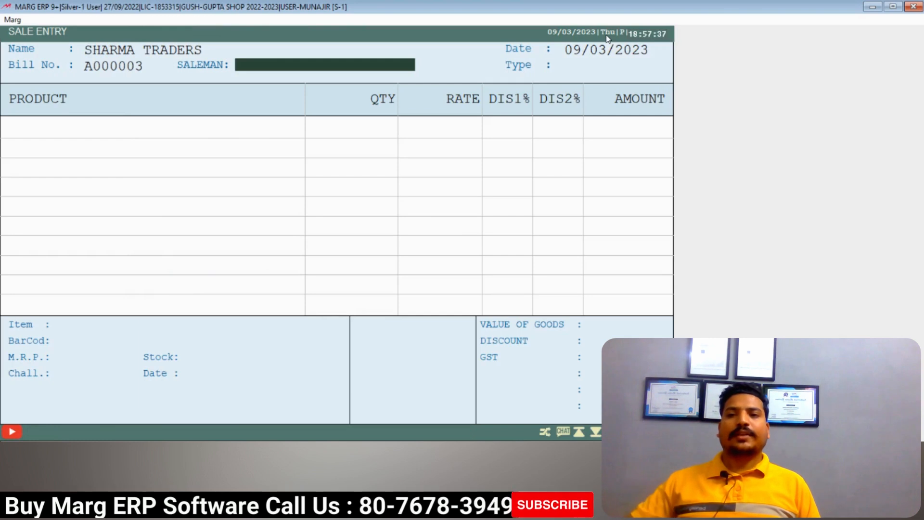
key(Return)
key(Down)
key(Return)
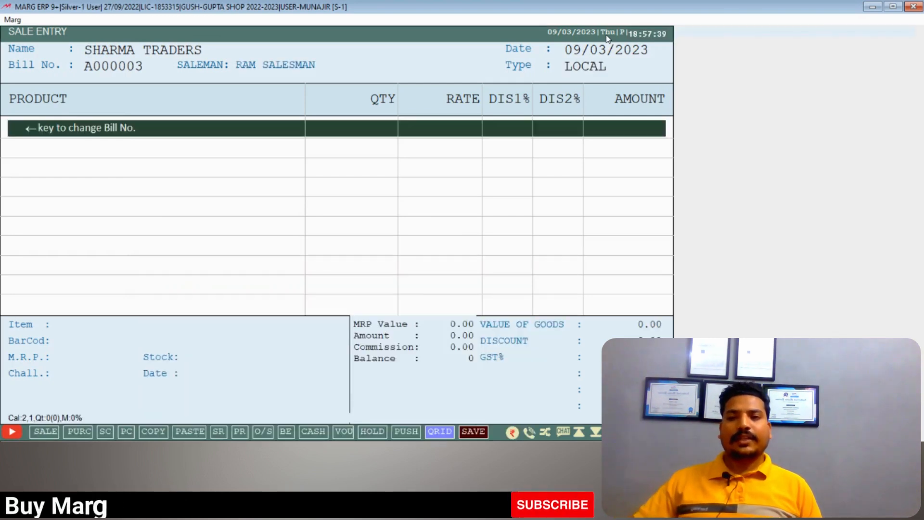
Add 250 MTR of WIRE to the bill, keeping the preset rate and discounts.
key(Return)
key(Down)
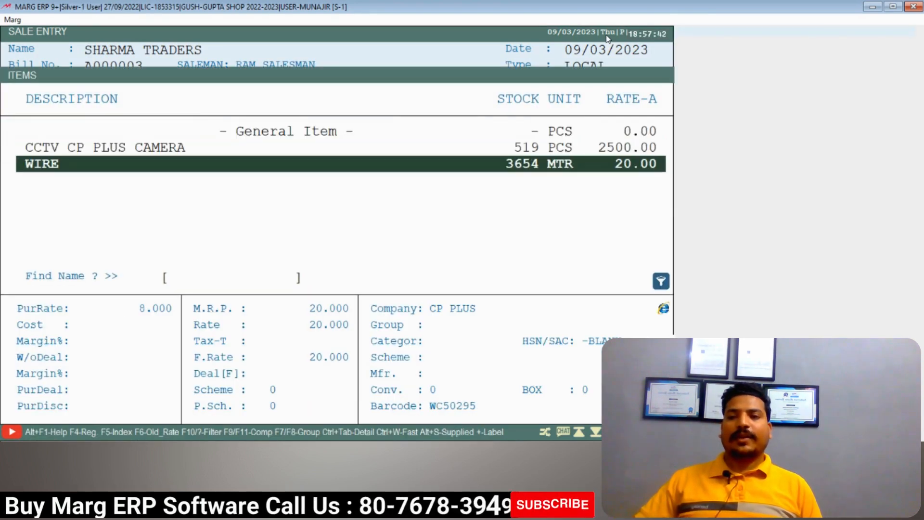
key(Return)
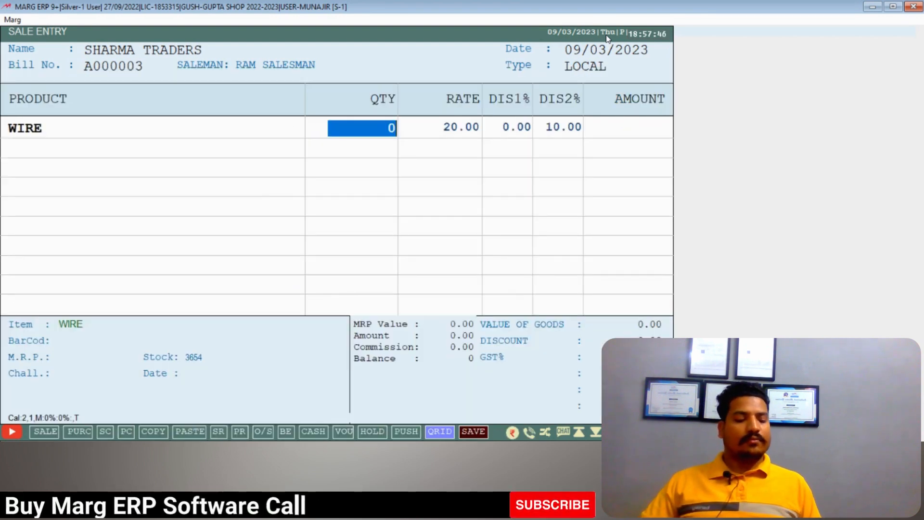
text(250)
key(Return)
key(Return)
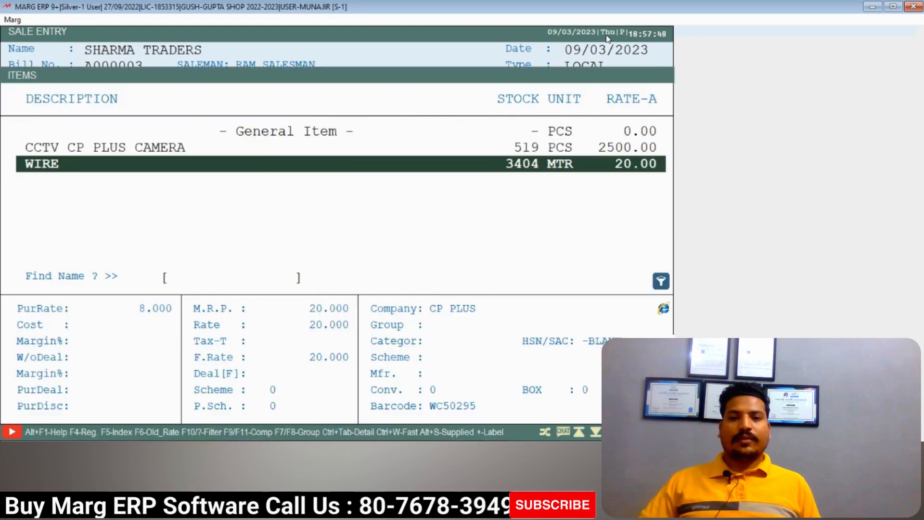
Add 2 PCS of CCTV CP PLUS CAMERA to the bill below the wire.
key(Up)
key(Return)
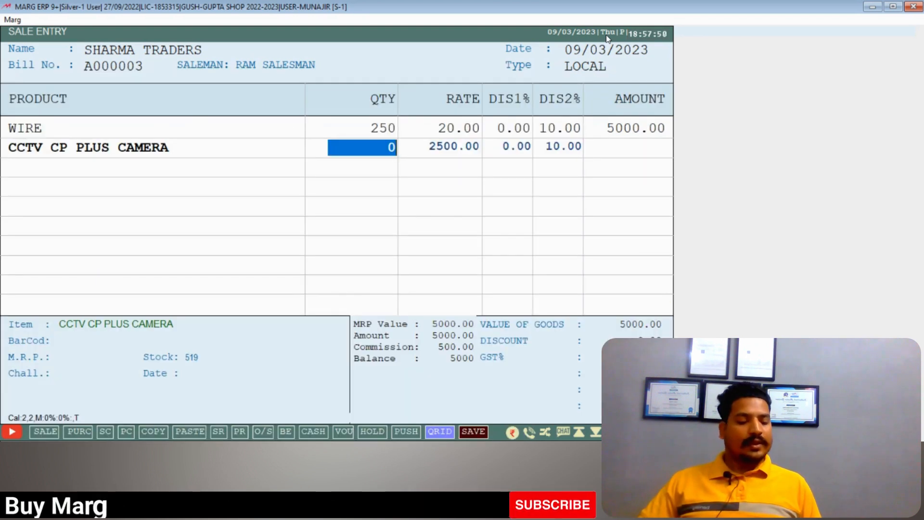
text(2)
key(Return)
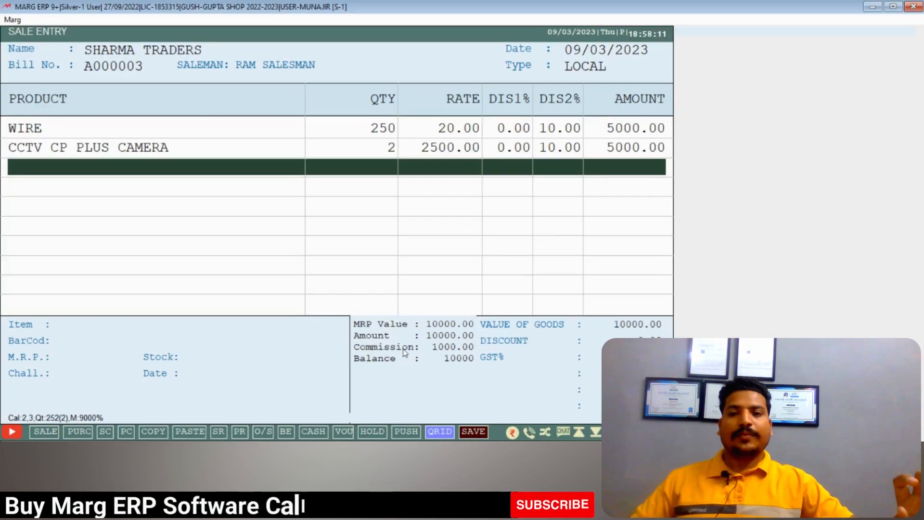
Save the sale bill without printing it and leave sale entry.
key(ctrl+w)
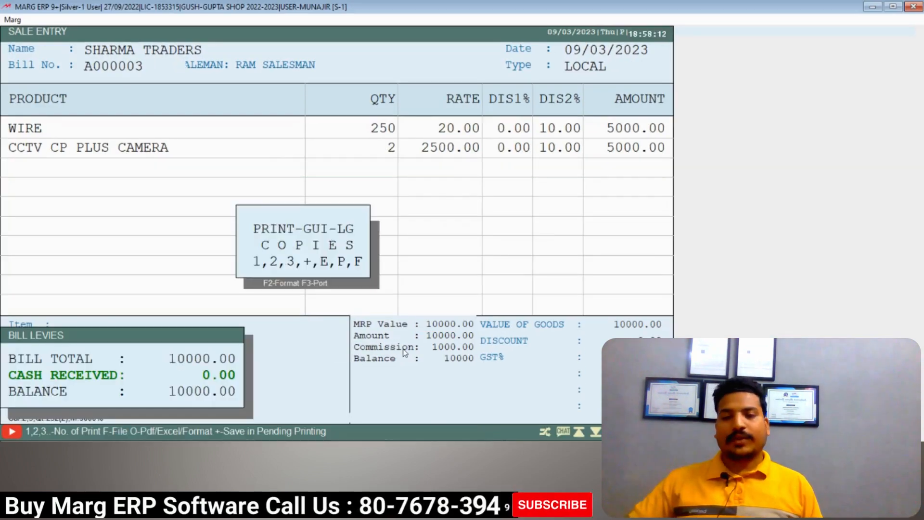
key(Escape)
key(Escape)
key(Escape)
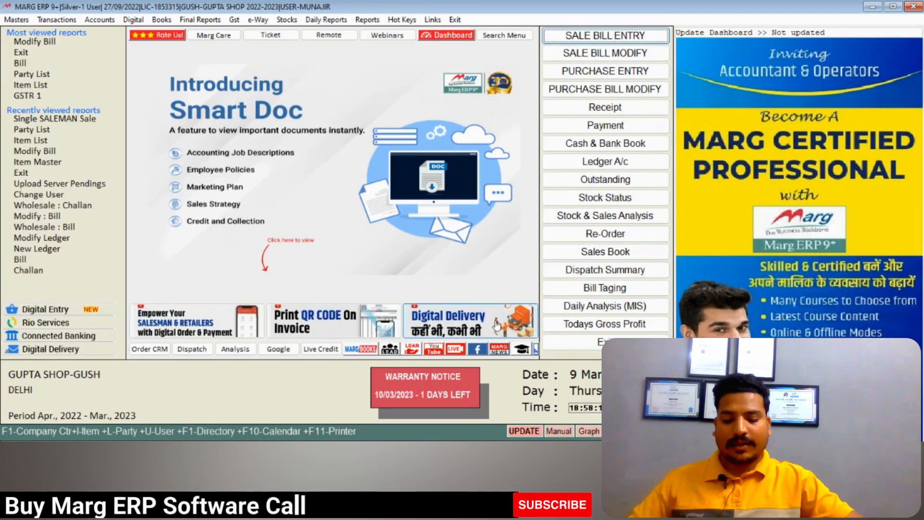
Find the salesman's account in the list of all ledgers to check his commission balance.
click(162, 19)
click(168, 44)
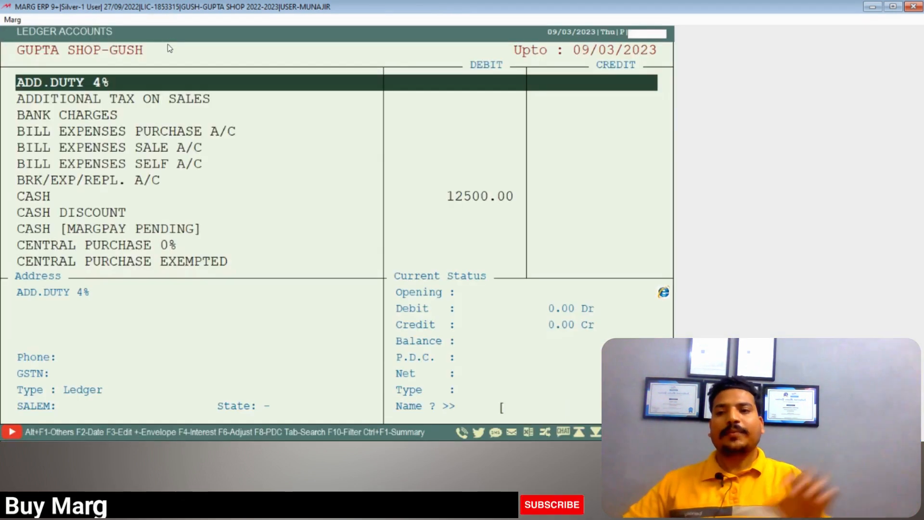
text(RA)
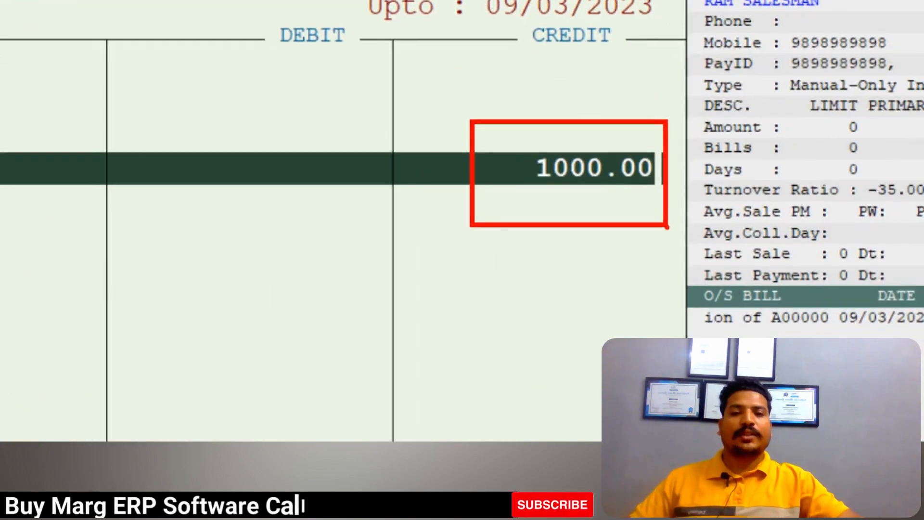
key(Down)
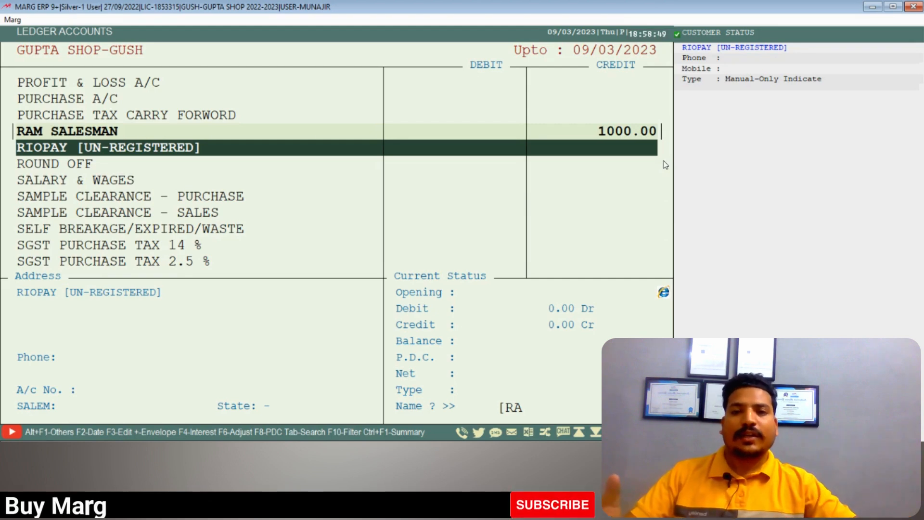
click(566, 129)
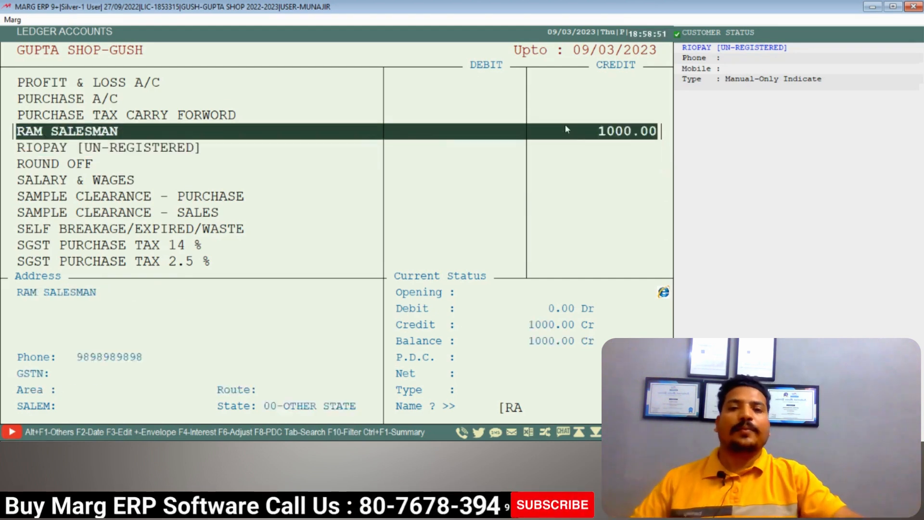
Display the salesman's ledger from 01/04/2022 to 09/03/2023 and inspect the bill behind its commission entry.
key(Return)
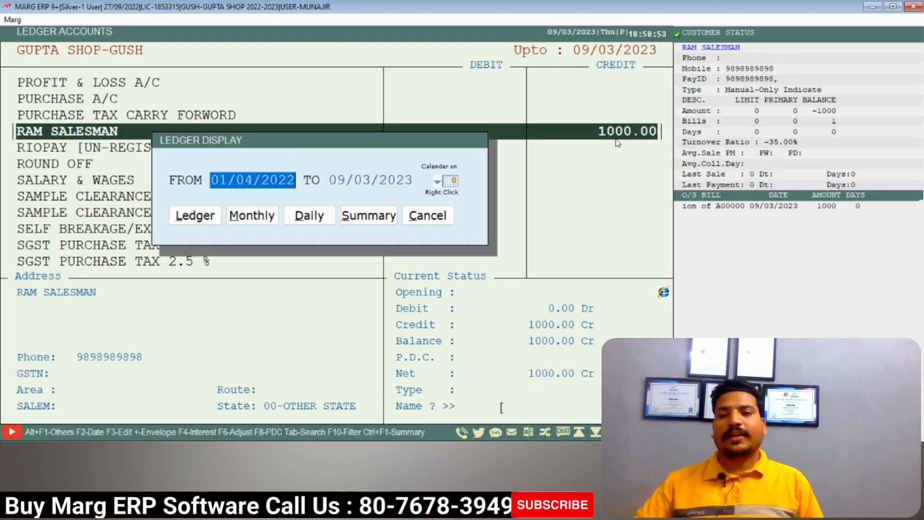
key(Return)
key(Return)
key(Return)
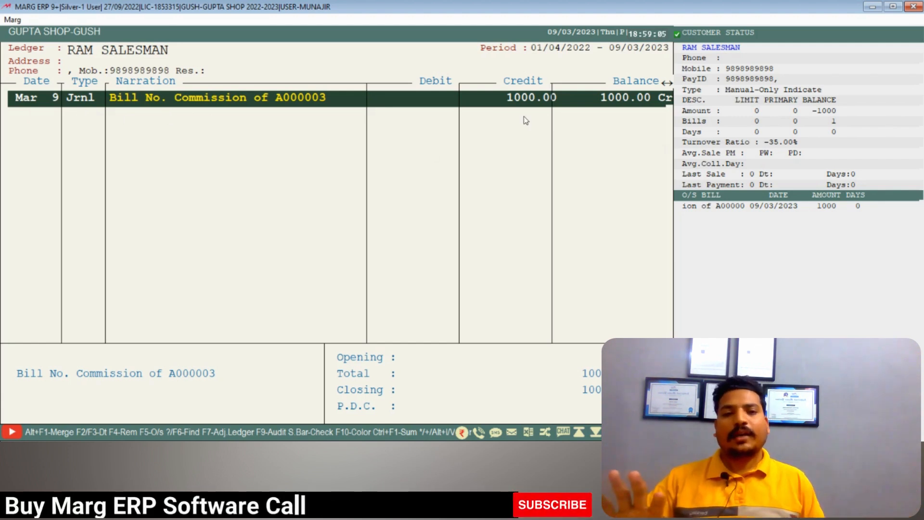
key(Return)
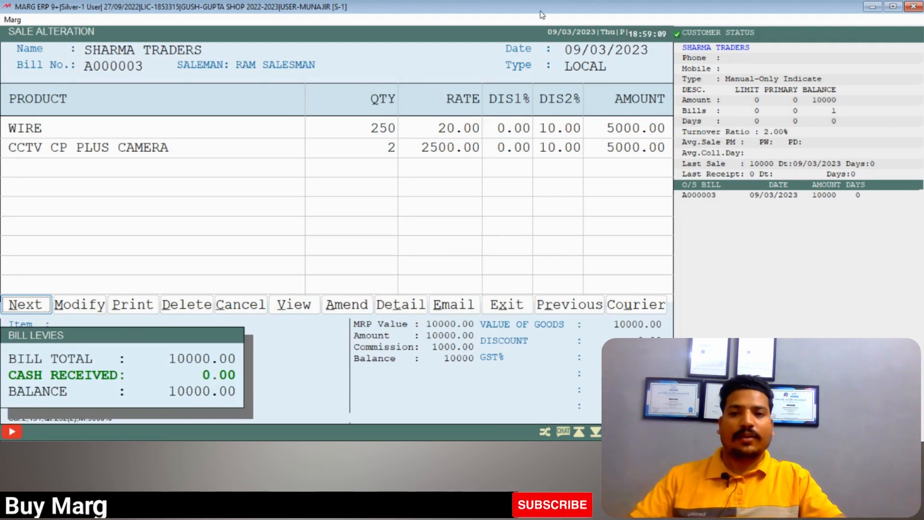
key(Escape)
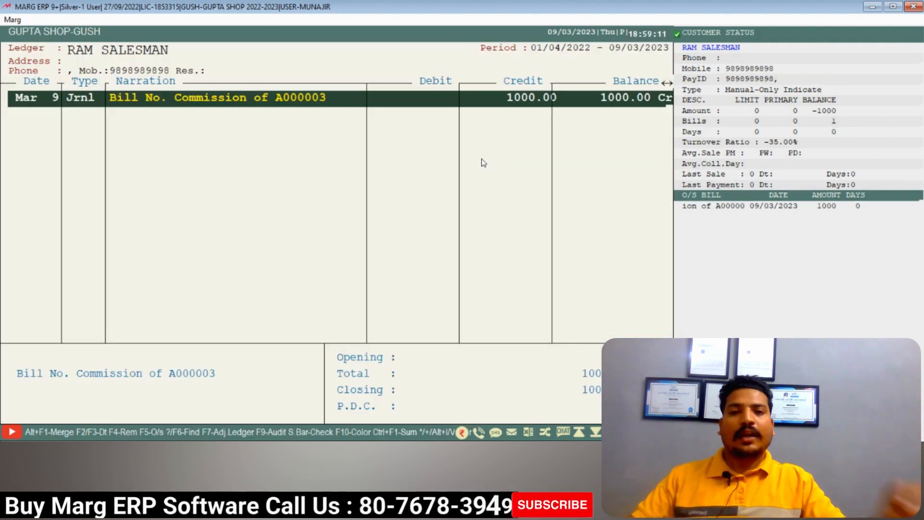
key(Escape)
key(Escape)
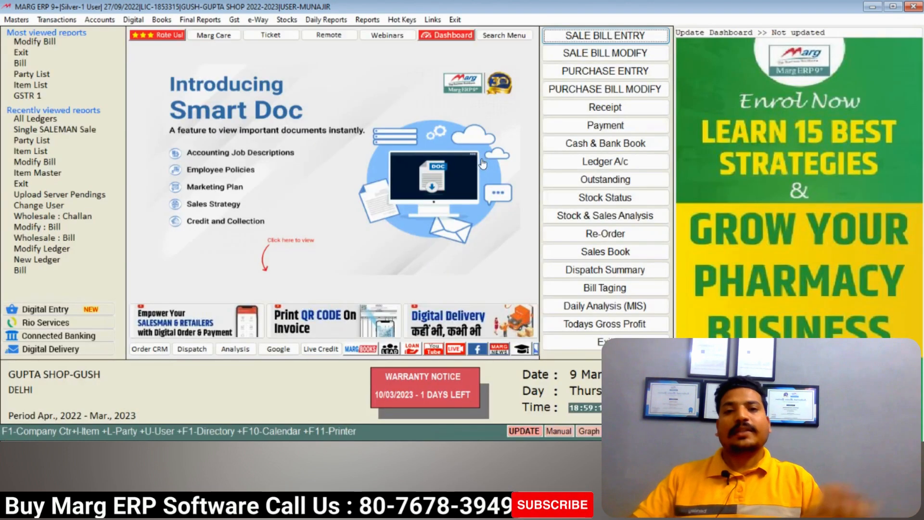
key(Escape)
Start another sale bill for SHARMA TRADERS and assign it to the same salesman.
key(alt+n)
key(Return)
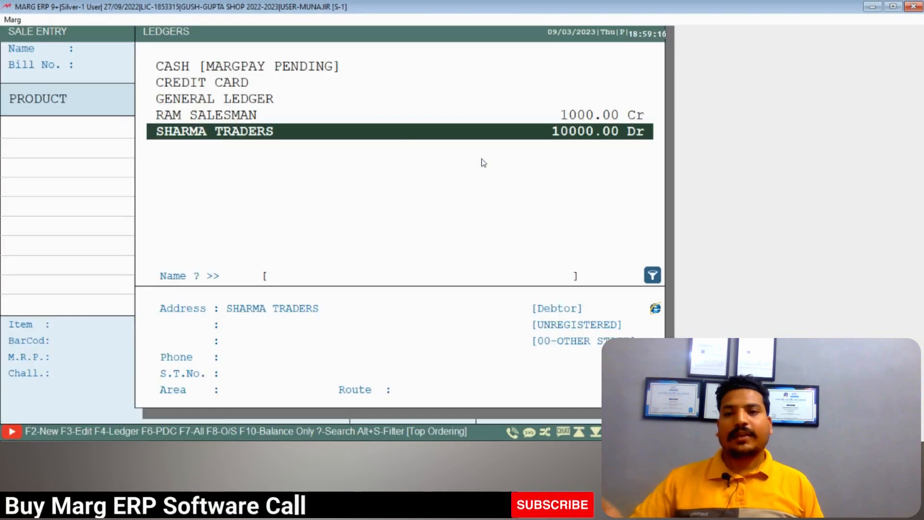
key(Return)
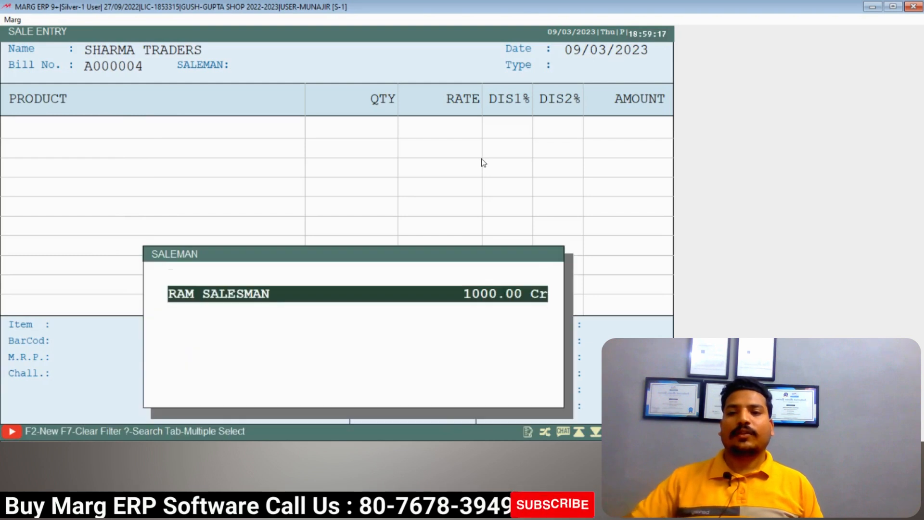
key(Return)
key(Return)
Enter 2 PCS of CCTV CP PLUS CAMERA on the second bill, then save it without printing.
key(Return)
key(Up)
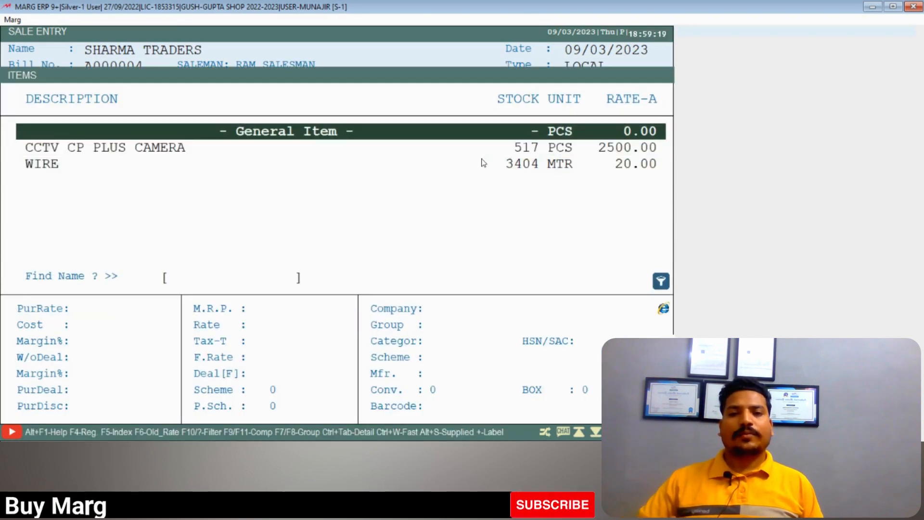
key(Down)
key(Return)
text(2)
key(Return)
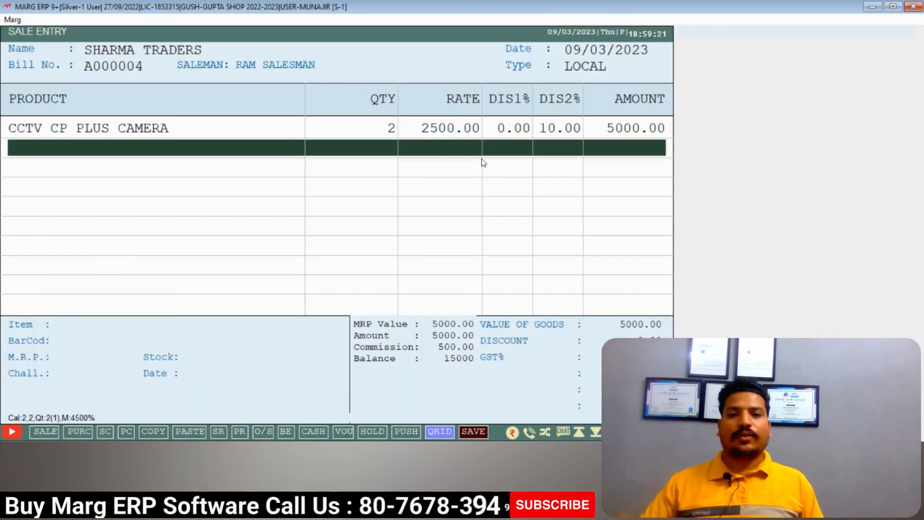
key(Return)
key(Escape)
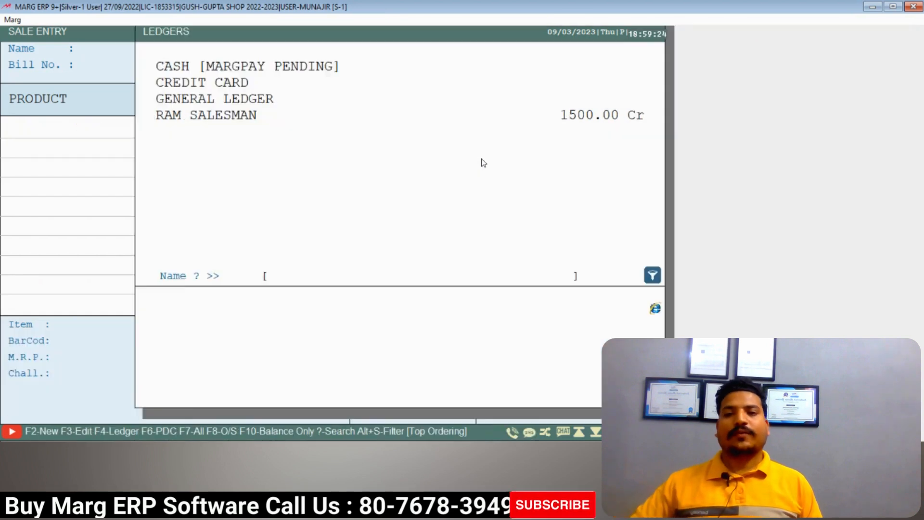
key(Escape)
key(Escape)
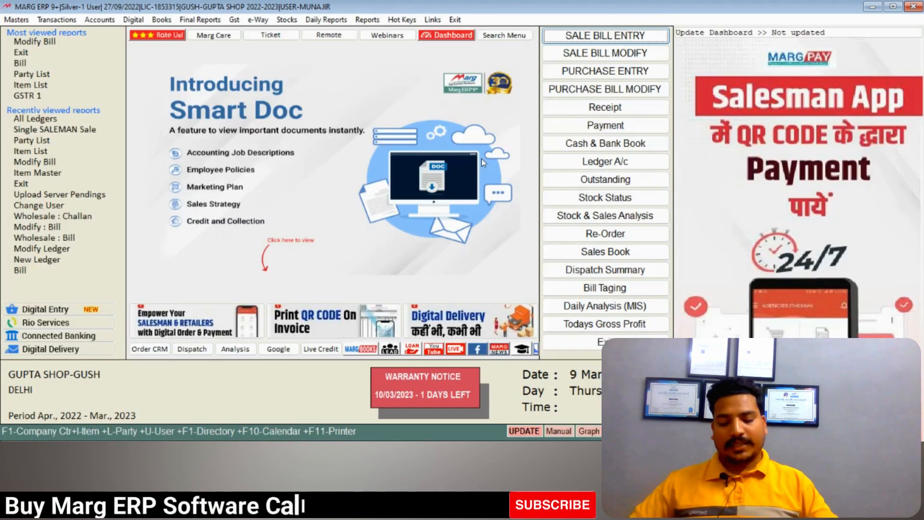
Look up the salesman's ledger again to check his accumulated commission balance.
key(ctrl+l)
text(RA)
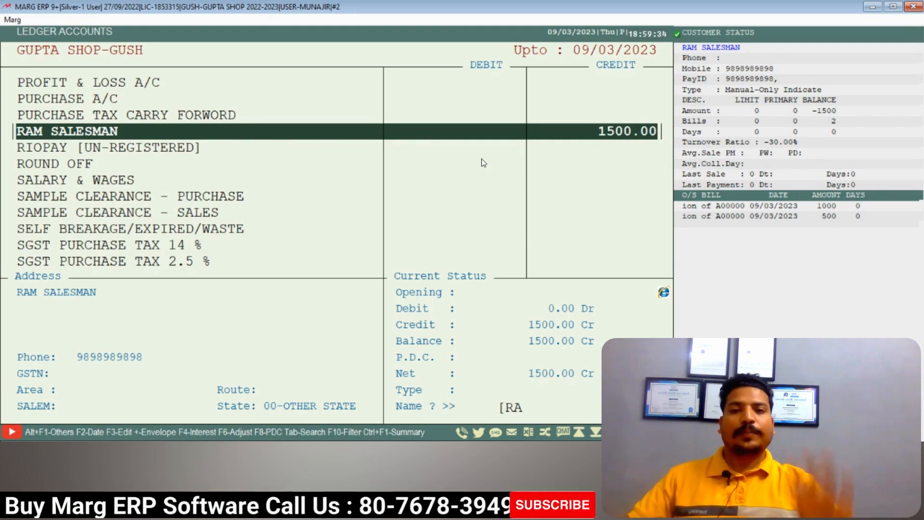
key(Escape)
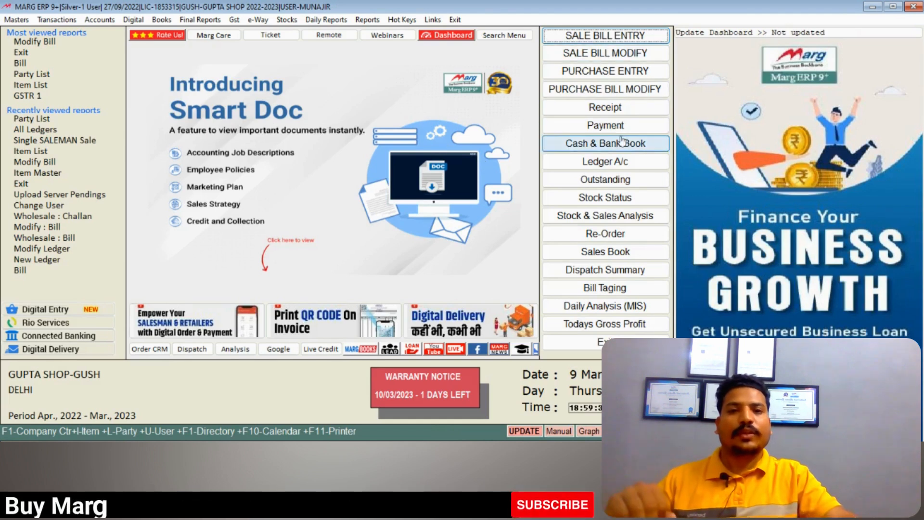
Start a payment voucher debiting the salesman's ledger 1000 and adjust it against his pending 1000.00 commission invoice.
click(608, 127)
key(Return)
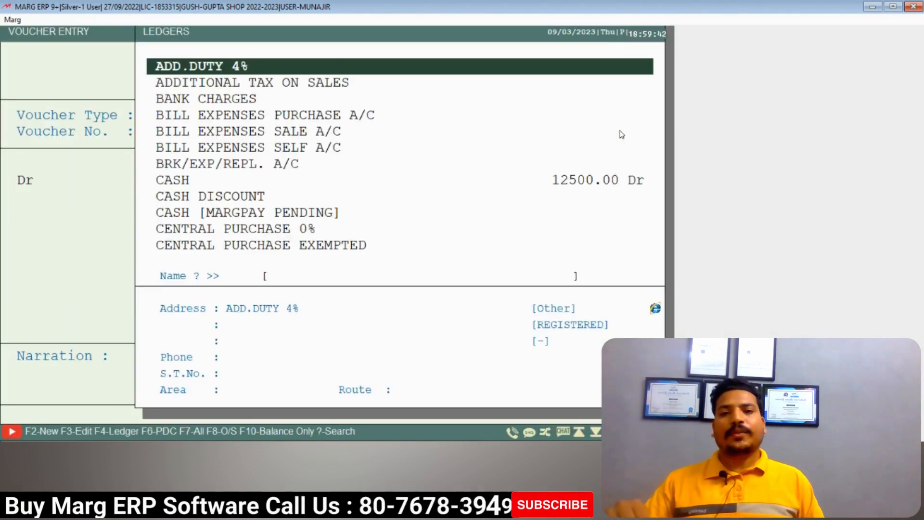
text(RA)
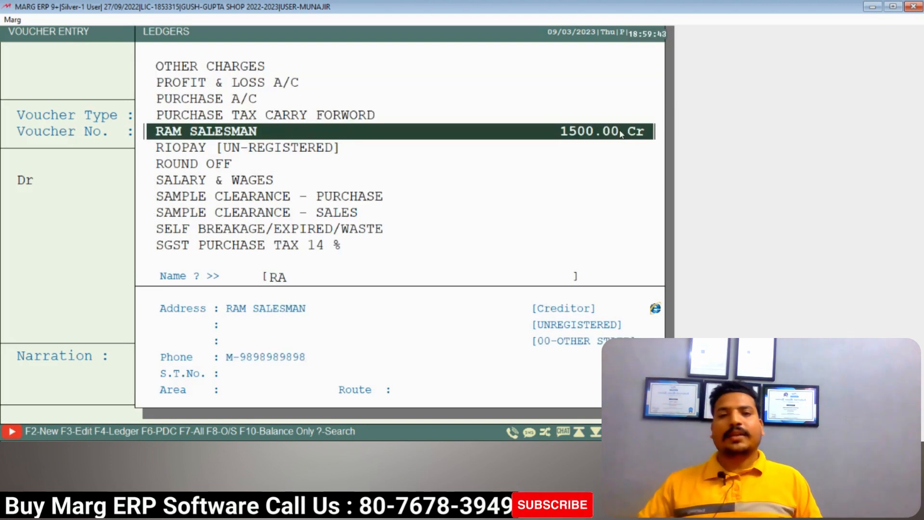
key(Return)
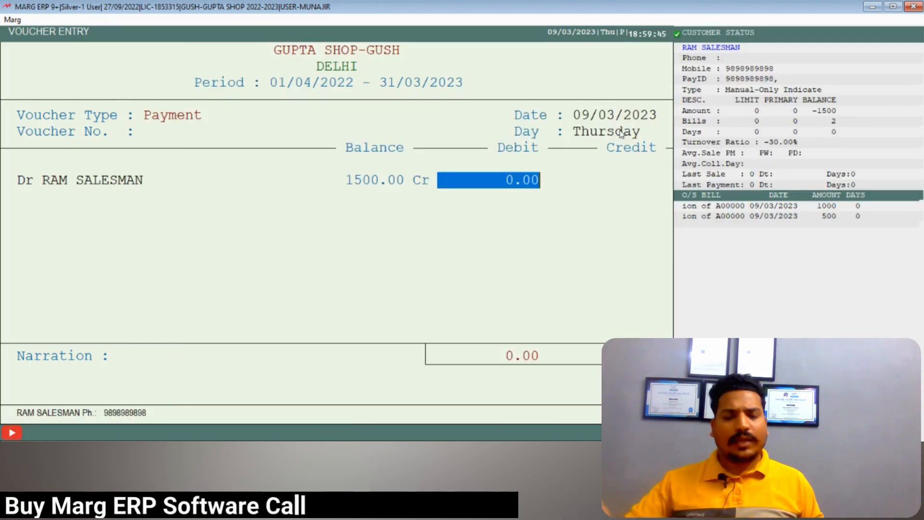
text(1000)
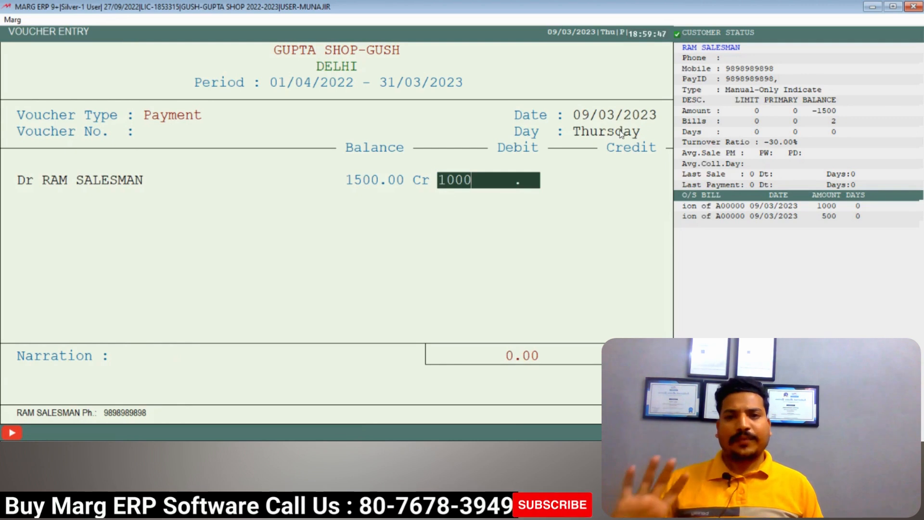
key(Return)
key(Return)
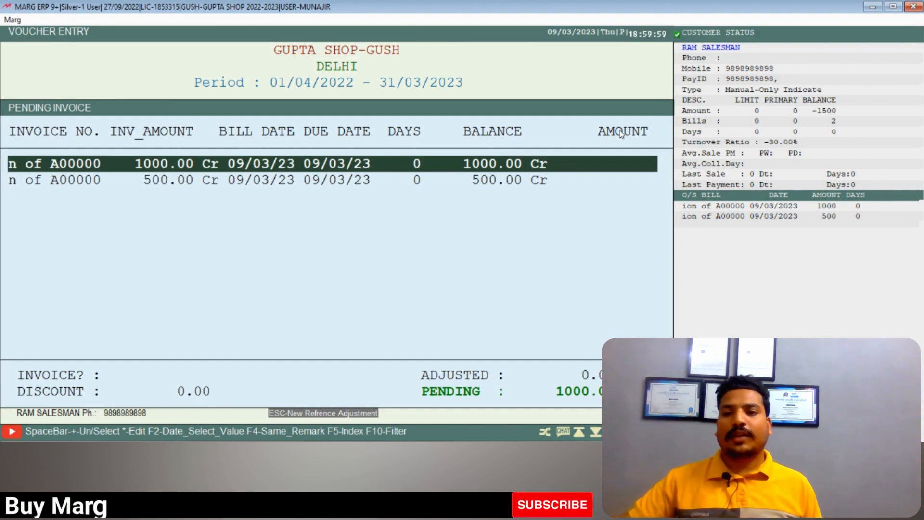
key(Return)
key(Return)
key(Return)
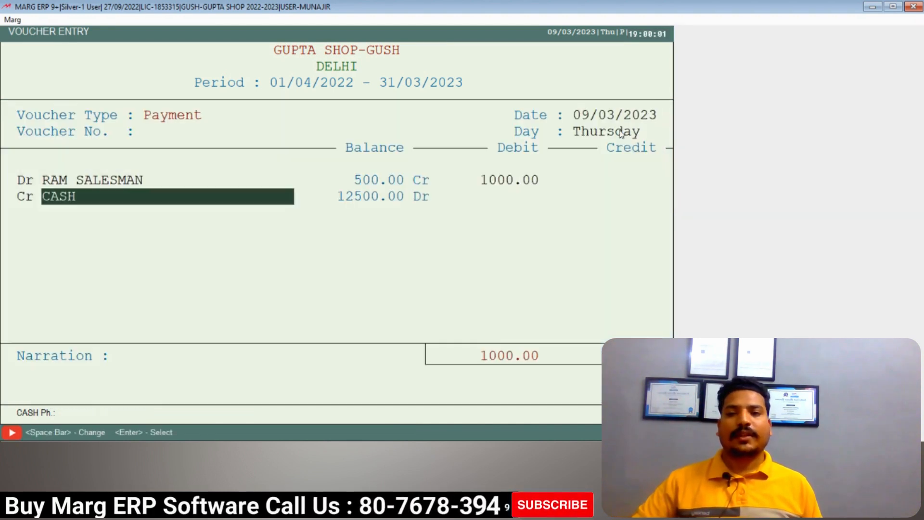
Credit the payment to CASH, use the suggested narration "Ag. Commission of A00000", and save the voucher.
key(Return)
key(Return)
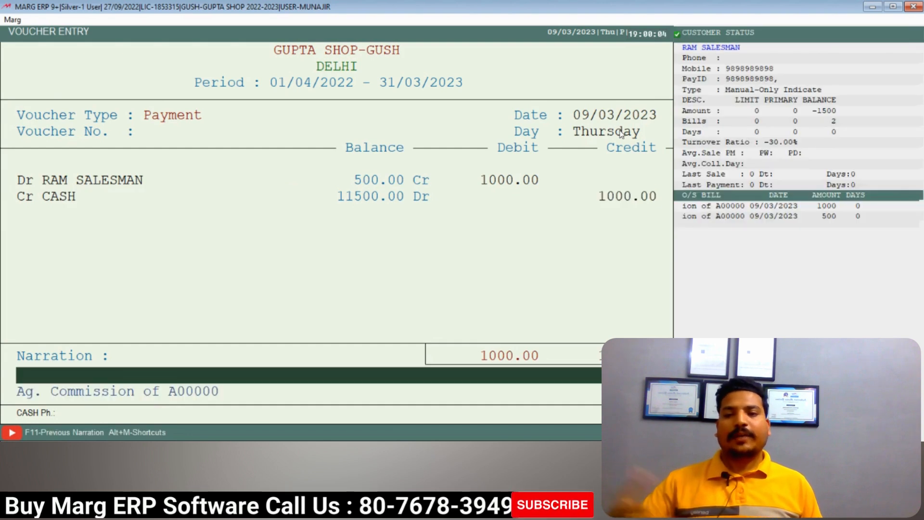
key(Down)
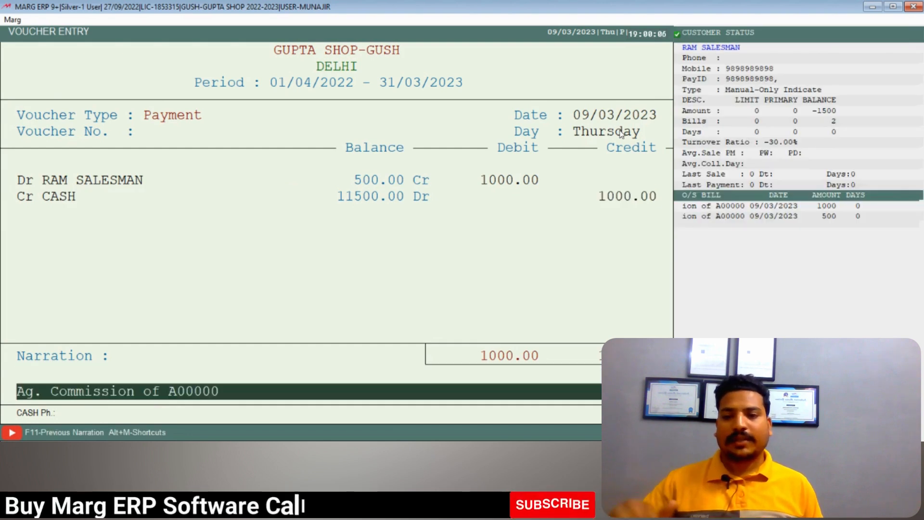
key(Return)
key(Return)
key(Escape)
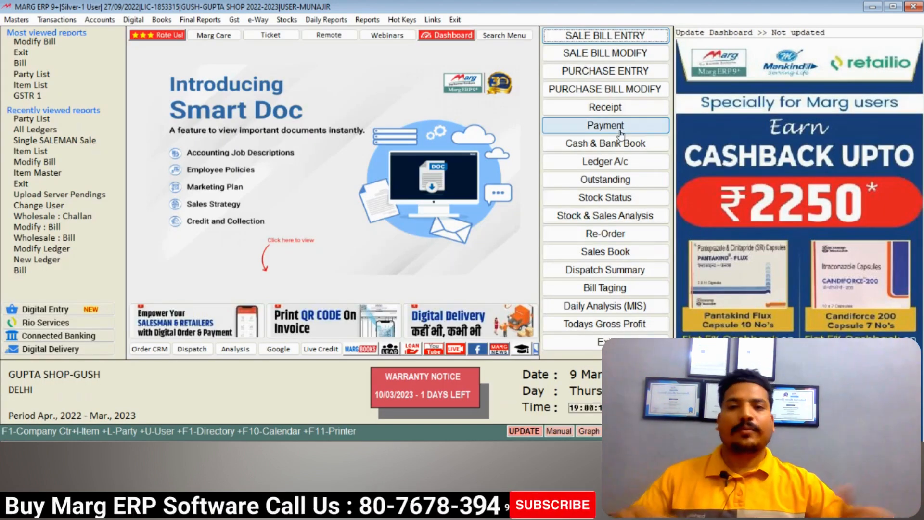
Look up the salesman's balance after the payment, then review the payment and commission entries in his ledger up to 09/03/2023.
key(ctrl+l)
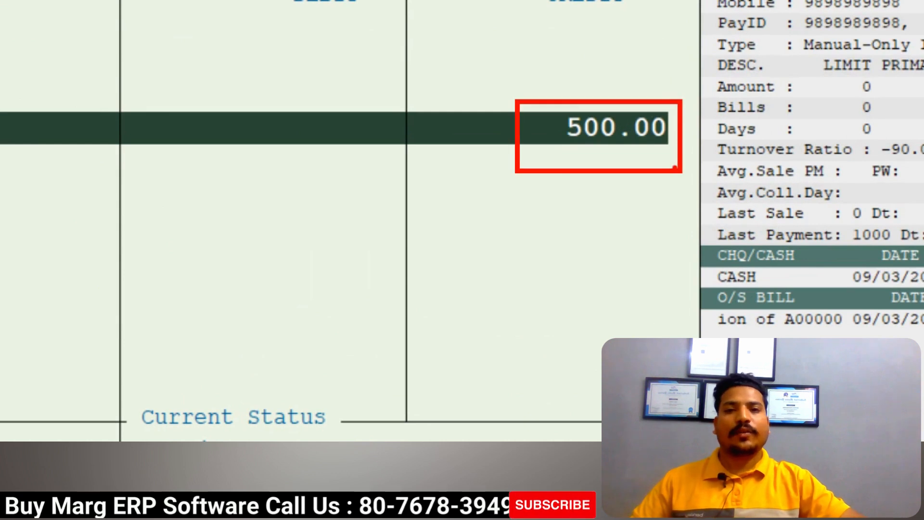
key(Down)
key(Up)
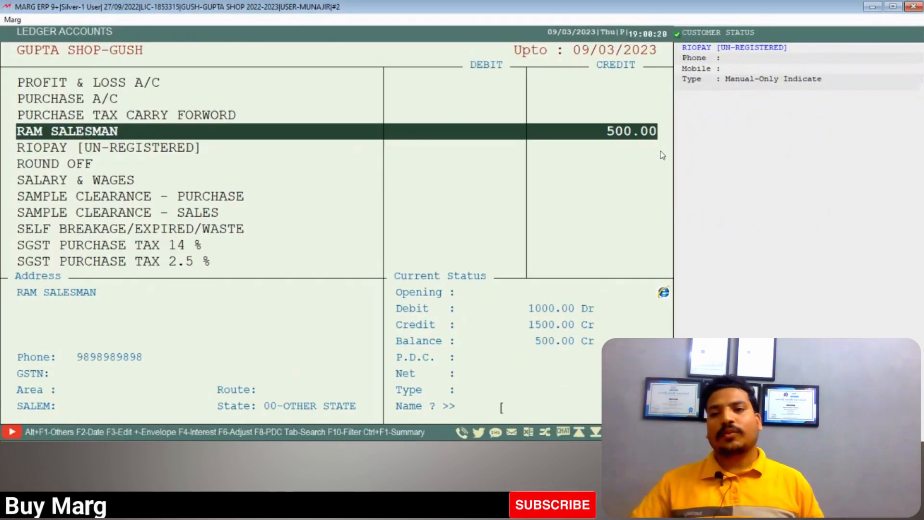
key(Return)
key(Return)
key(Return)
key(Return)
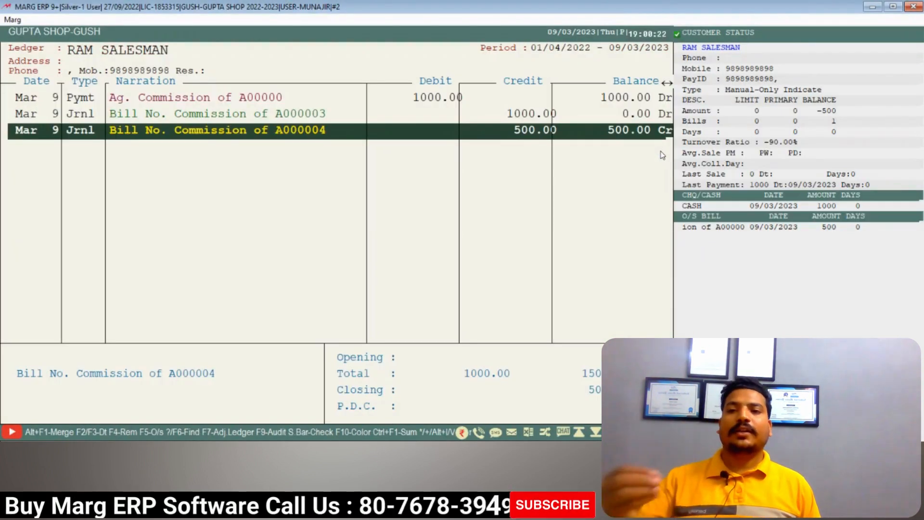
key(Up)
key(Up)
key(Down)
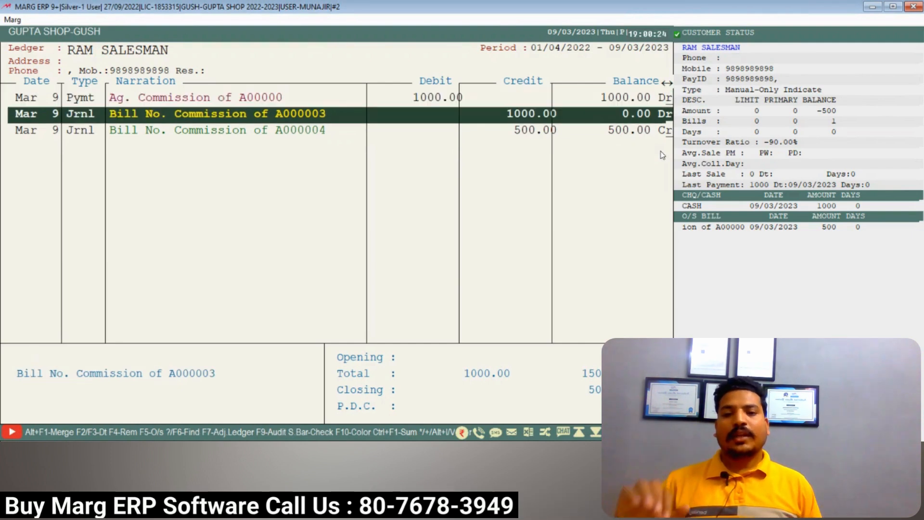
key(Down)
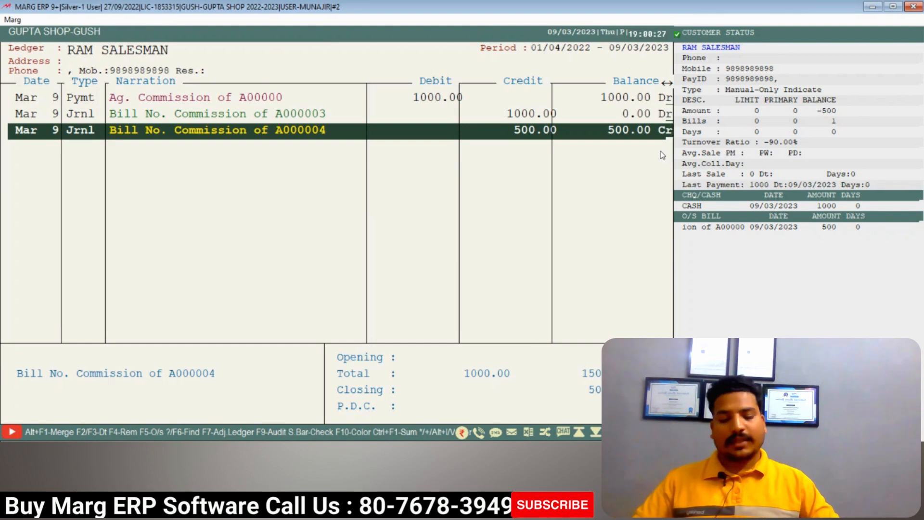
Examine the Full Page Ledger print options for the salesman's ledger, then leave the ledger without printing.
key(alt+p)
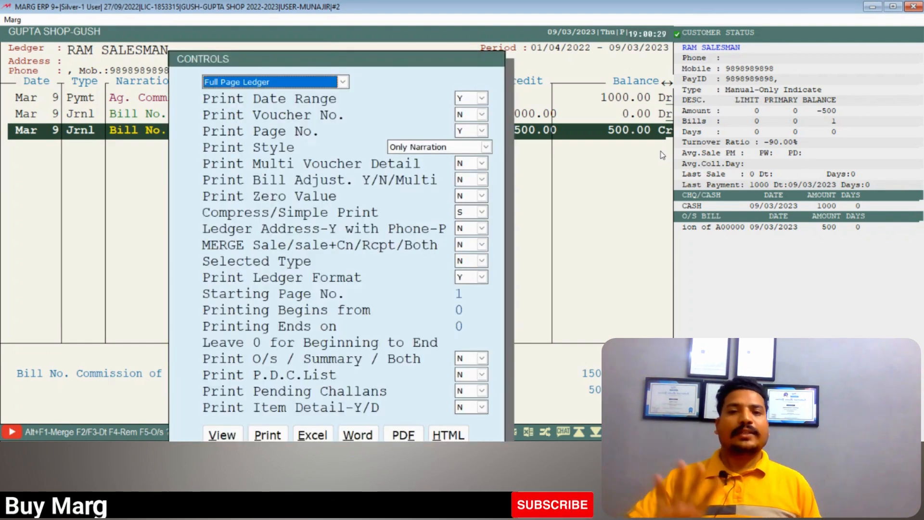
key(Return)
key(Return)
key(Return)
key(Return)
key(Return)
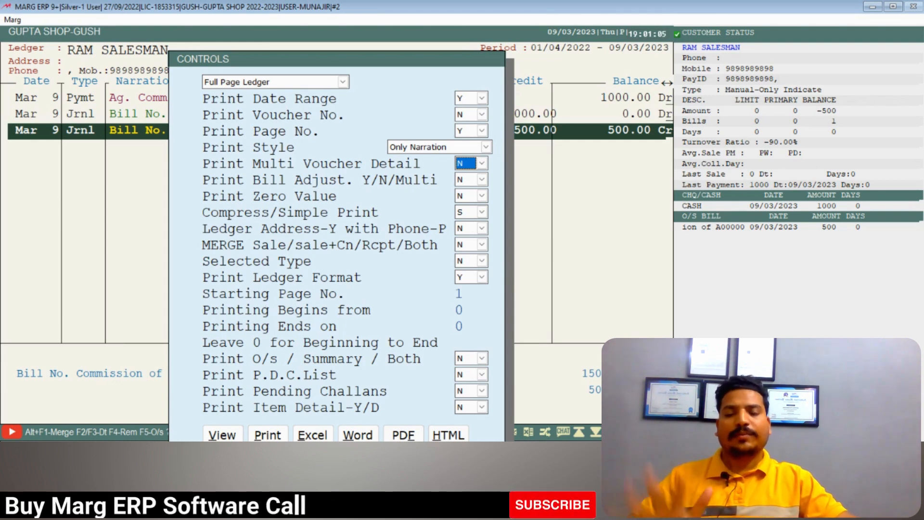
key(Escape)
key(Escape)
key(Escape)
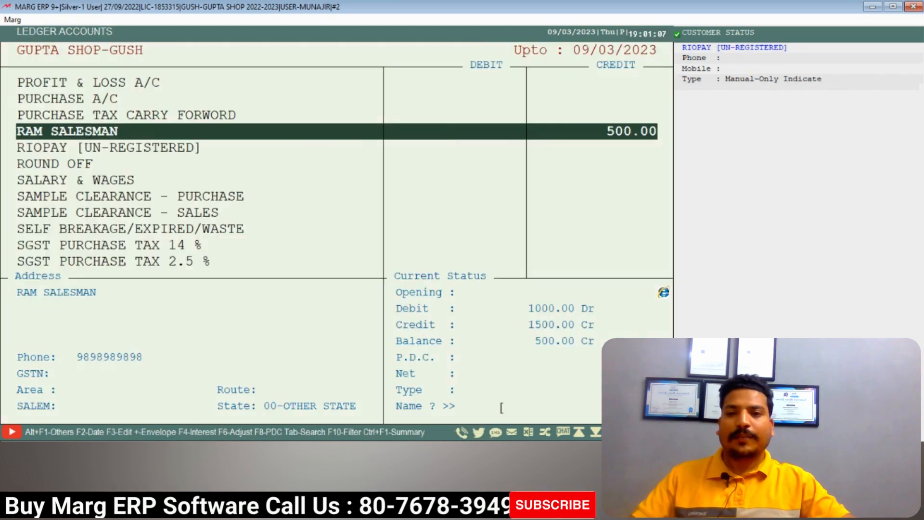
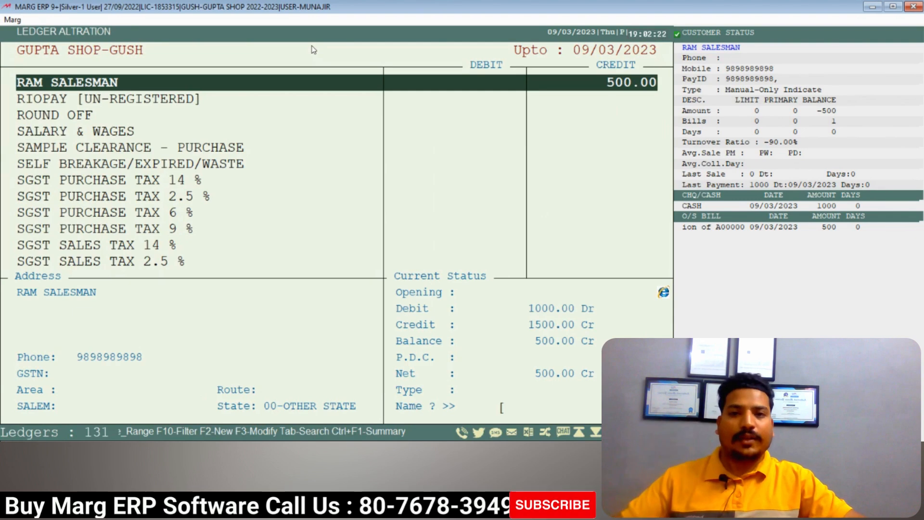
Open the field staff Item Incentive setup with the M.R. WISE INCENTIVE option.
key(Escape)
click(367, 20)
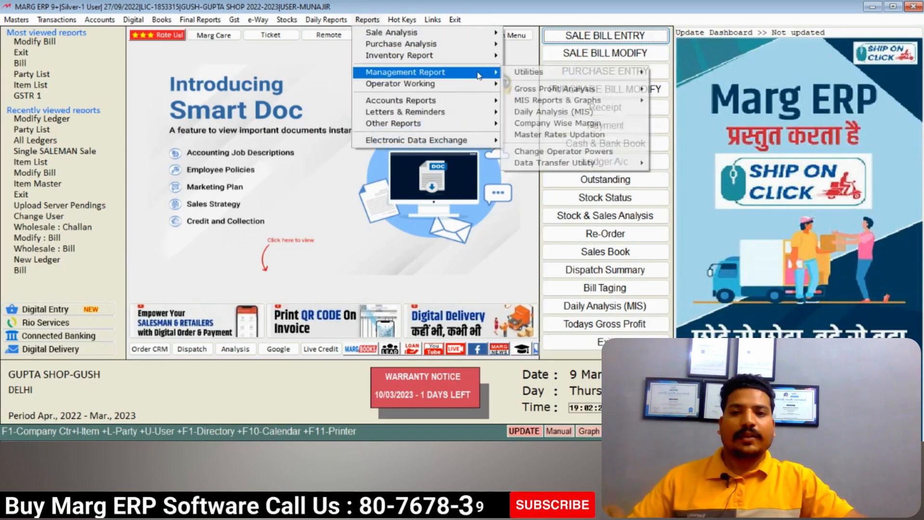
mouse_move(472, 44)
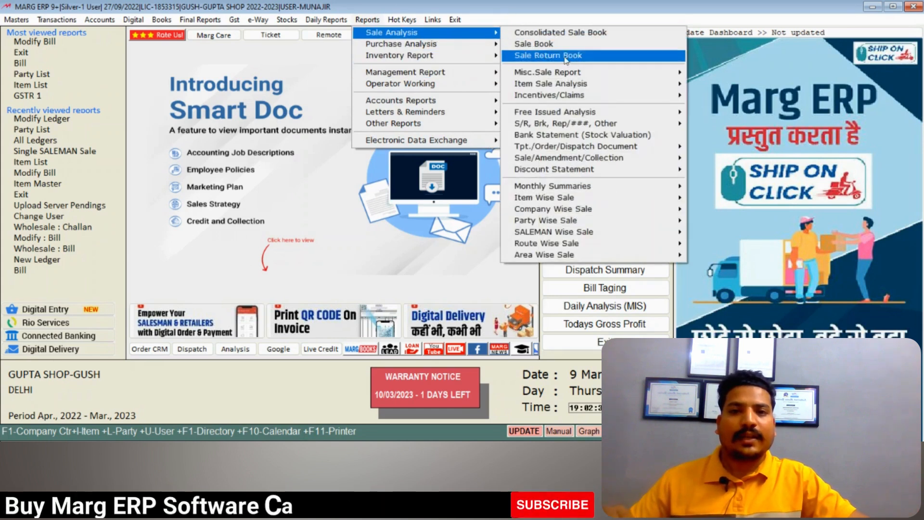
mouse_move(634, 73)
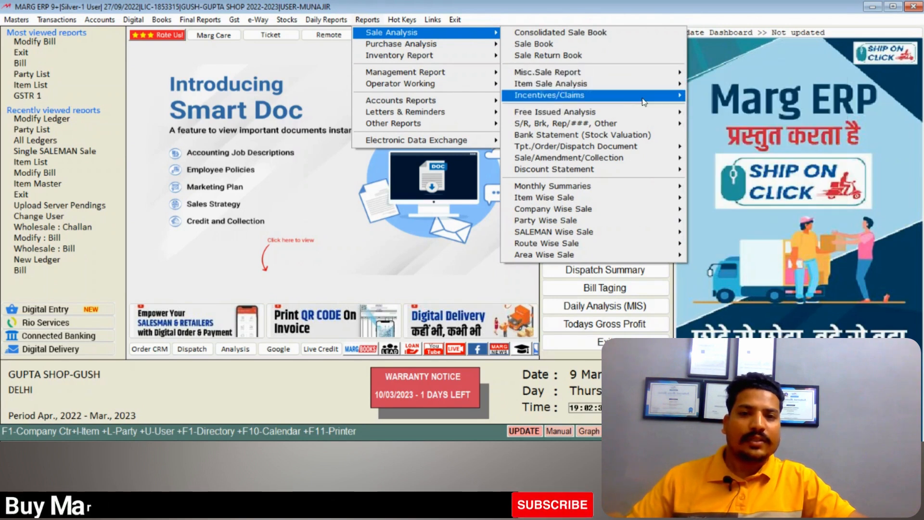
mouse_move(640, 96)
mouse_move(718, 105)
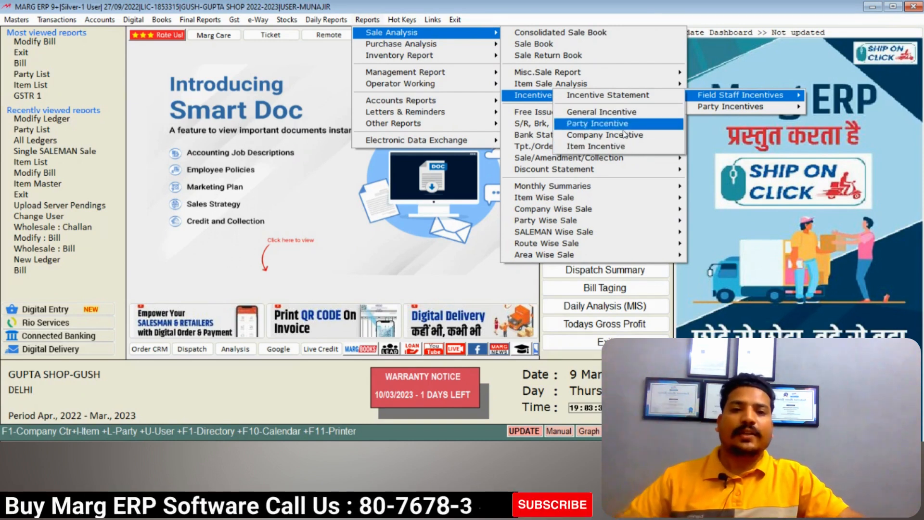
click(603, 146)
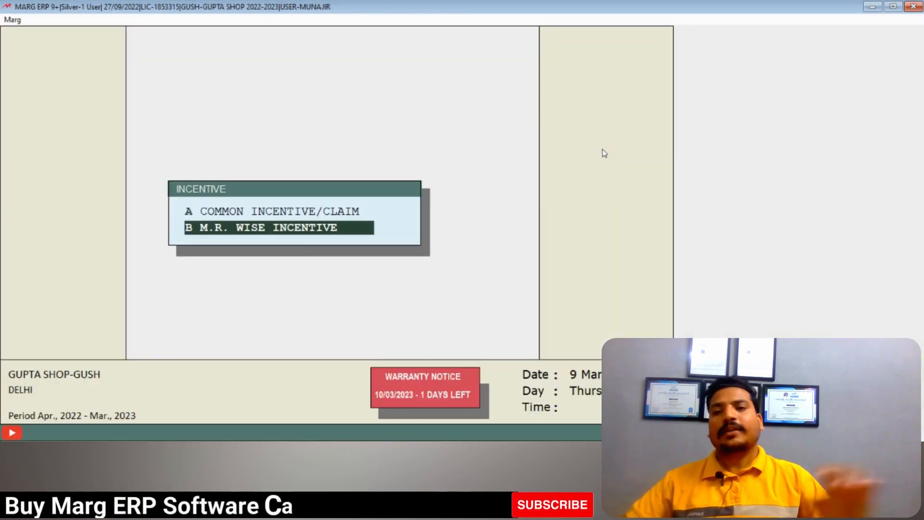
key(Down)
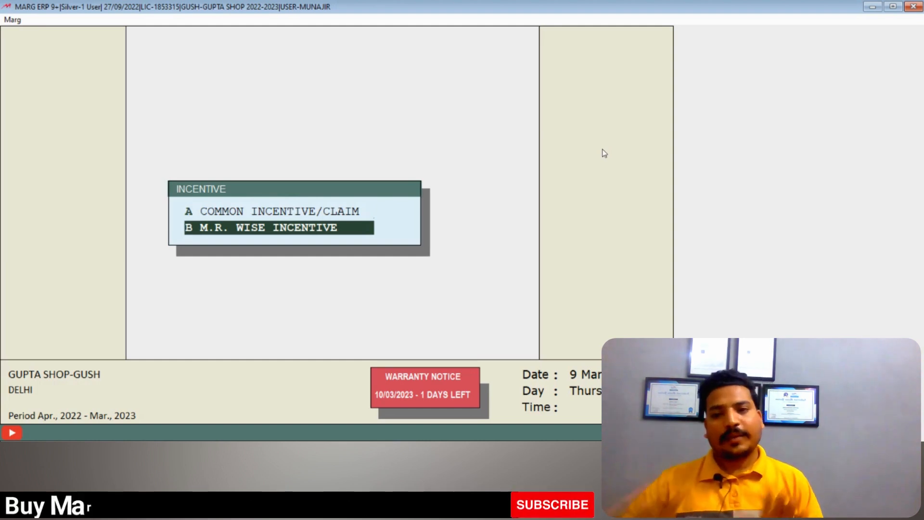
key(Return)
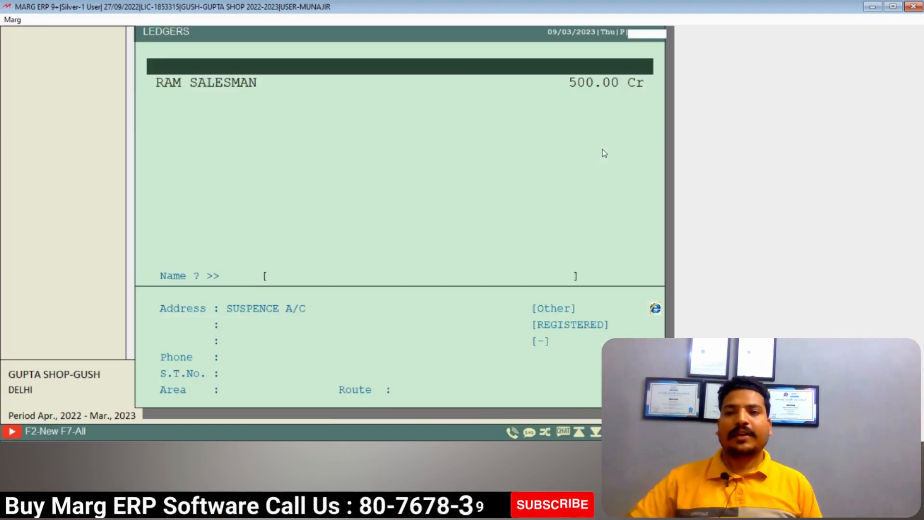
Choose the salesman and the company CP PLUS to list the items for his item-wise incentive.
key(Down)
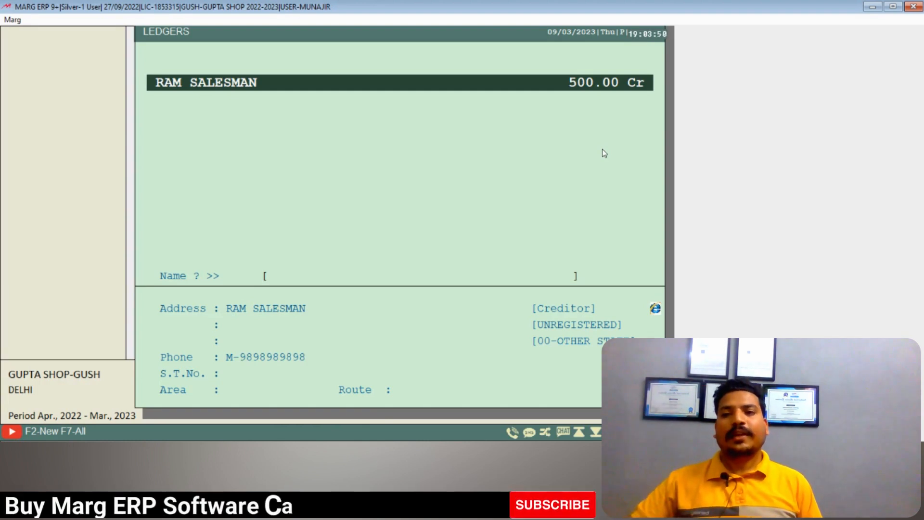
key(Return)
key(Down)
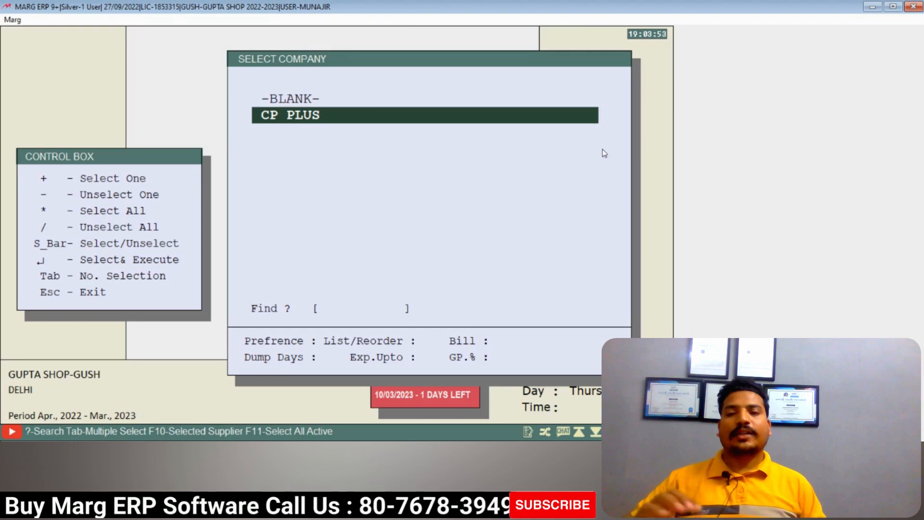
key(space)
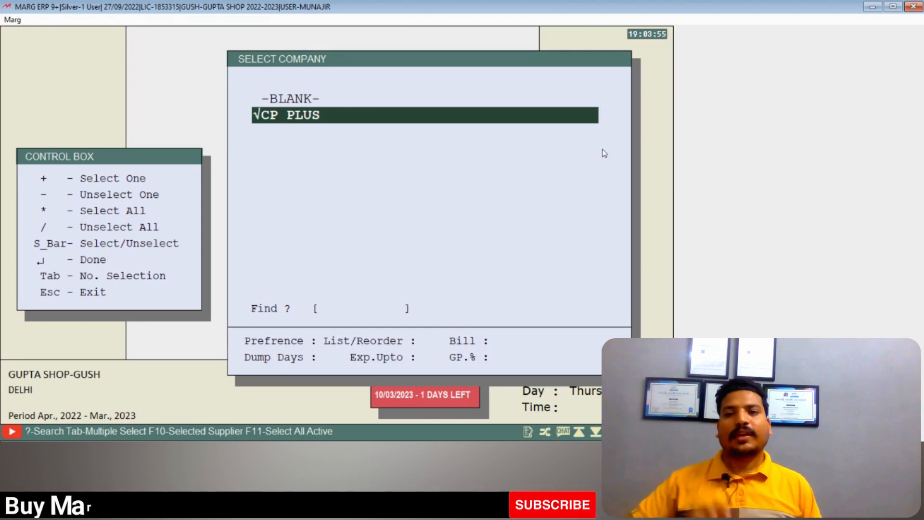
key(Return)
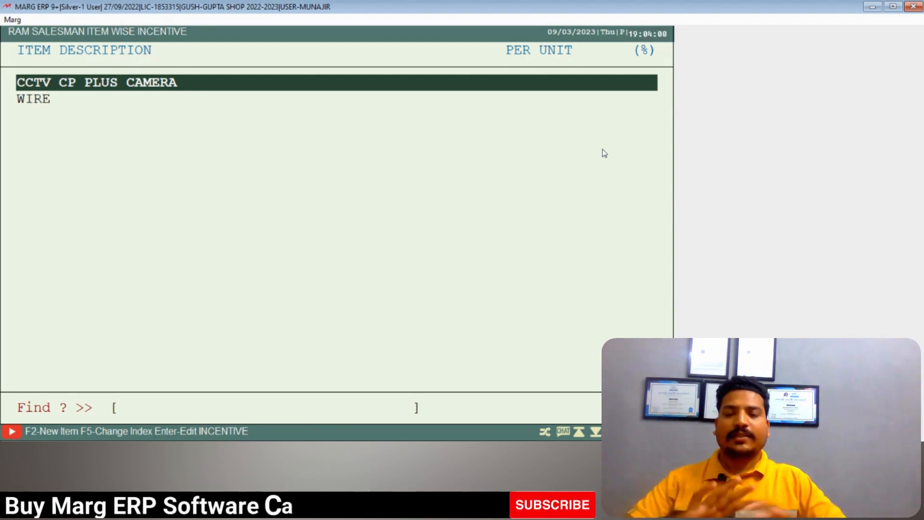
Set the salesman's incentive for the item WIRE to 15.00 percent.
key(Down)
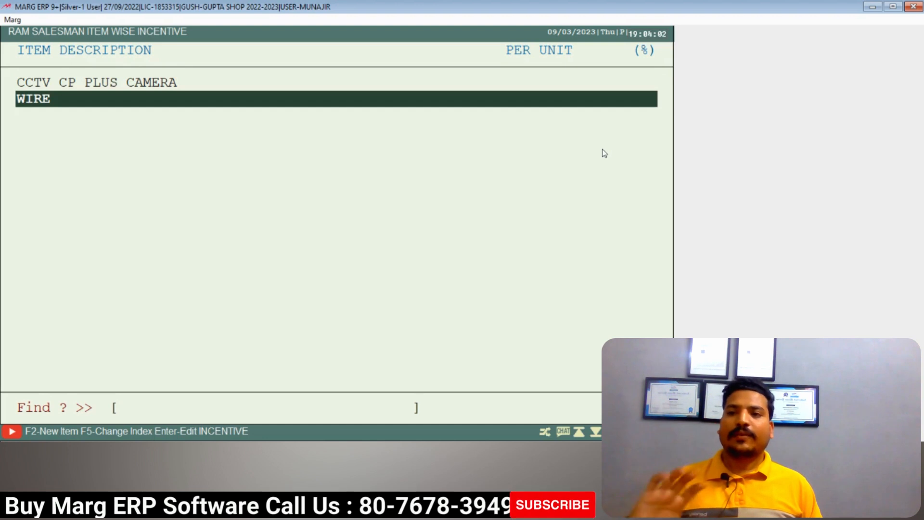
key(Up)
key(Down)
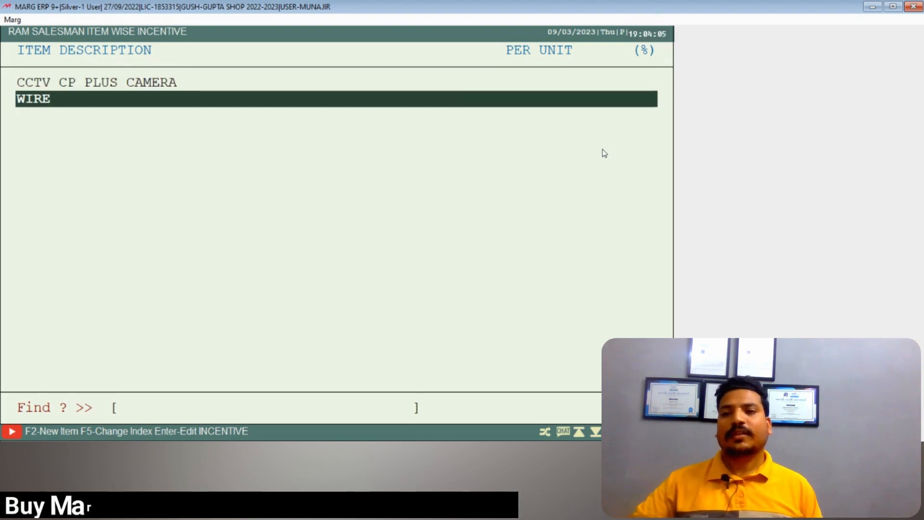
key(Return)
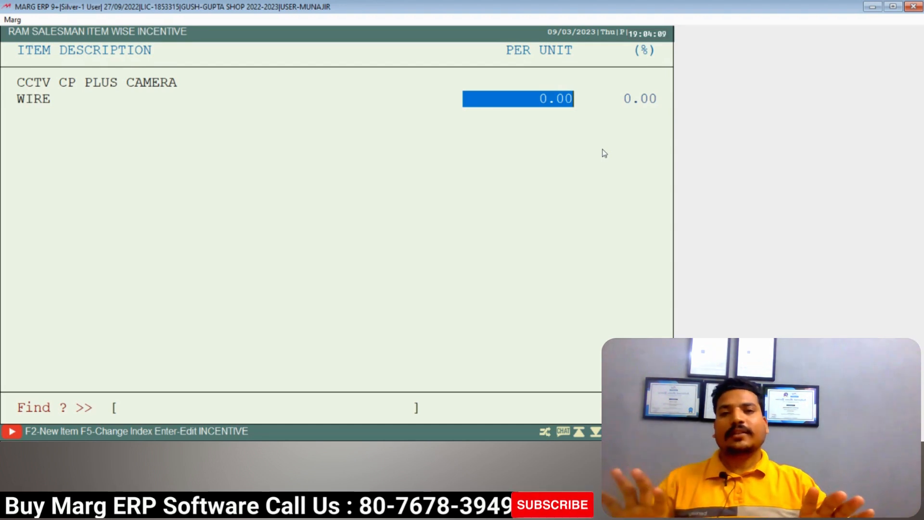
text(5 .)
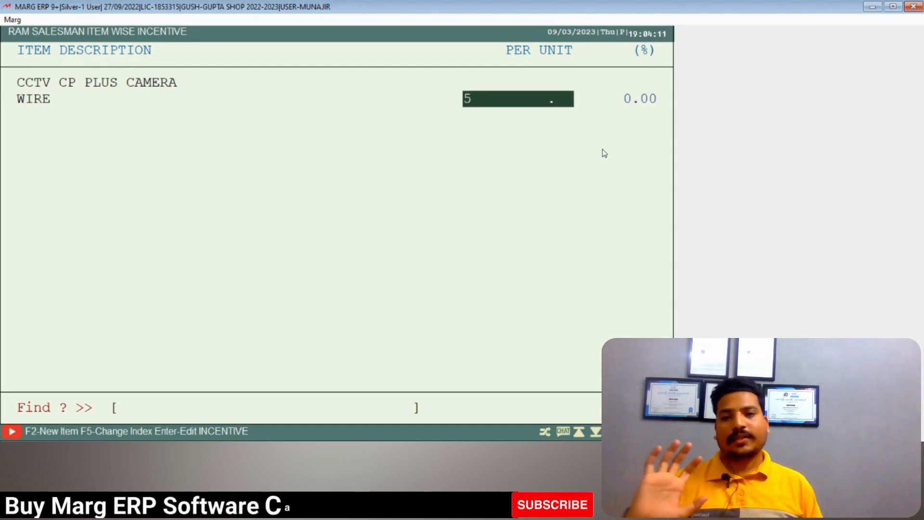
key(Return)
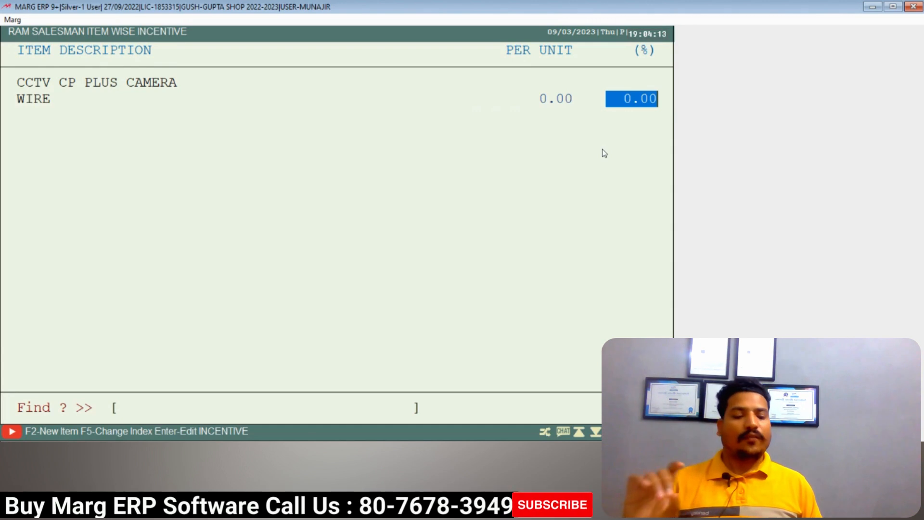
key(Return)
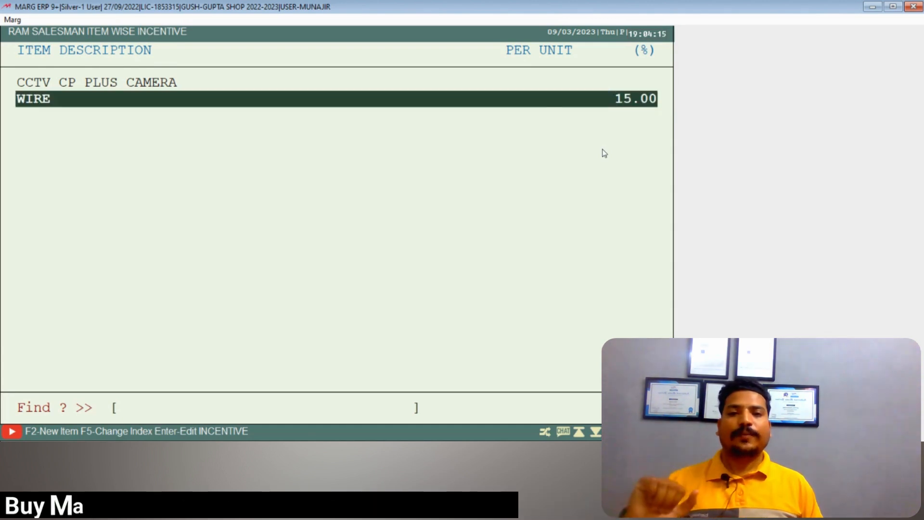
Leave the incentive setup and start a new sale bill for SHARMA TRADERS with the salesman assigned.
key(Escape)
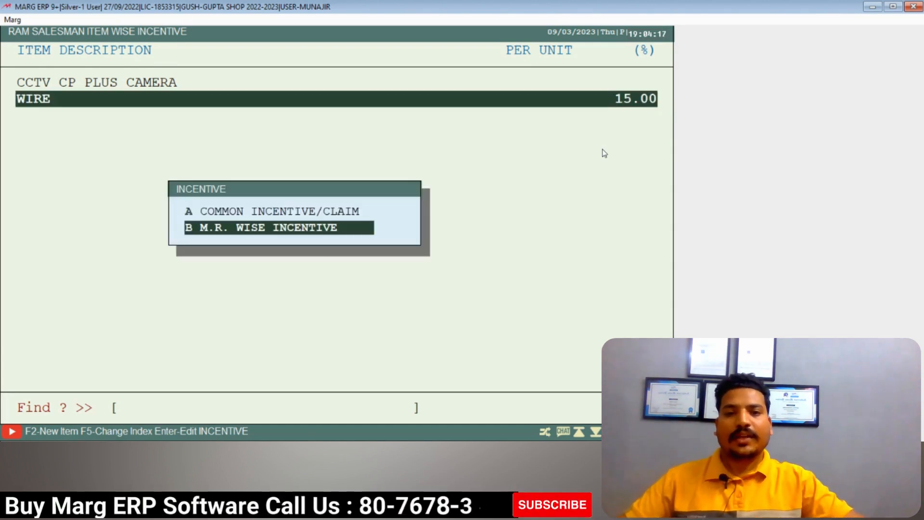
key(Escape)
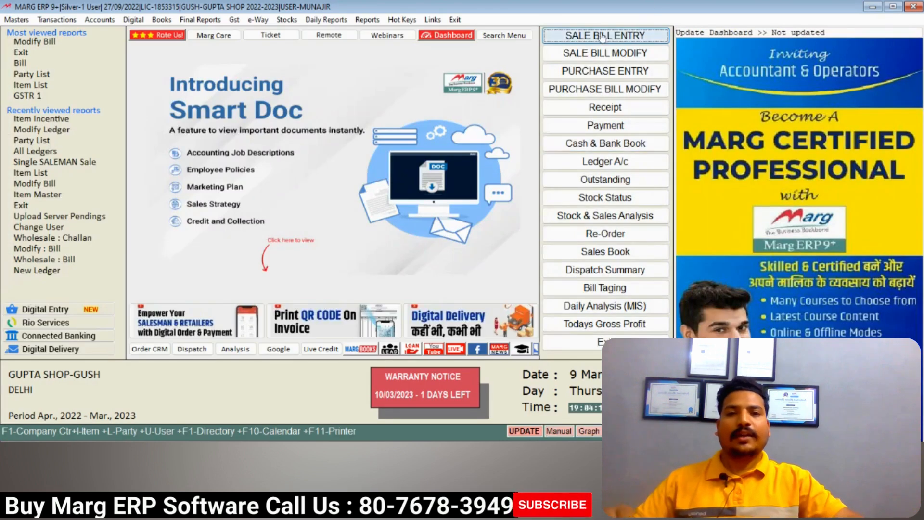
click(602, 36)
key(Return)
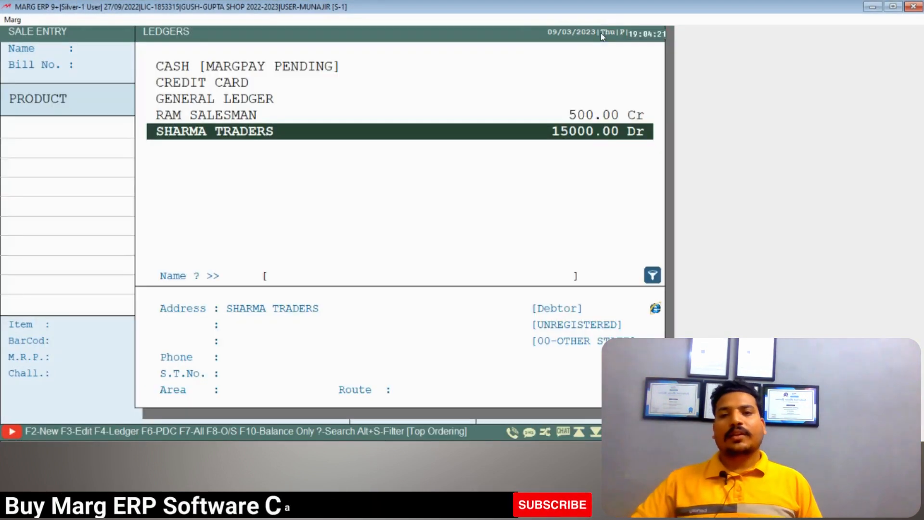
key(Return)
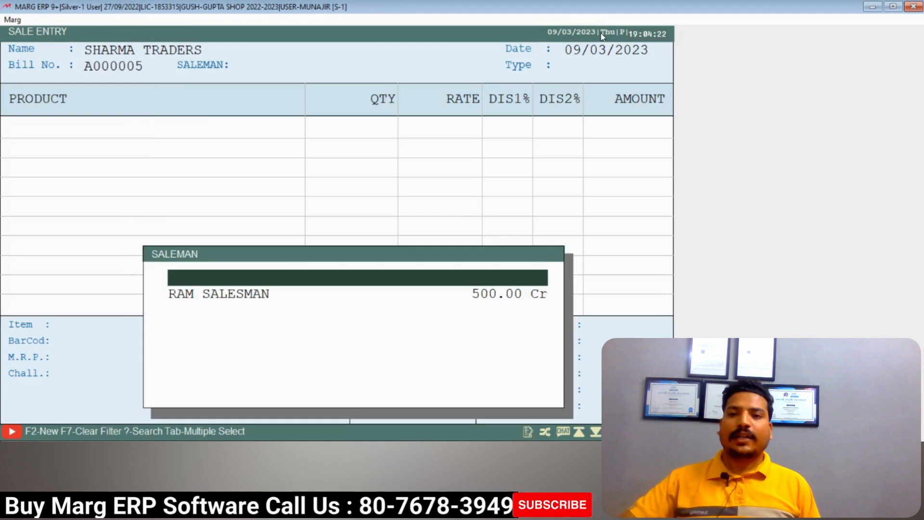
key(Return)
key(Return)
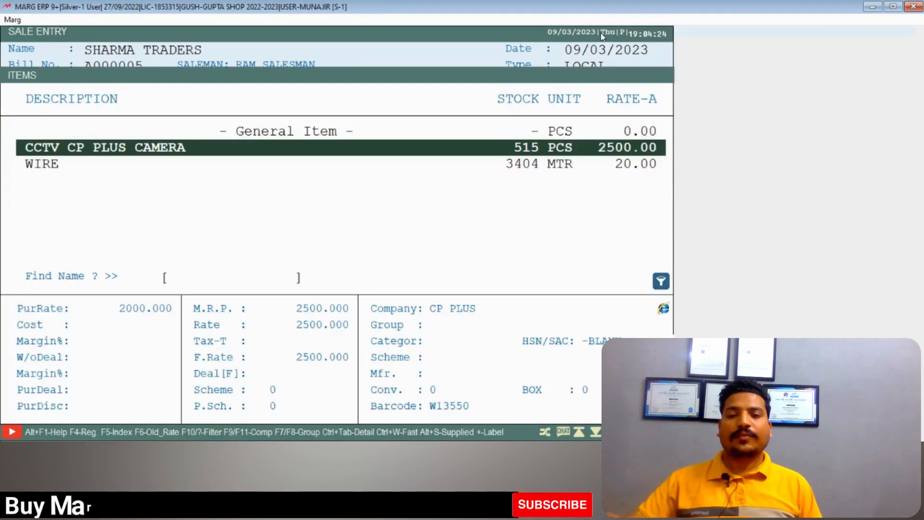
Add 4 CCTV CP PLUS CAMERA and 500 WIRE to the sale bill at their default rates.
key(Return)
text(4)
key(Return)
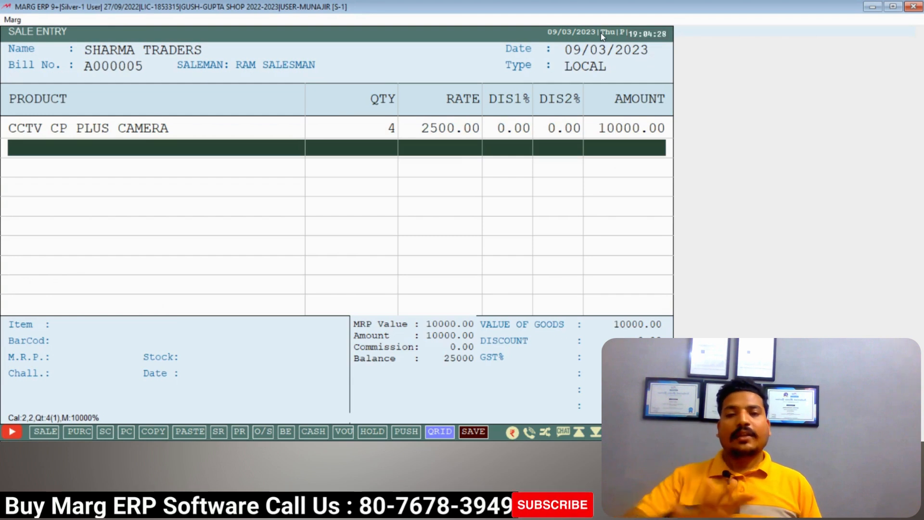
key(Return)
key(Down)
key(Return)
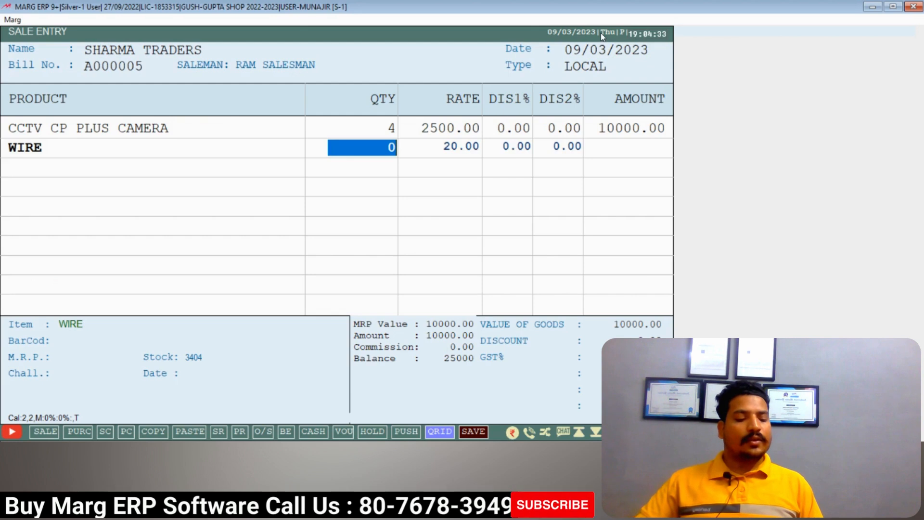
text(500)
key(Return)
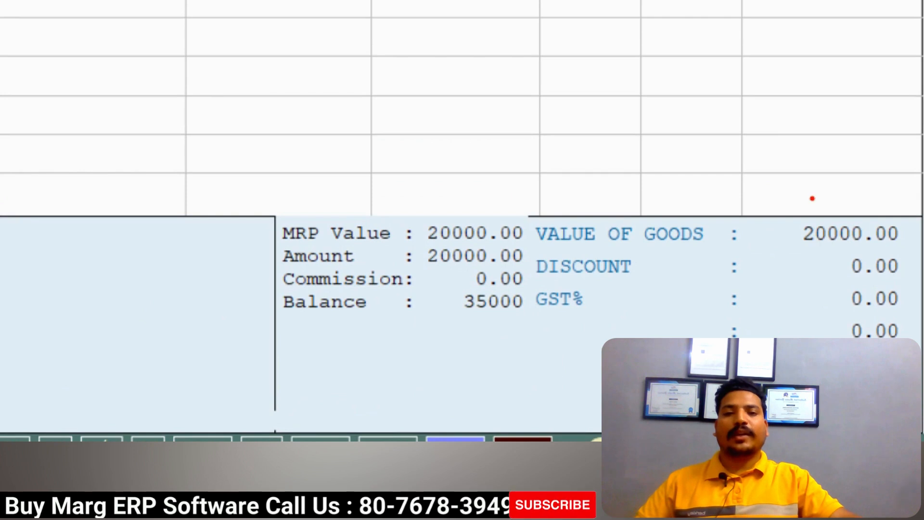
Review the bill's commission and goods value, then save the bill and leave sale entry.
mouse_move(773, 201)
mouse_down()
mouse_move(880, 273)
mouse_move(913, 243)
mouse_up()
drag(385, 194, 448, 222)
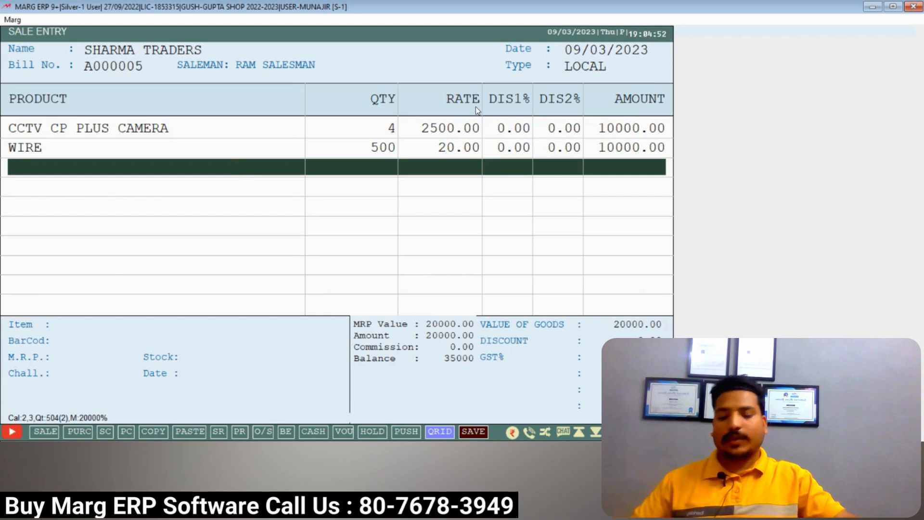
key(ctrl+w)
key(Escape)
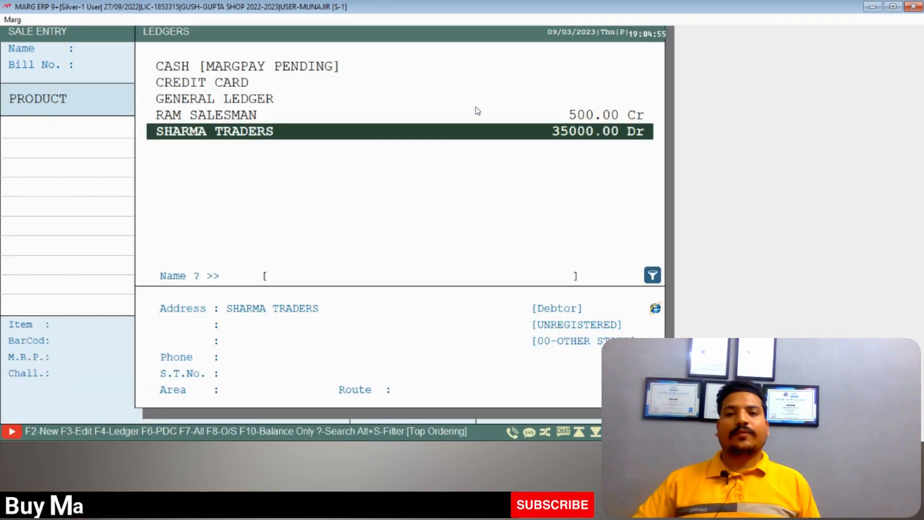
key(Escape)
key(Escape)
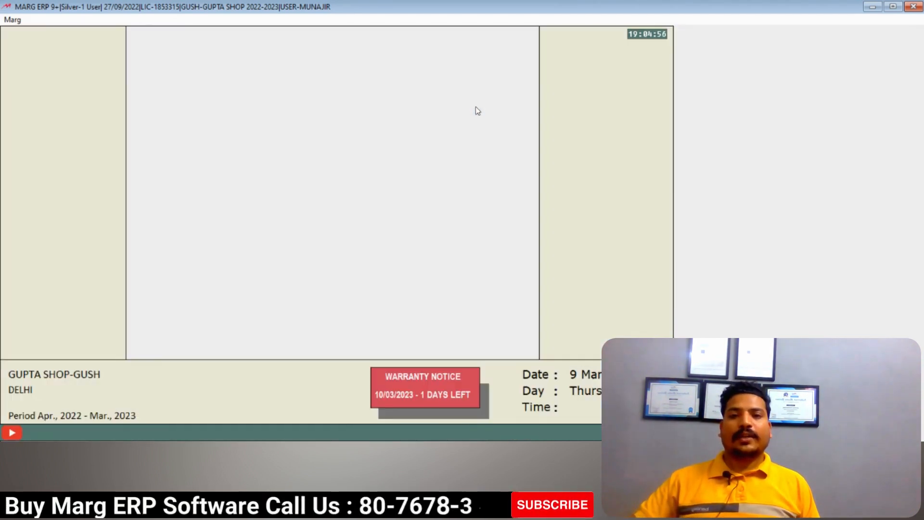
Check the salesman's ledger for commission entries from the new bill, then close the ledger.
key(ctrl+l)
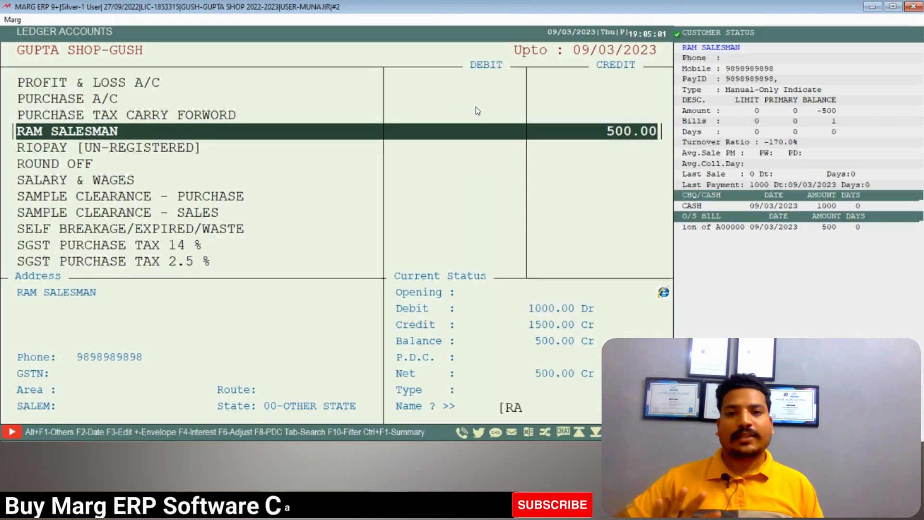
key(Return)
key(Return)
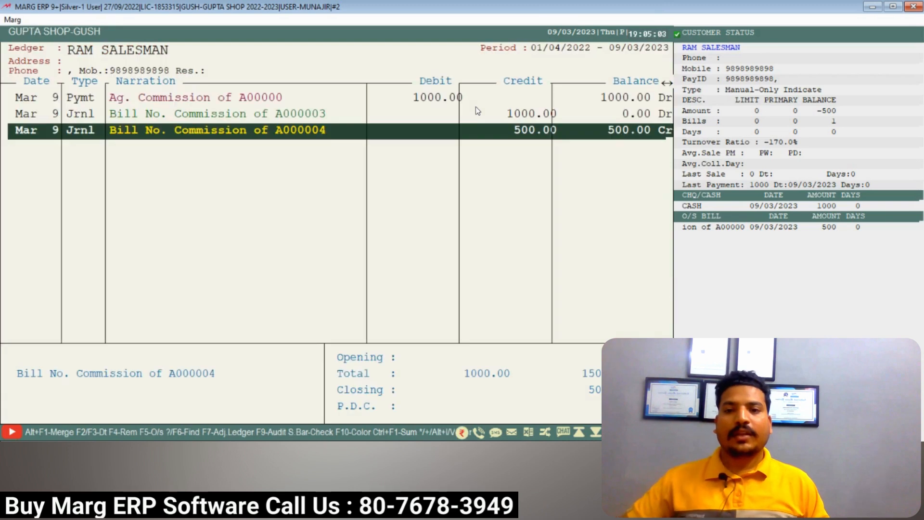
key(Escape)
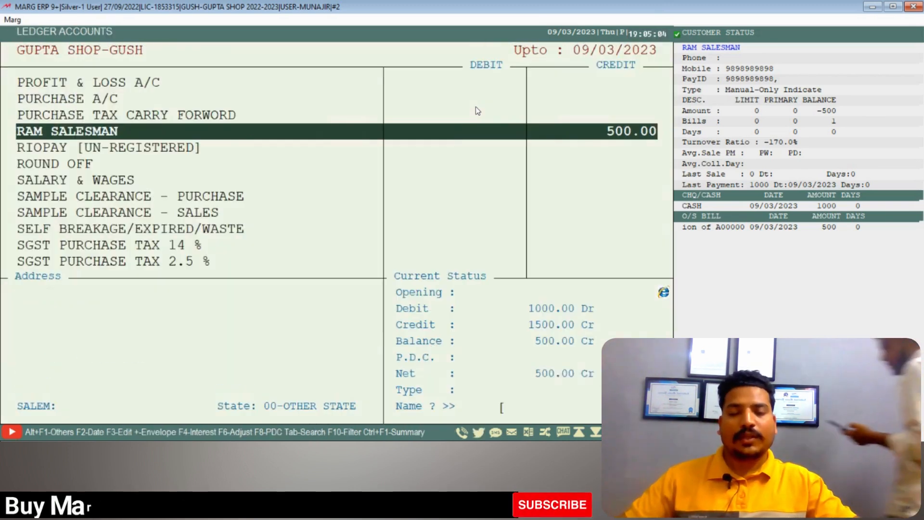
key(Escape)
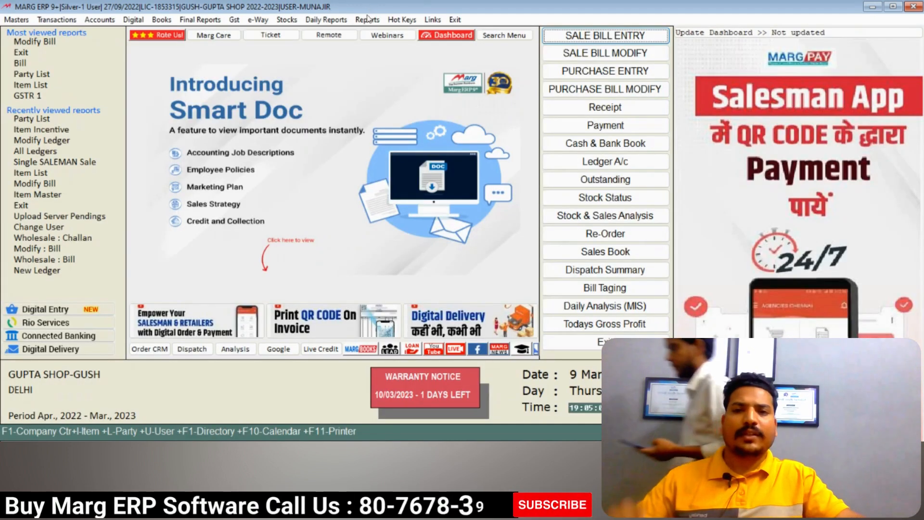
Open the Field Staff Incentives Incentive Statement under sale analysis for the salesman.
click(367, 20)
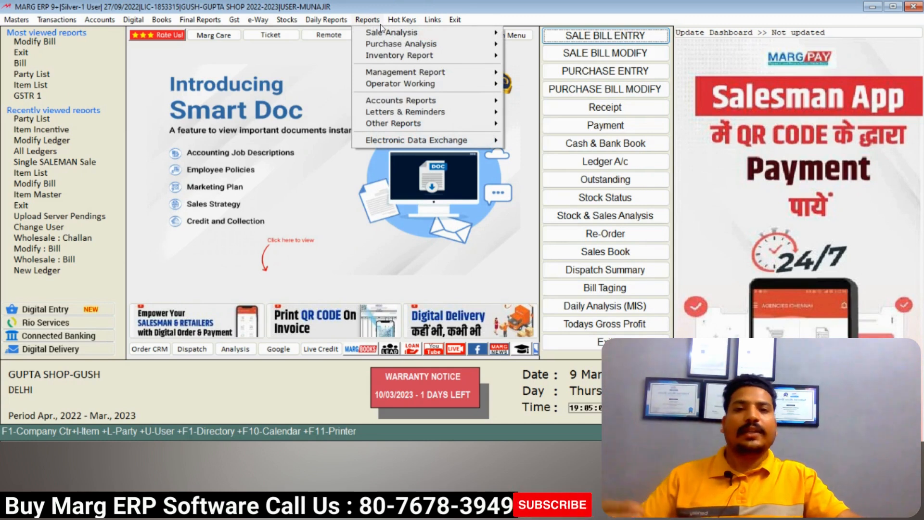
mouse_move(494, 42)
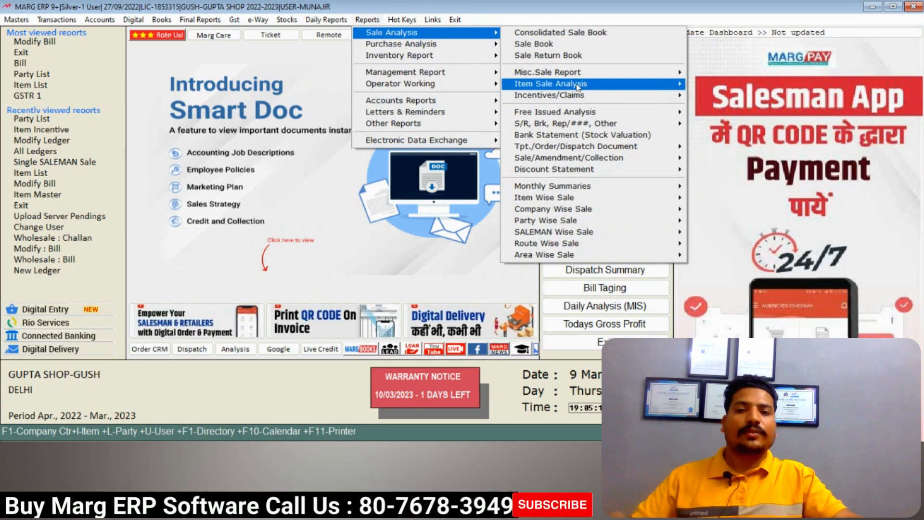
mouse_move(602, 85)
mouse_move(654, 96)
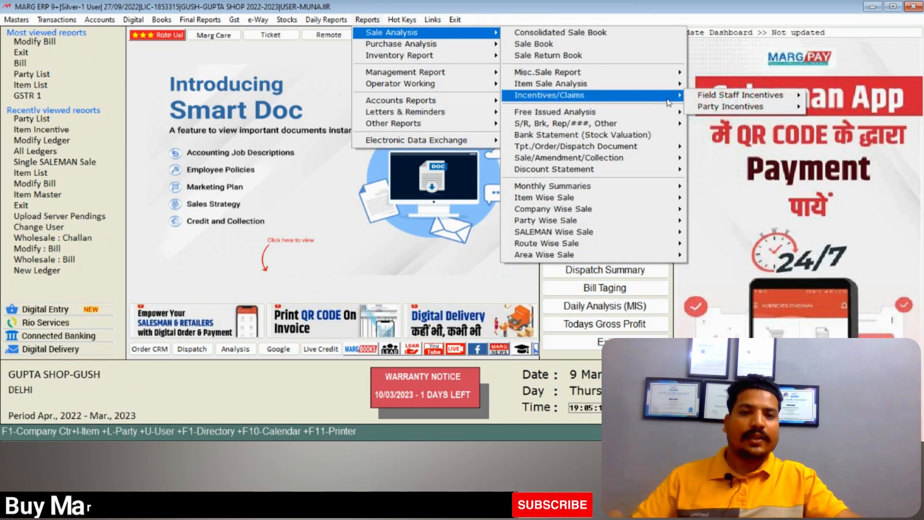
mouse_move(705, 99)
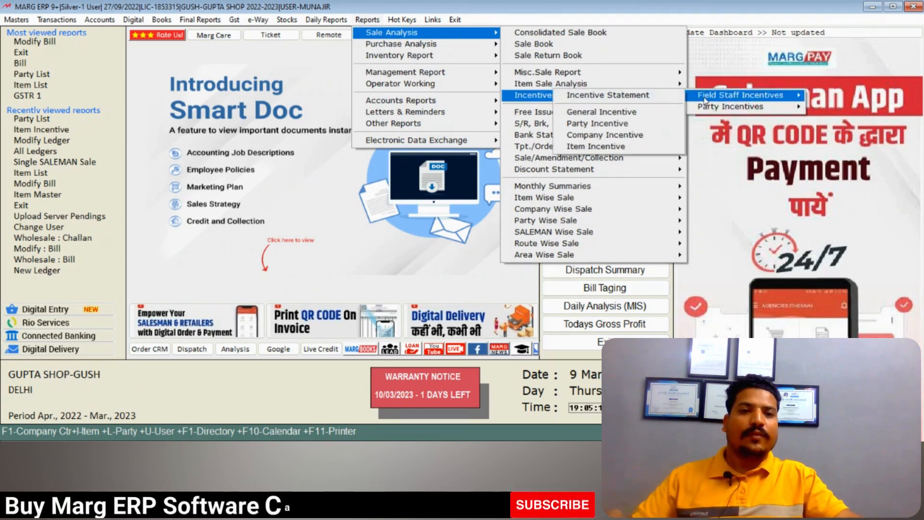
click(645, 103)
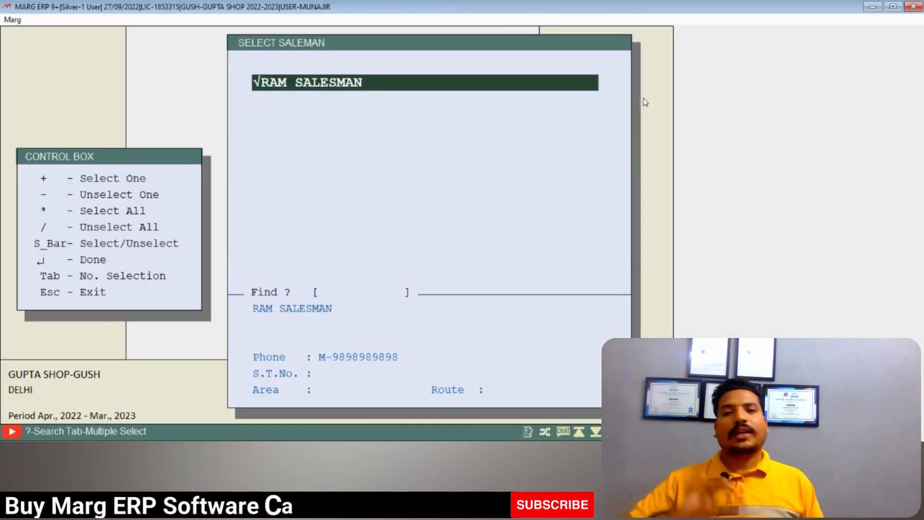
key(Return)
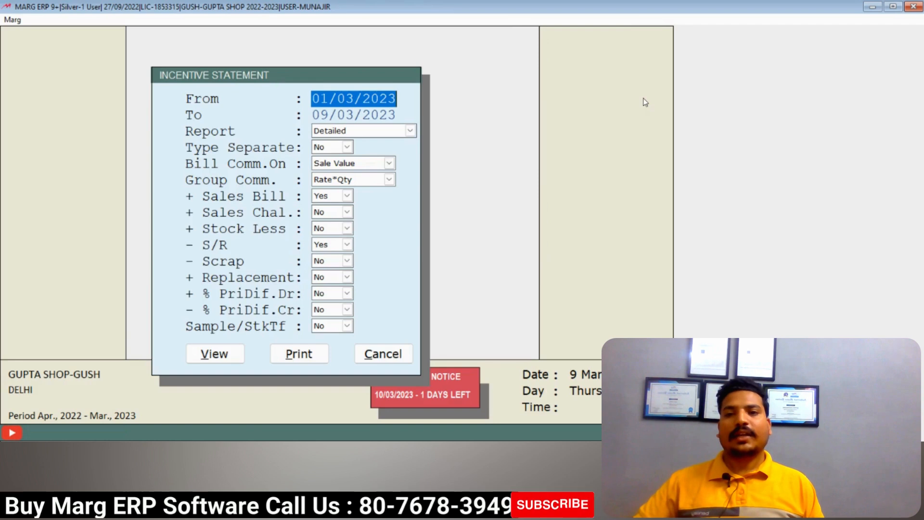
Generate the Detailed incentive statement from 01/03/2023 to 09/03/2023 with the default options and view it.
key(Return)
key(Return)
key(Return)
key(Return)
key(Return)
key(Return)
key(Return)
key(Return)
key(Return)
key(Return)
key(Return)
key(Return)
key(Return)
key(Return)
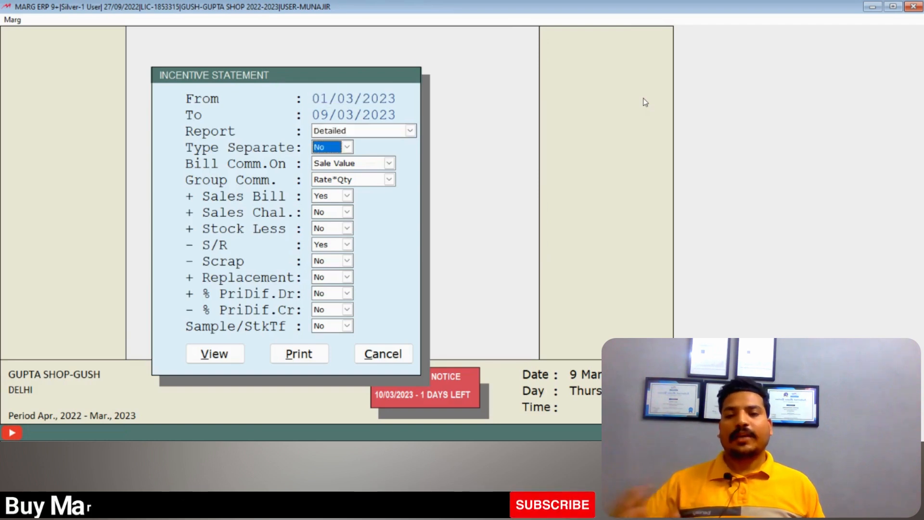
key(Return)
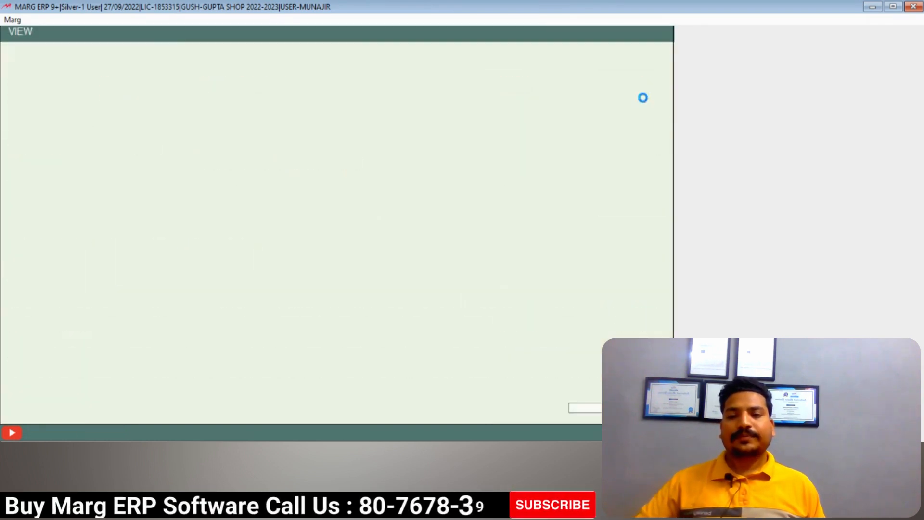
Examine the bill rows of the incentive statement across to the sale value, incentive amount and total columns.
key(Down)
key(Down)
key(Down)
key(Down)
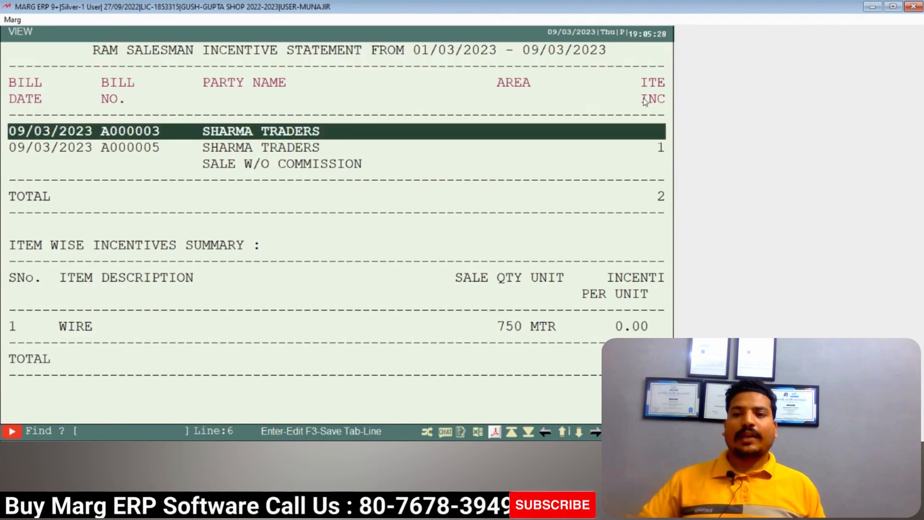
key(Right)
key(Right)
key(Right)
key(Right)
key(Right)
key(Right)
key(Right)
key(Right)
key(Right)
key(Right)
key(Left)
key(Left)
key(Left)
key(Left)
key(Left)
key(Left)
key(Left)
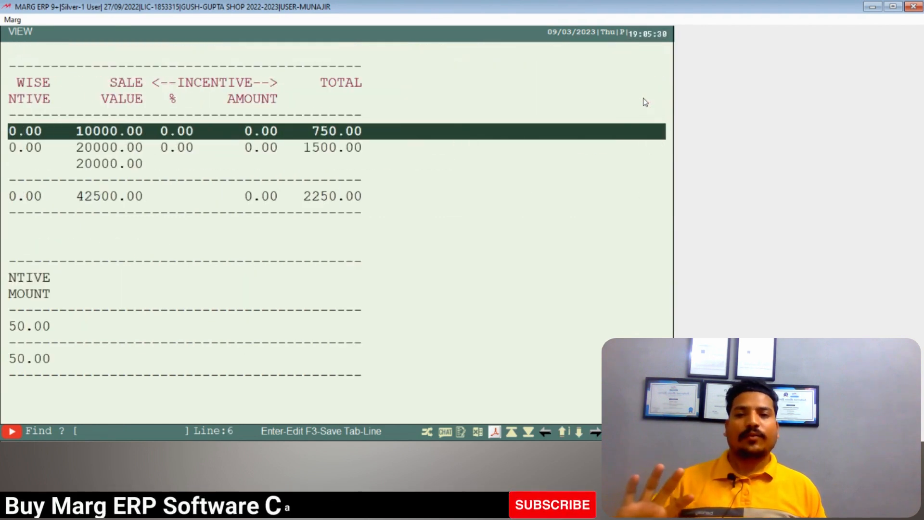
key(Left)
key(Left)
key(Left)
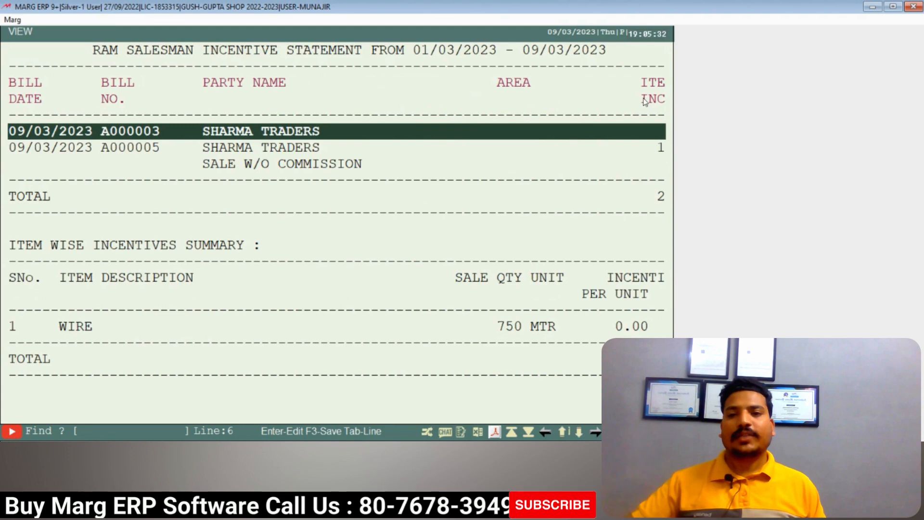
Examine the item wise incentives summary below the bill rows, including the WIRE entry.
key(Down)
key(Down)
key(Down)
key(Down)
key(Down)
key(Down)
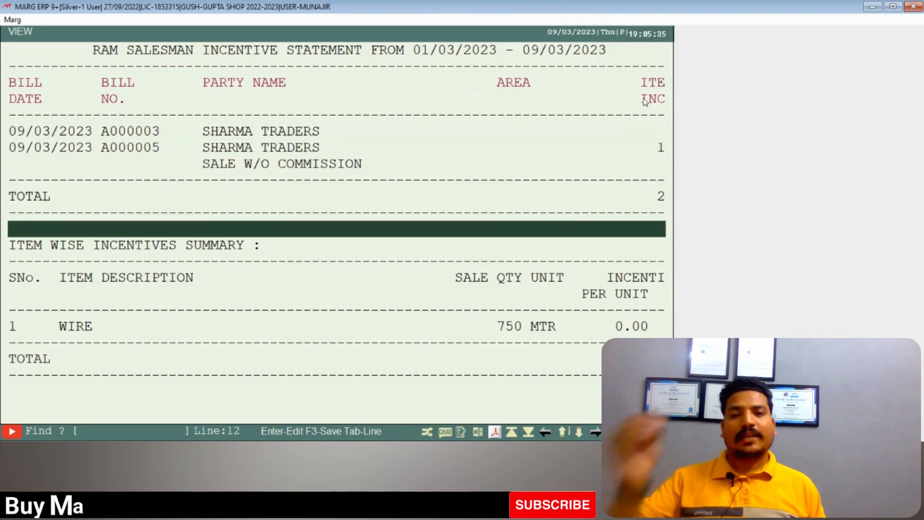
key(Down)
key(Down)
key(Down)
key(Down)
key(Down)
key(Down)
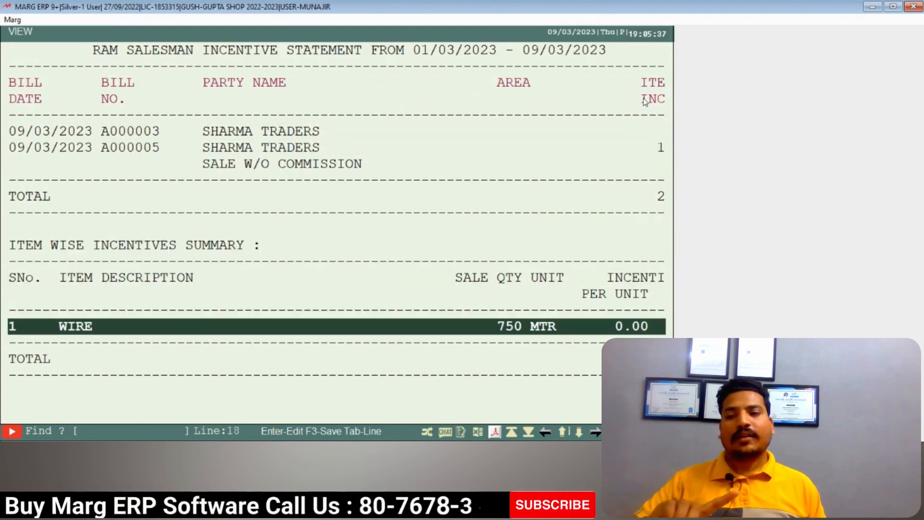
key(Up)
key(Up)
key(Up)
key(Up)
key(Up)
key(Up)
key(Up)
key(Up)
key(Up)
key(Up)
key(Up)
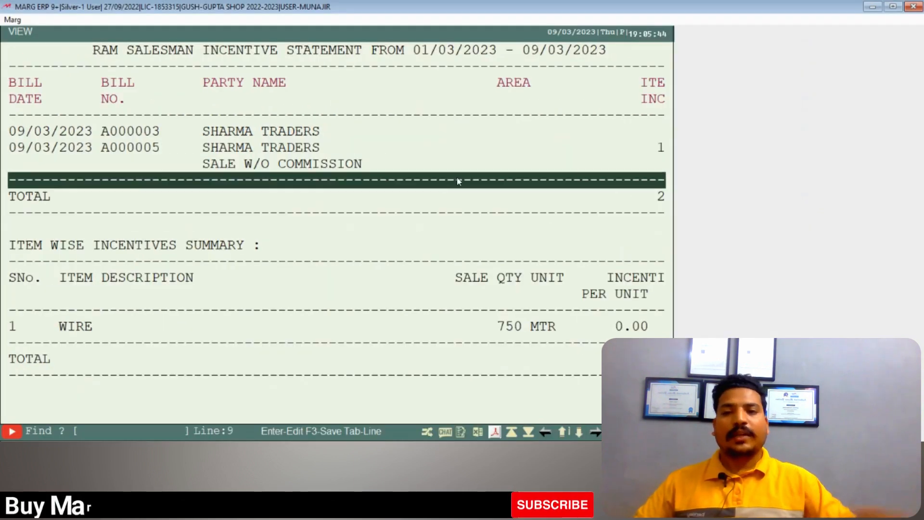
Compare the sale value and total incentive of bill A000005 with the SALE W/O COMMISSION row.
key(Up)
key(Up)
key(Right)
key(Right)
key(Right)
key(Right)
key(Right)
key(Right)
key(Right)
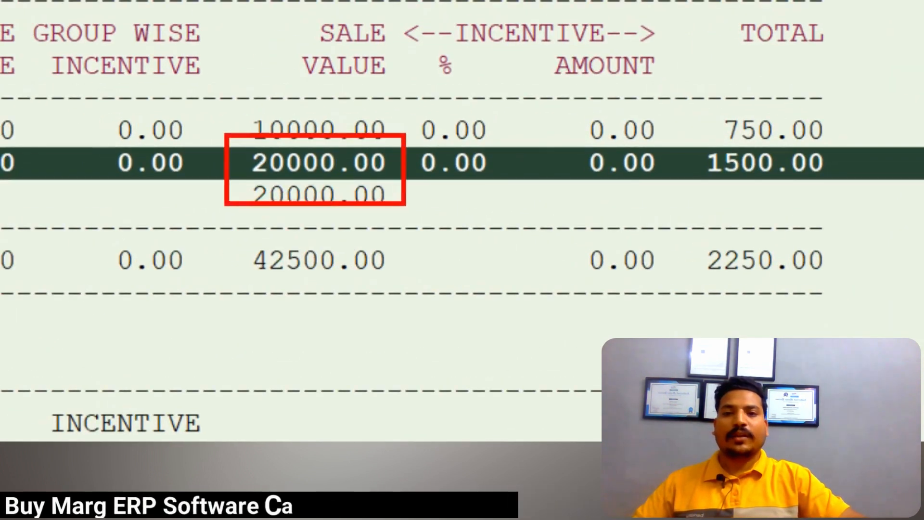
key(Down)
key(Up)
key(Down)
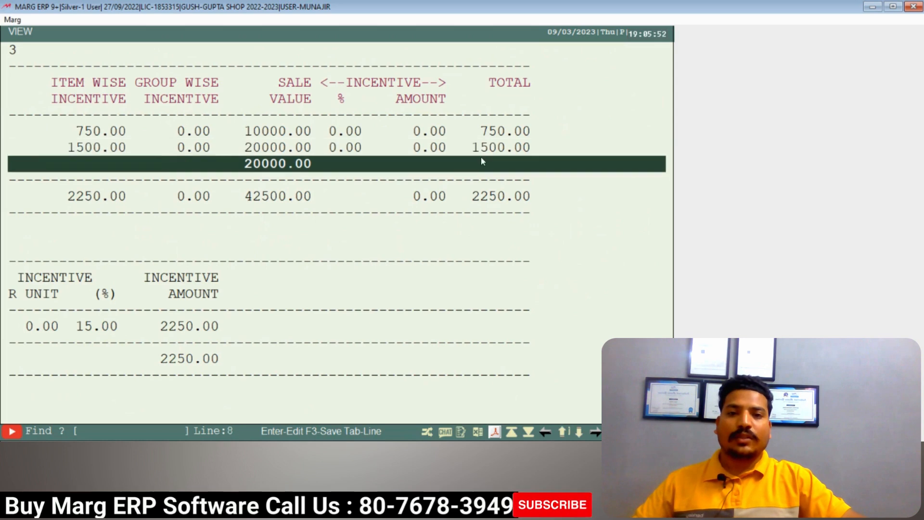
key(Up)
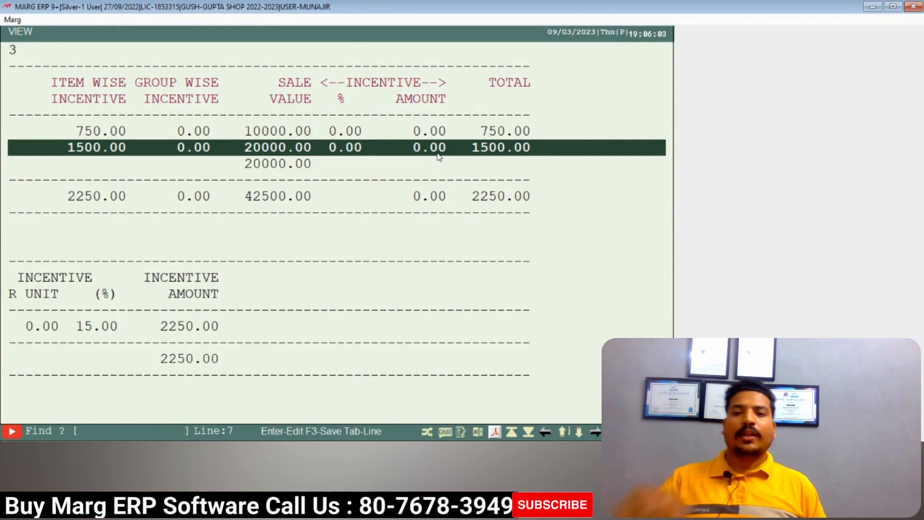
Examine the WIRE row of the item wise summary for its sale quantity, incentive percentage and incentive amount.
key(Left)
key(Left)
key(Left)
key(Left)
key(Left)
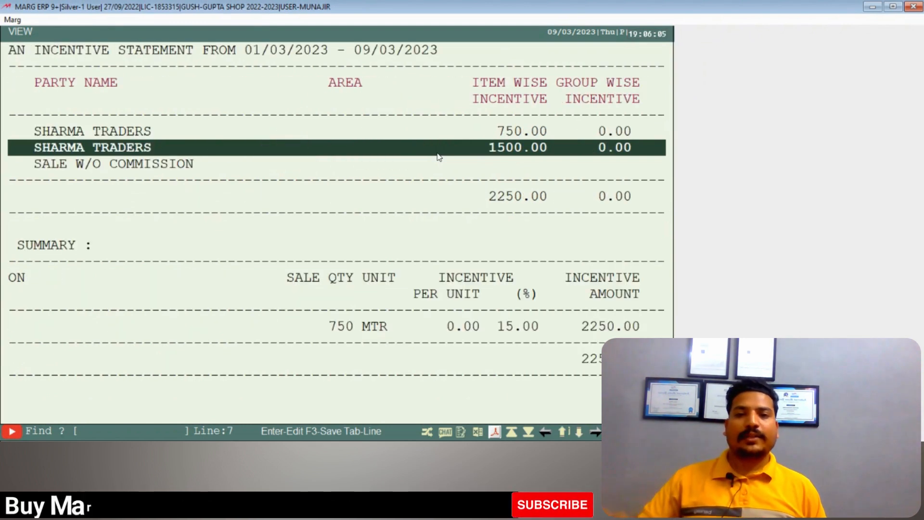
key(Down)
key(Down)
key(Down)
key(Down)
key(Down)
key(Down)
key(Down)
key(Down)
key(Down)
key(Down)
key(Down)
key(Down)
key(Left)
key(Left)
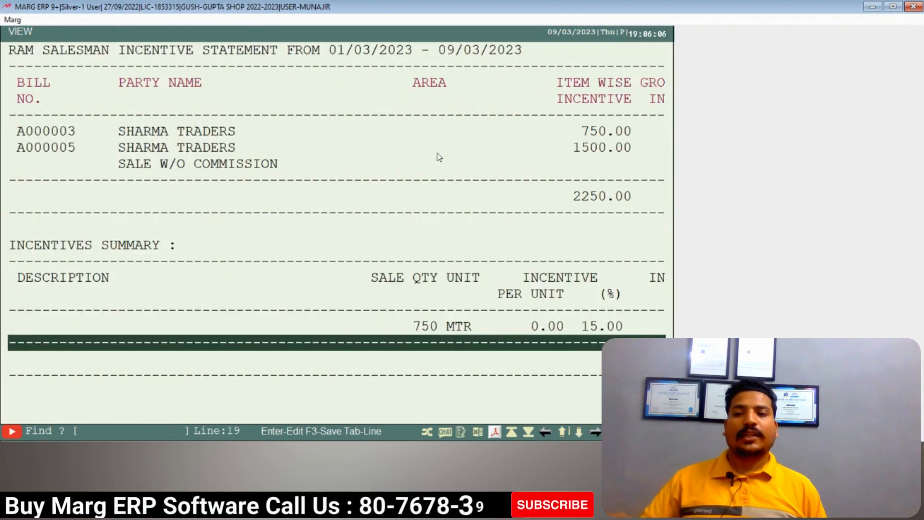
key(Up)
key(Right)
key(Right)
key(Right)
key(Right)
key(Right)
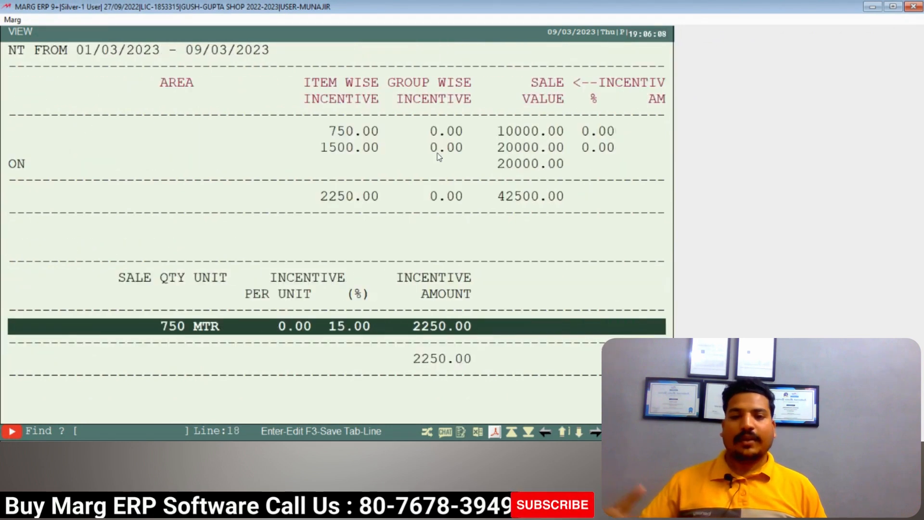
Examine the incentive statement's incentive amounts and totals, and return to its bill number and party name columns.
key(Right)
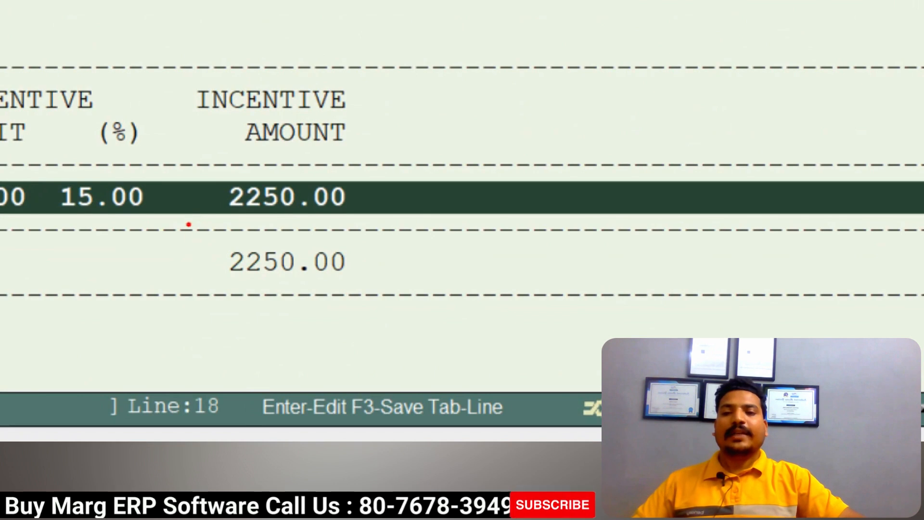
click(399, 305)
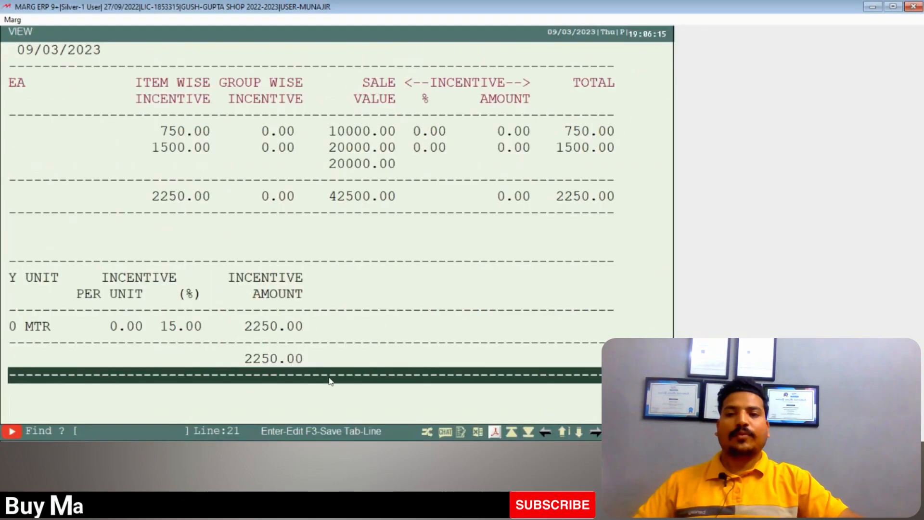
key(Left)
key(Left)
key(Left)
key(Left)
key(Left)
key(Left)
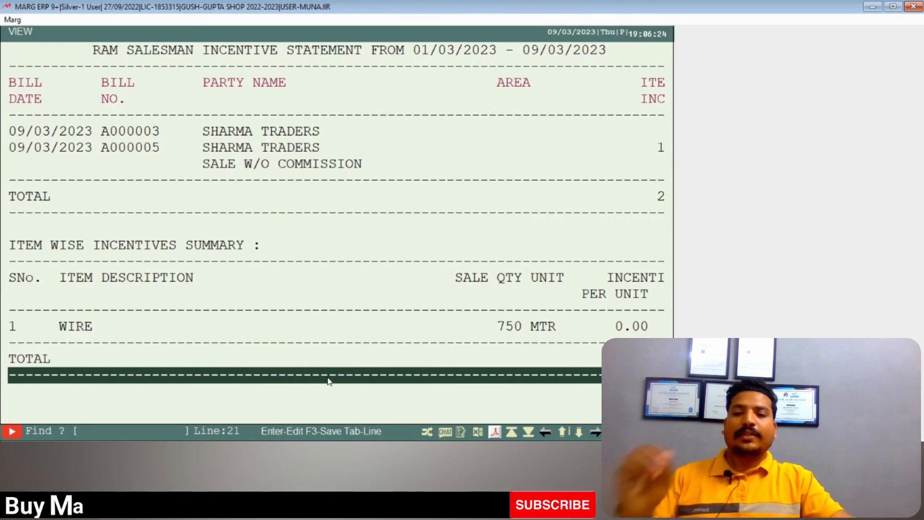
Export the salesman's incentive statement to Microsoft Excel, accepting the default export options.
key(Down)
click(480, 436)
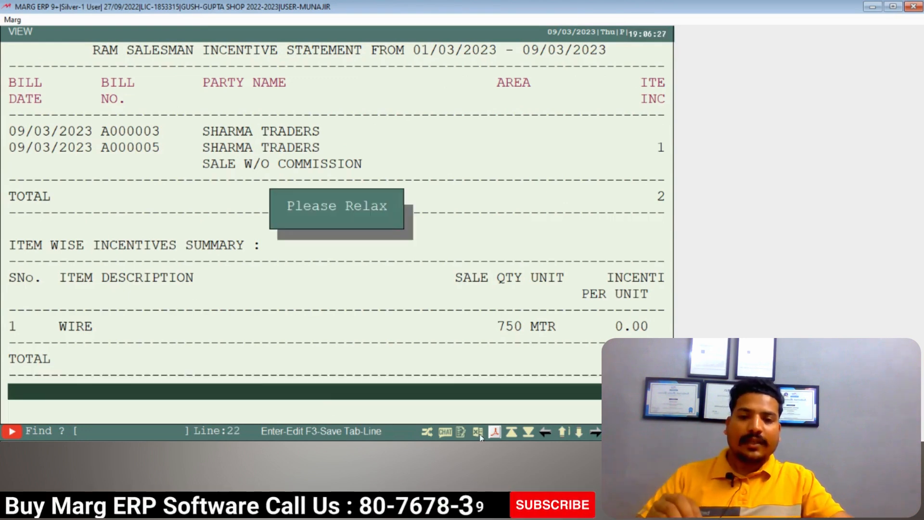
key(Return)
key(Return)
key(Return)
key(Return)
key(Return)
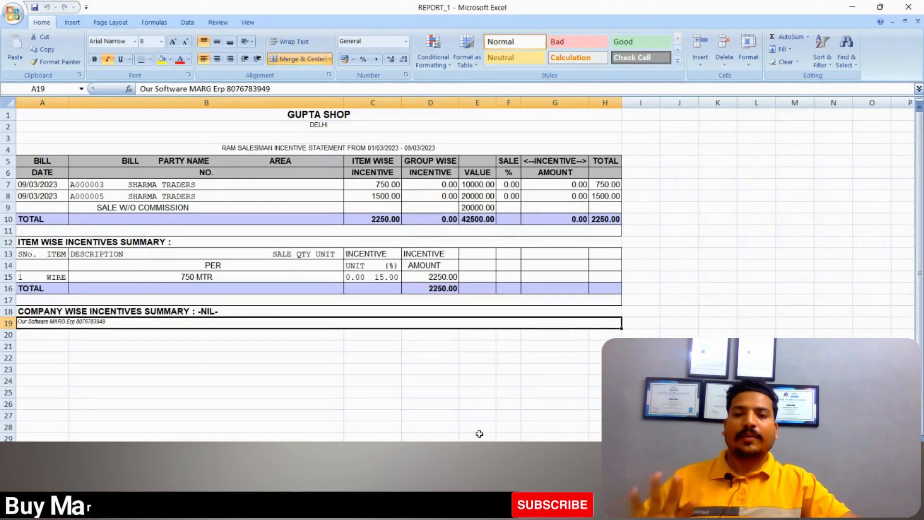
Examine bill A000003's date, party and item wise incentive in the exported sheet, and close the incentive statement in Marg ERP.
click(333, 387)
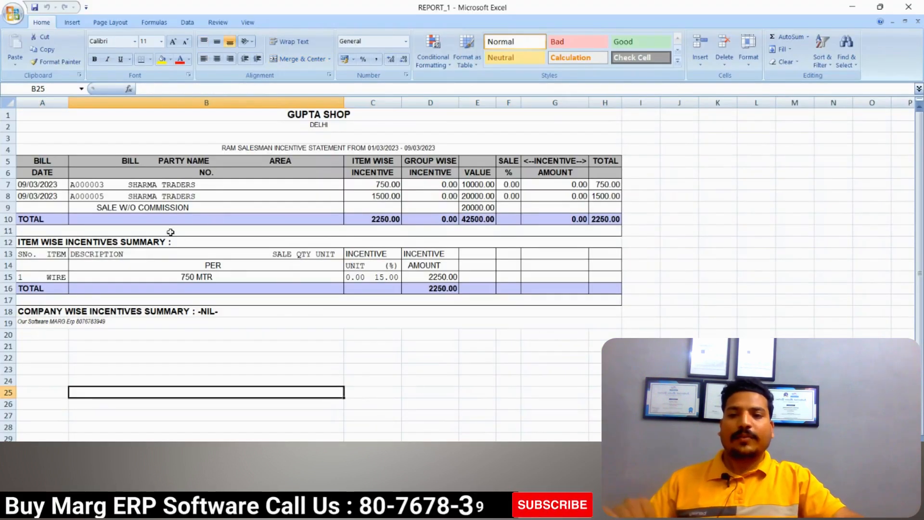
click(55, 186)
click(152, 183)
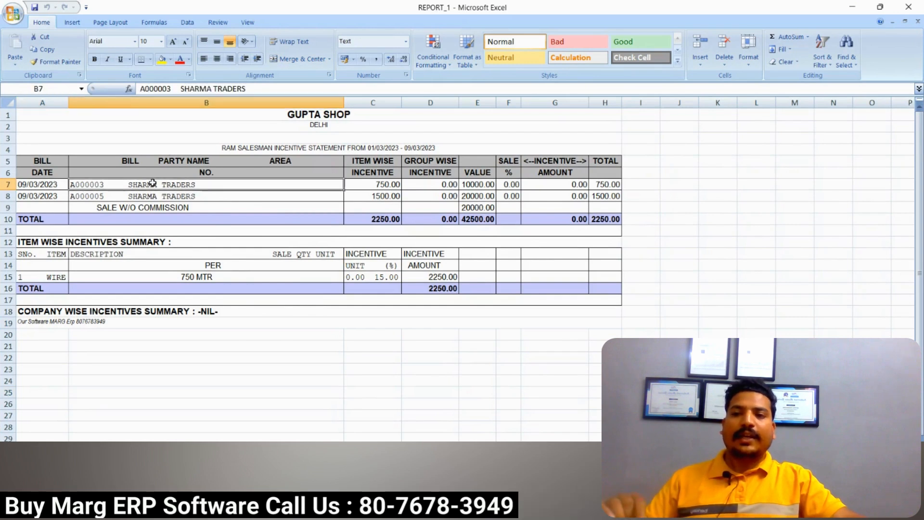
click(377, 184)
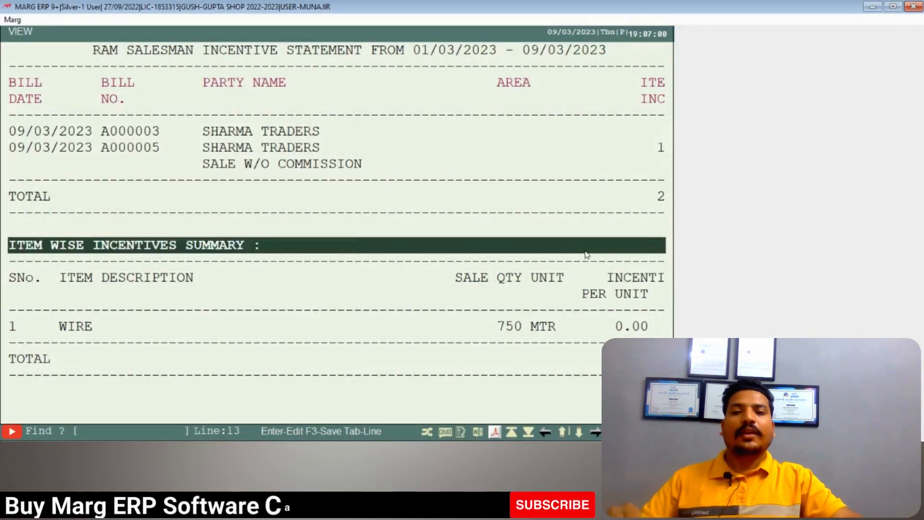
key(Escape)
key(Escape)
key(Escape)
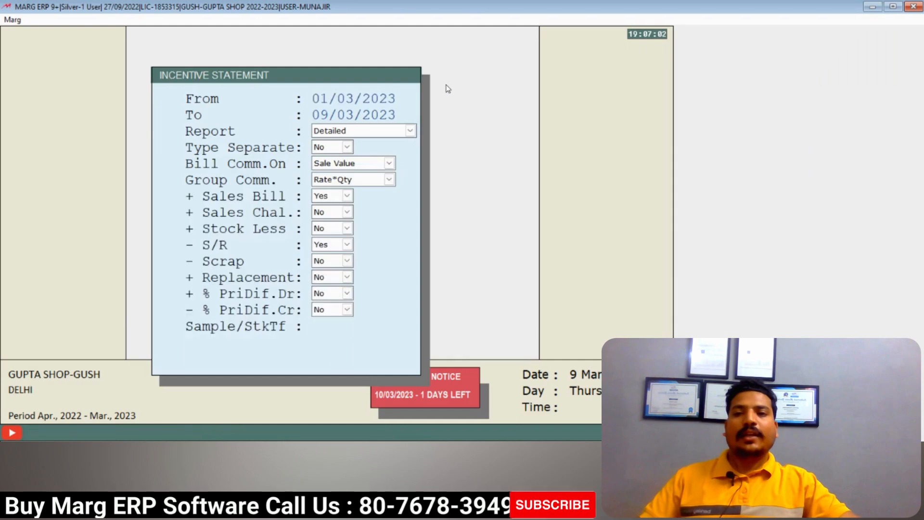
Start a sale bill for SHARMA TRADERS without a salesman and add CCTV CP PLUS CAMERA with quantity 1.
key(Return)
key(Return)
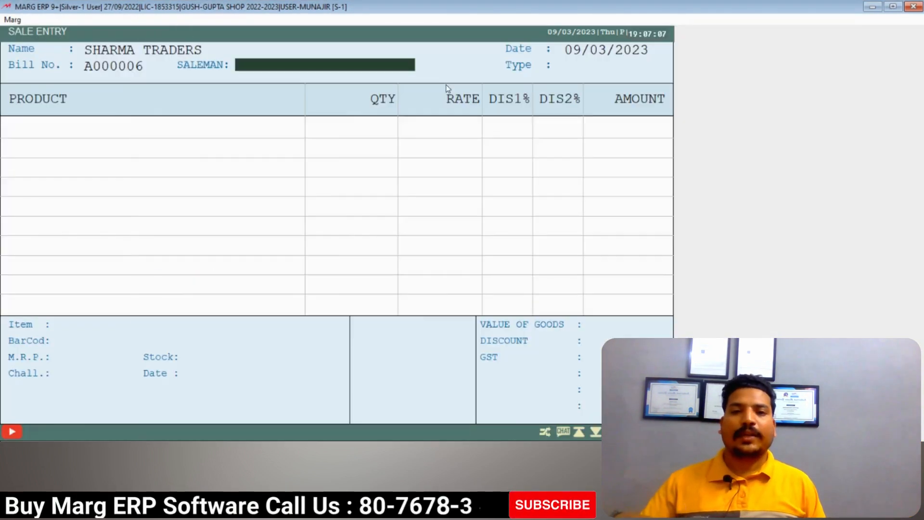
key(Return)
key(Return)
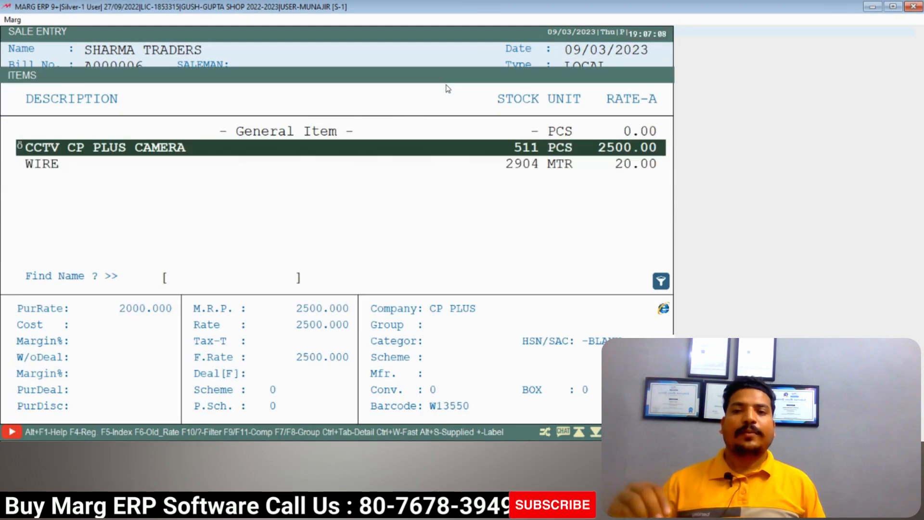
key(Return)
text(1)
key(Return)
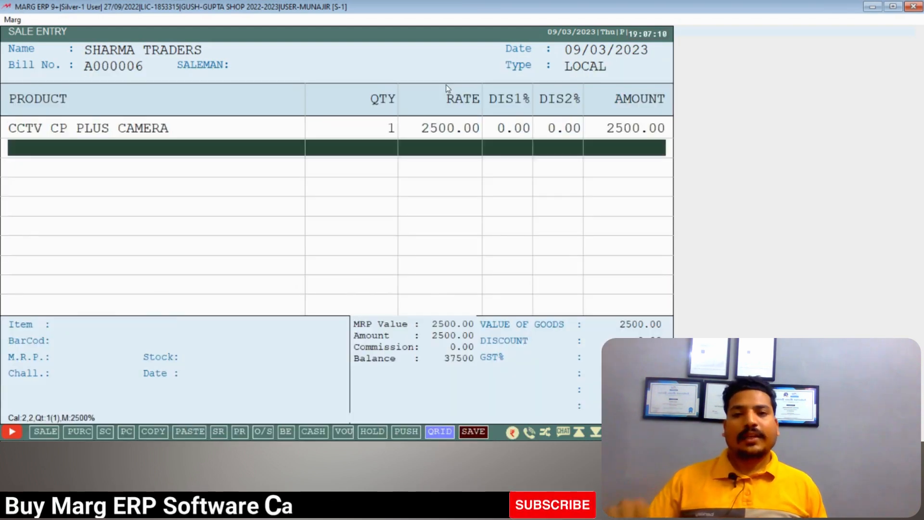
Set the second discount of the CCTV CP PLUS CAMERA line to 10% without storing the discount change.
key(Up)
key(Return)
key(Return)
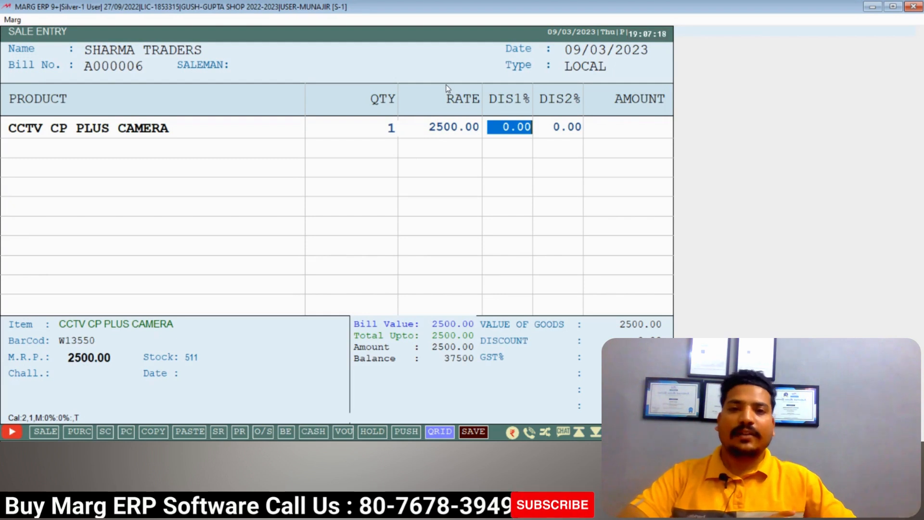
key(Return)
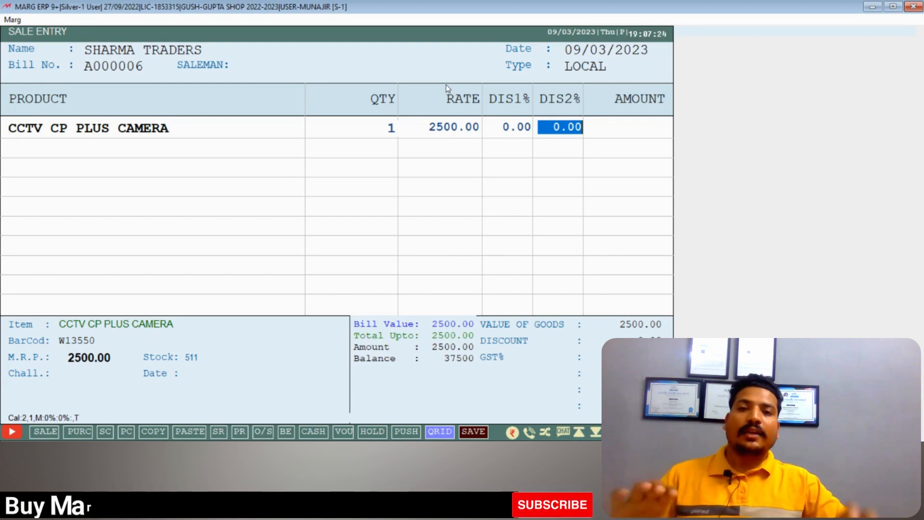
text(1 .)
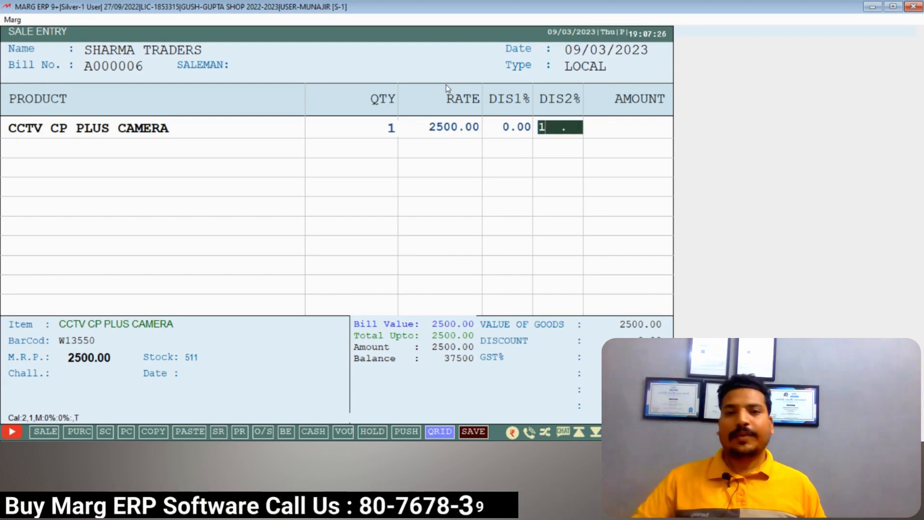
text(0)
key(Return)
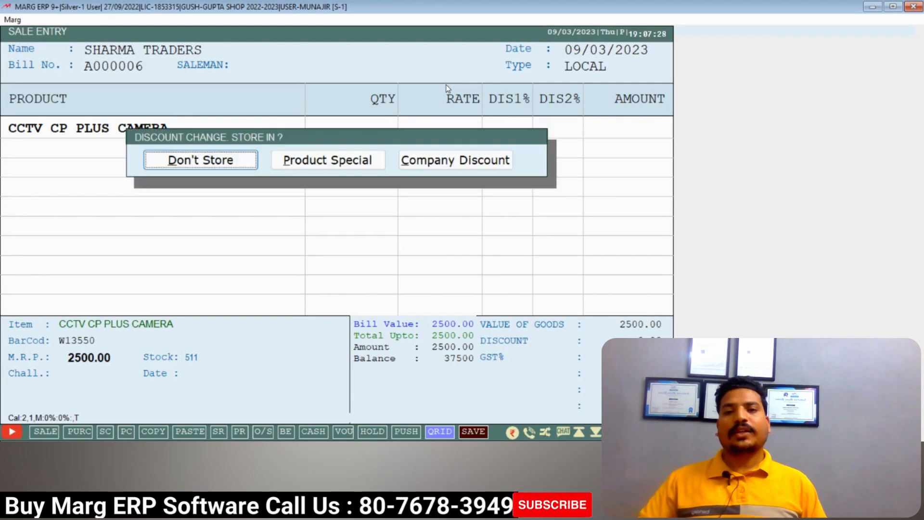
key(Return)
Review the quantity, rate and both discount fields of the CCTV CP PLUS CAMERA line.
key(Up)
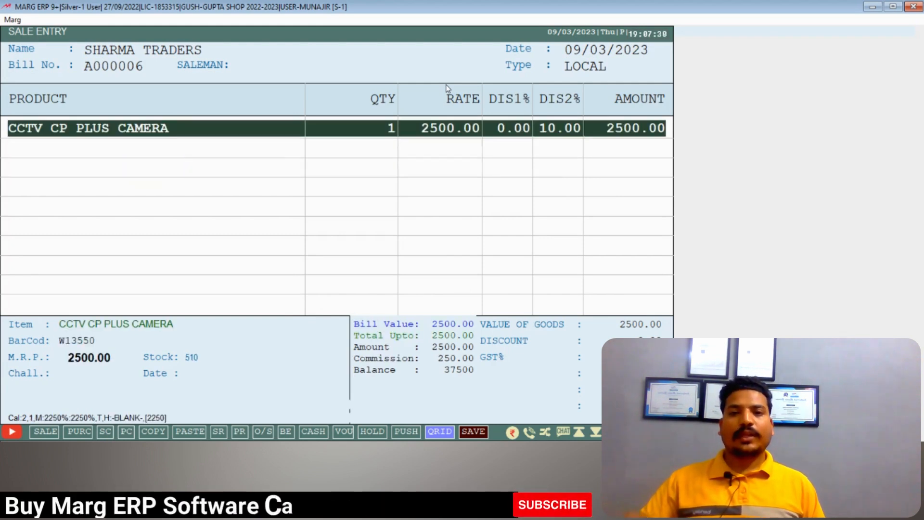
key(Return)
key(Return)
key(Return)
key(Return)
key(Return)
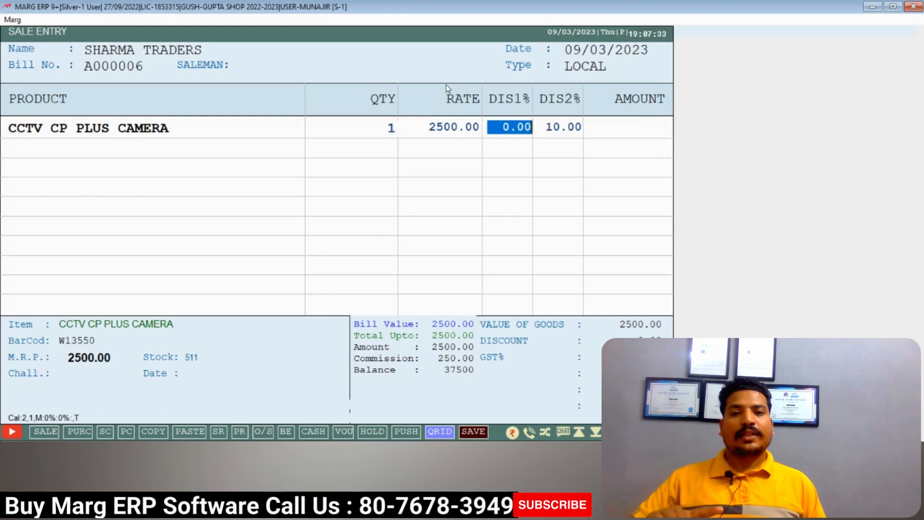
key(Return)
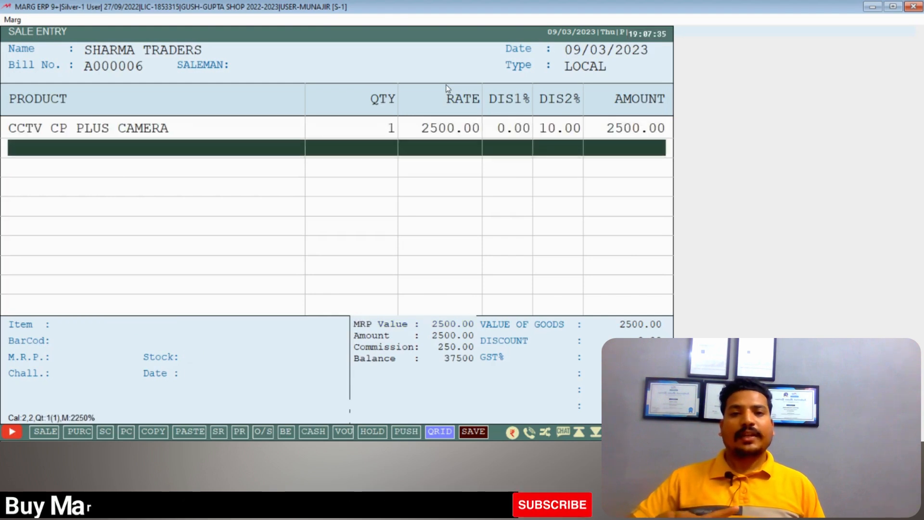
Set the CCTV CP PLUS CAMERA line's first discount to 10% and its second discount to 0.
key(Up)
key(Return)
key(Return)
key(Return)
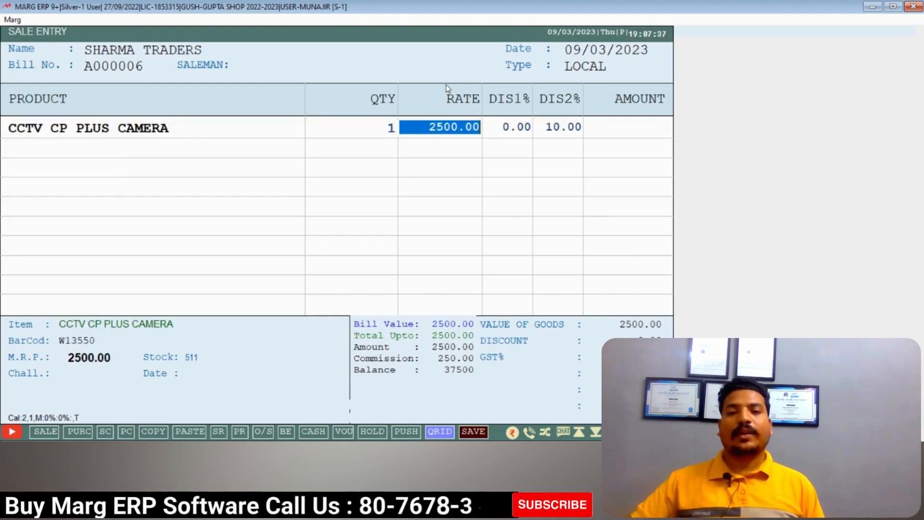
key(Return)
key(Return)
text(0)
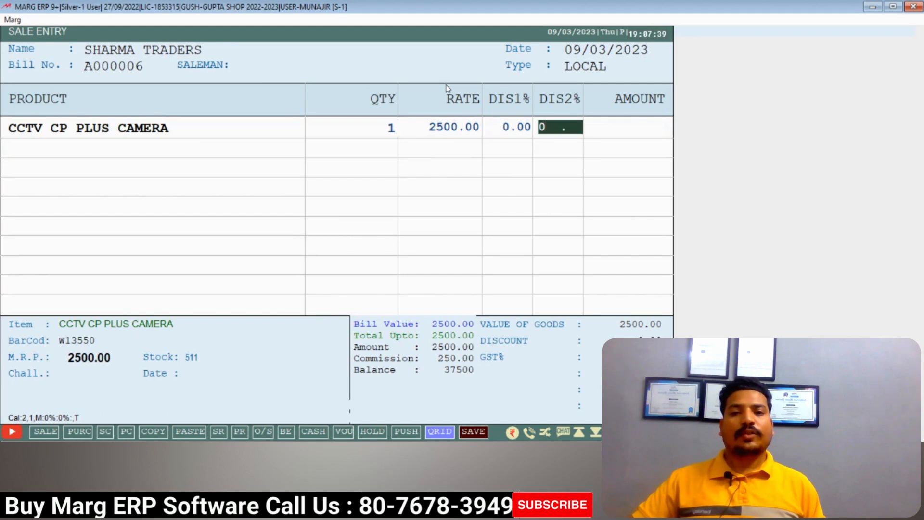
key(Left)
text(10)
key(Return)
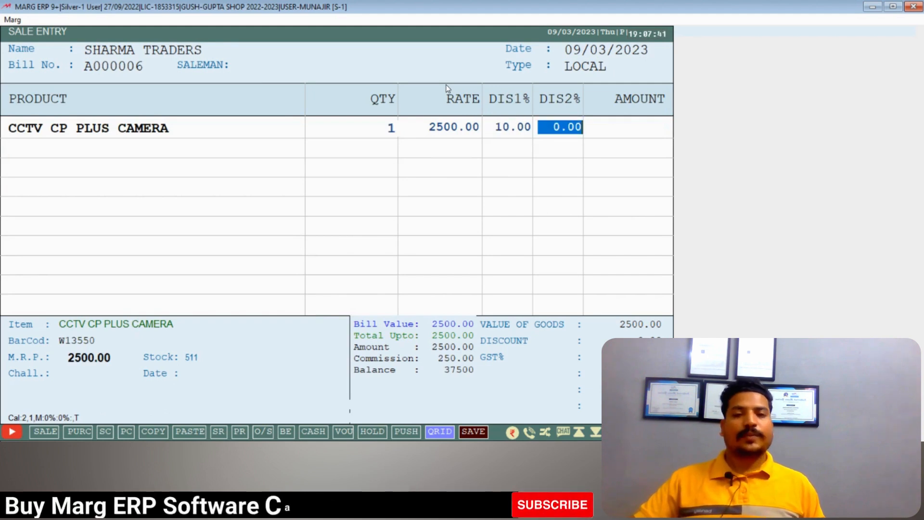
key(Return)
key(Return)
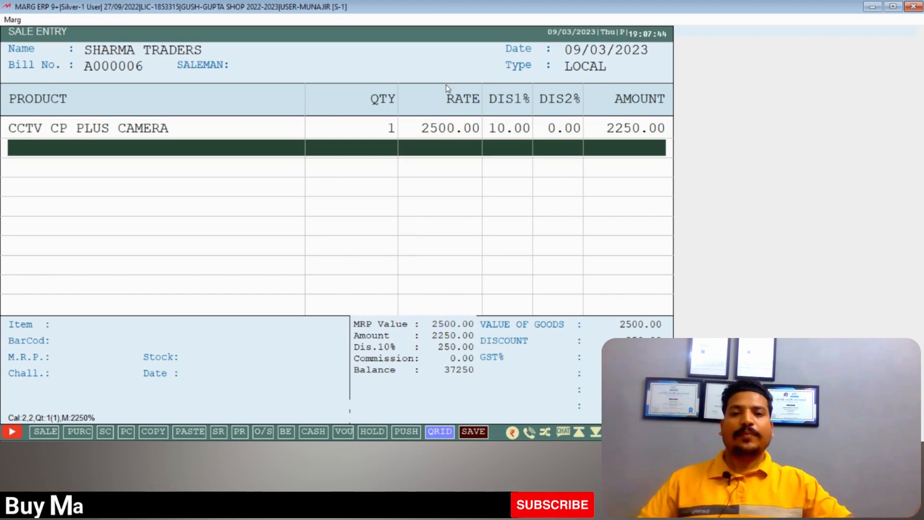
Set the CCTV CP PLUS CAMERA line's first discount to 0 and its second discount to 10%.
key(Up)
key(Return)
key(Return)
text(0)
key(Return)
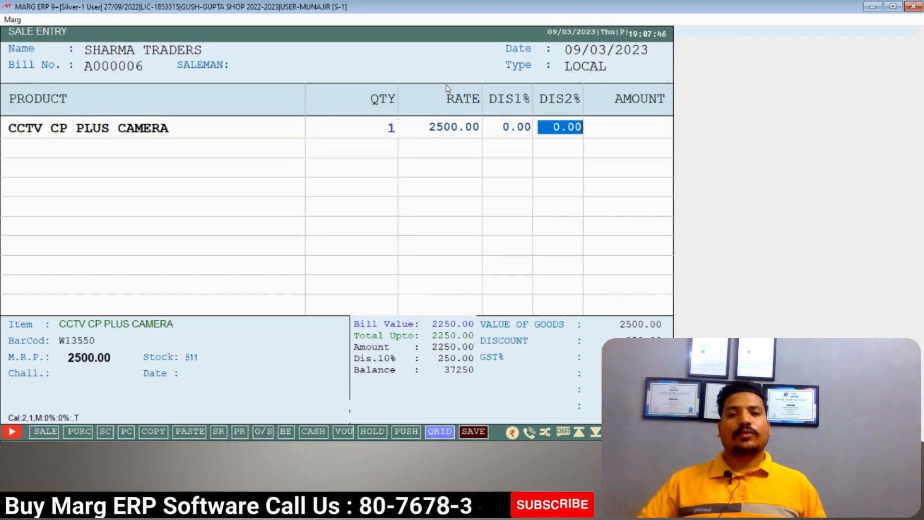
text(10)
key(Return)
key(Return)
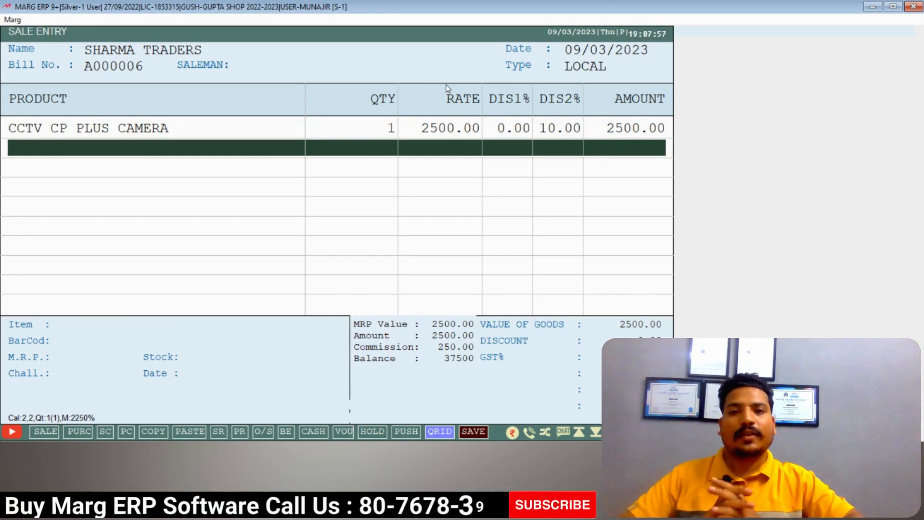
Discard the camera sale bill and return to the main screen.
key(Escape)
key(Return)
key(Escape)
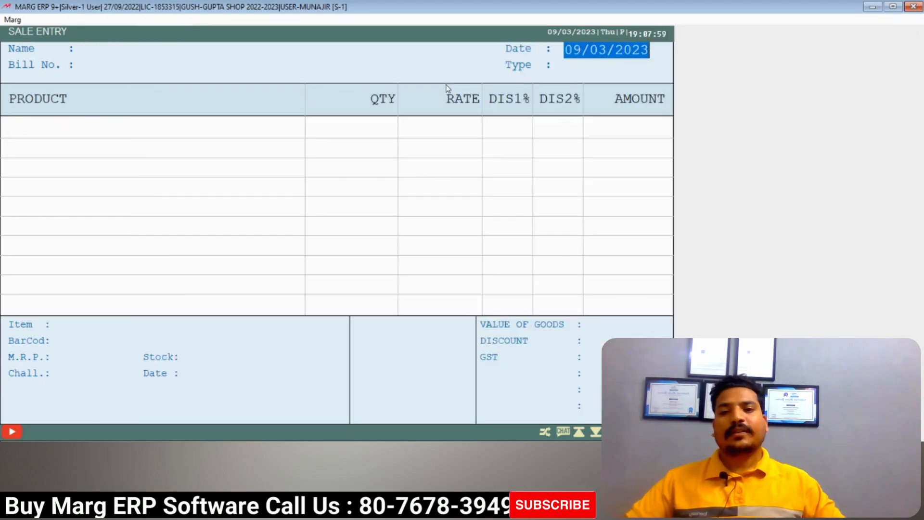
key(Escape)
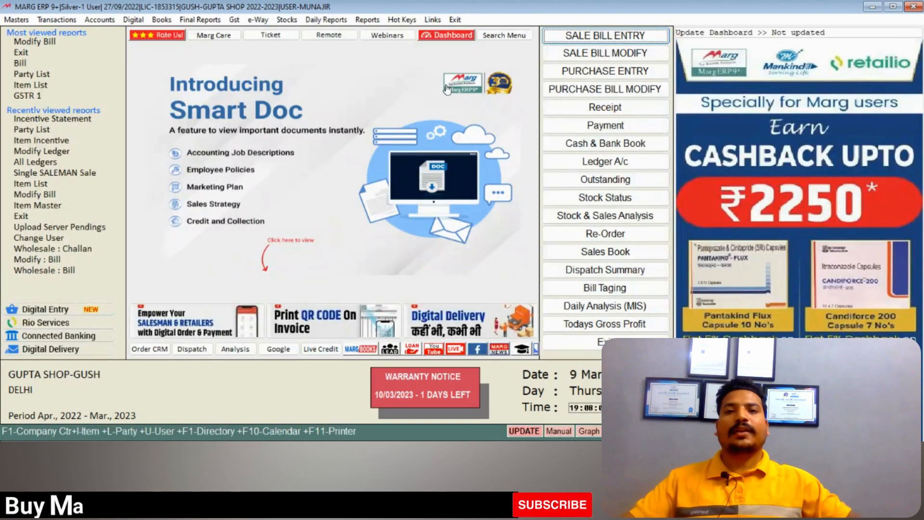
Search all control room settings for DOUBLE DISCOUNT and open the matching options.
click(16, 19)
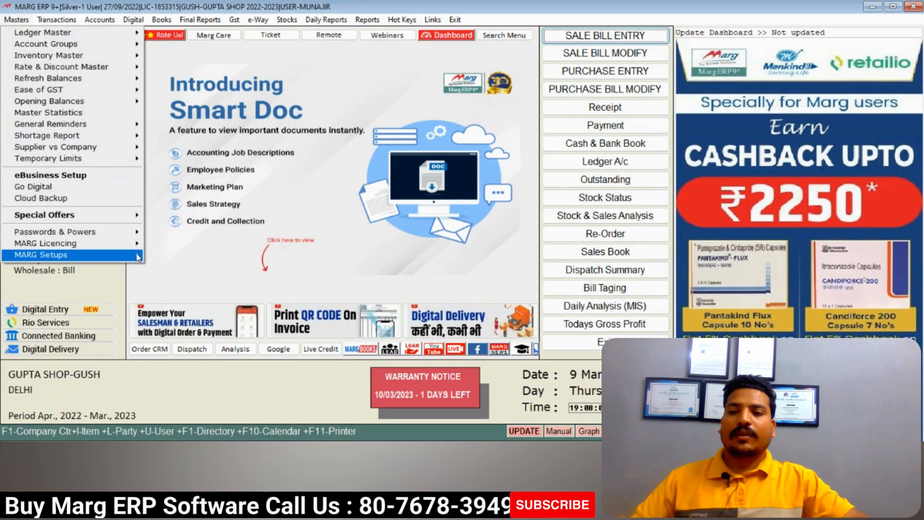
mouse_move(134, 255)
click(170, 256)
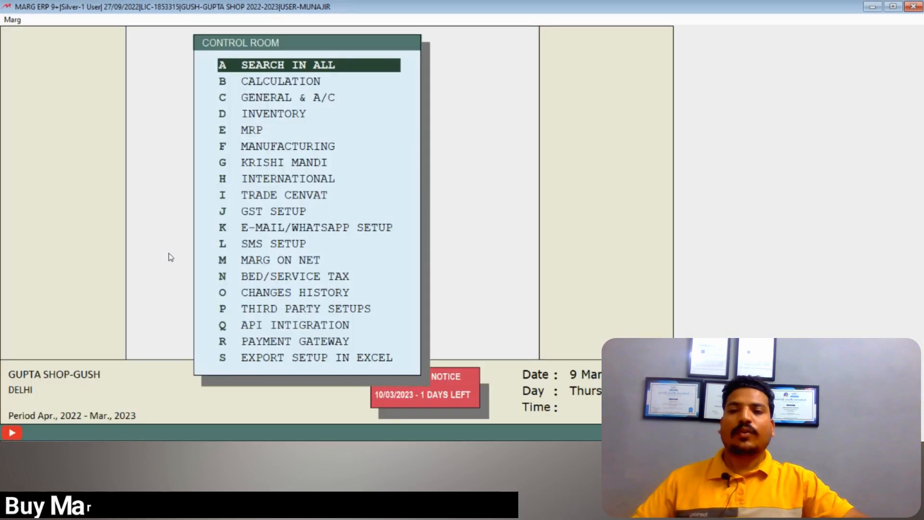
key(Return)
text(DOUBLE)
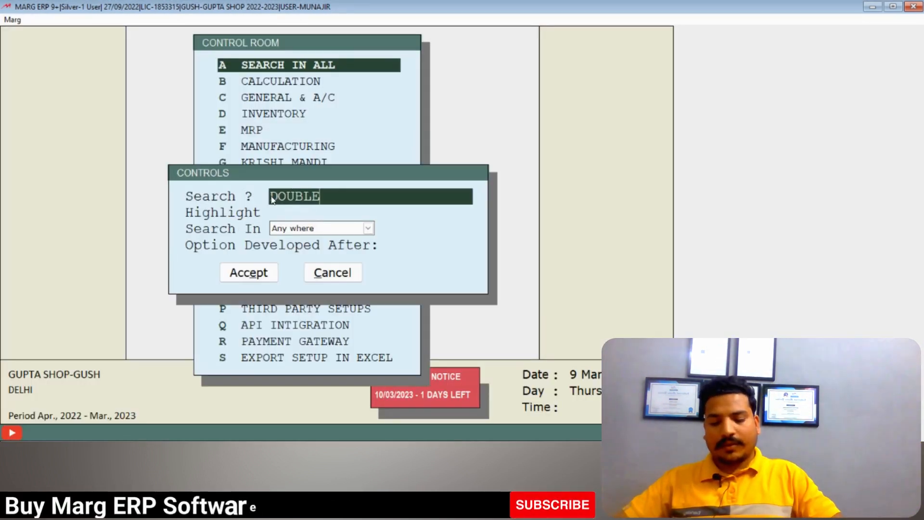
text( DISCOUN)
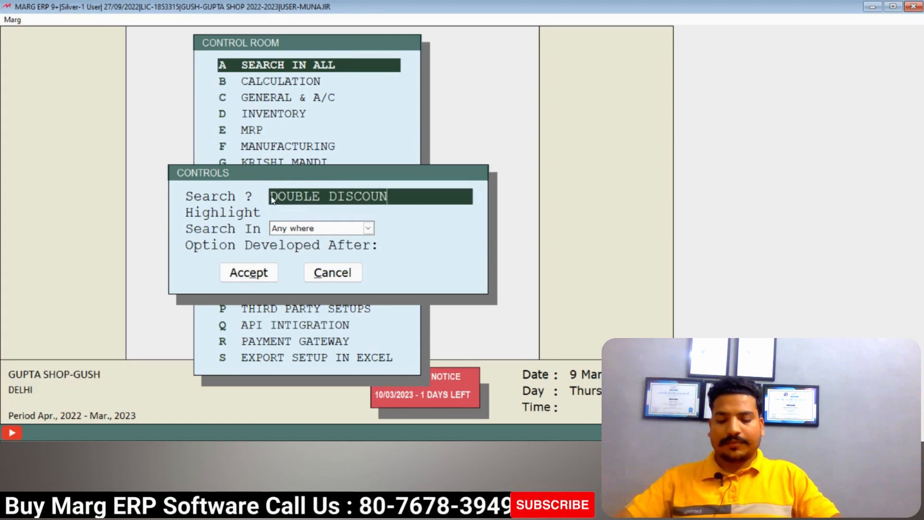
text(T)
key(Return)
key(Return)
key(Return)
key(Return)
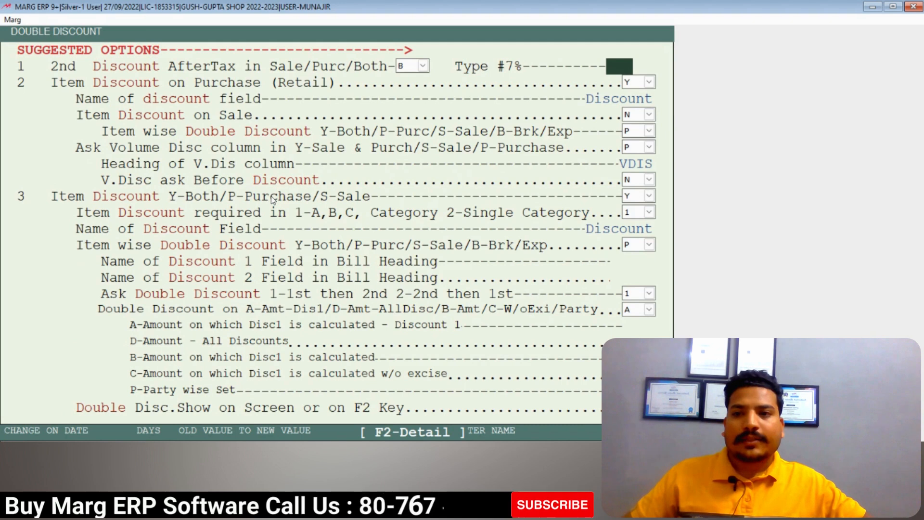
Go to the "2nd discount Not Less in Bill" option in the double discount settings.
key(Return)
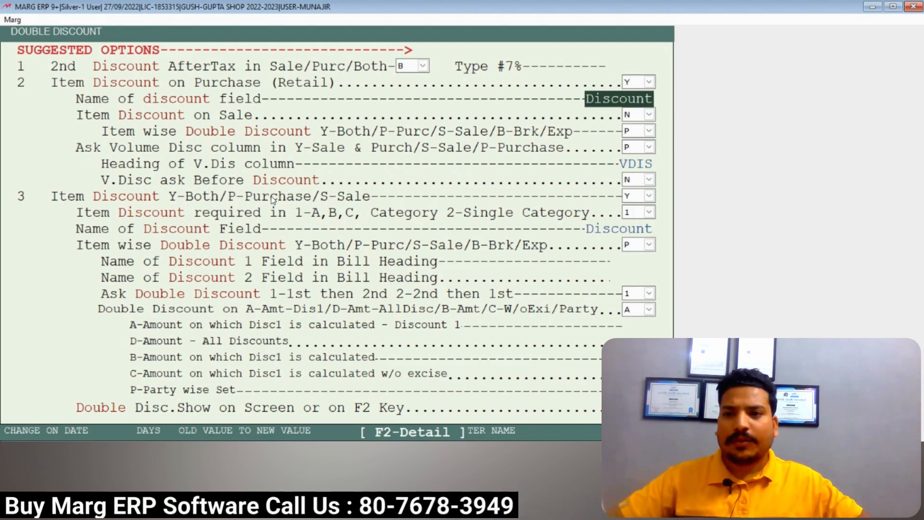
key(Return)
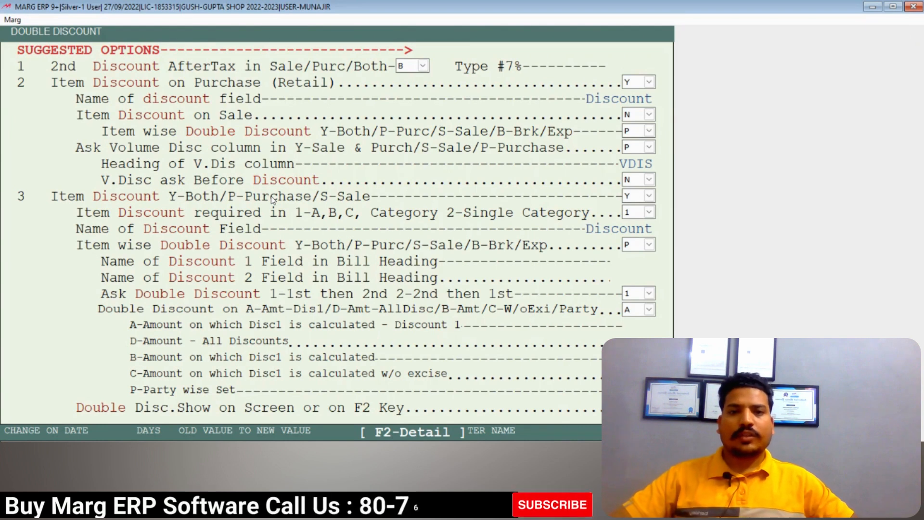
key(Page_Down)
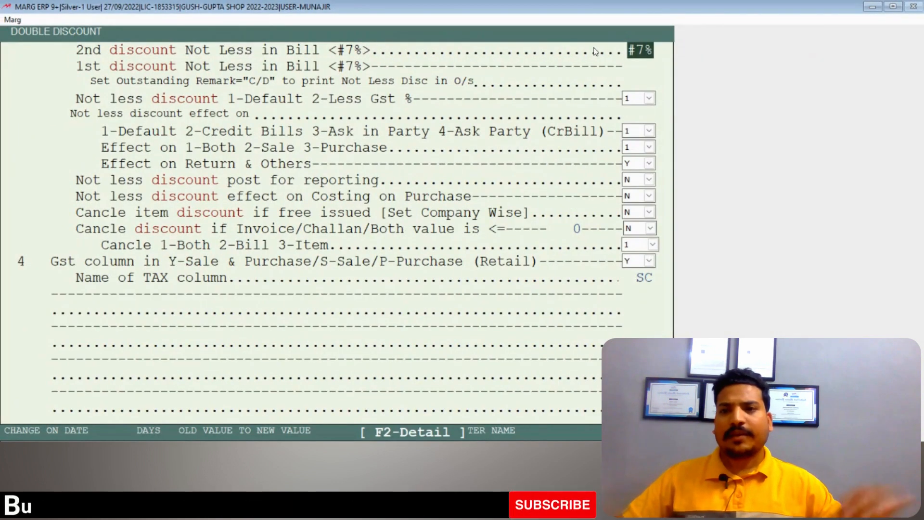
Accept #7% for "2nd discount Not Less in Bill", leave the control room settings and acknowledge the alert.
key(Return)
key(Return)
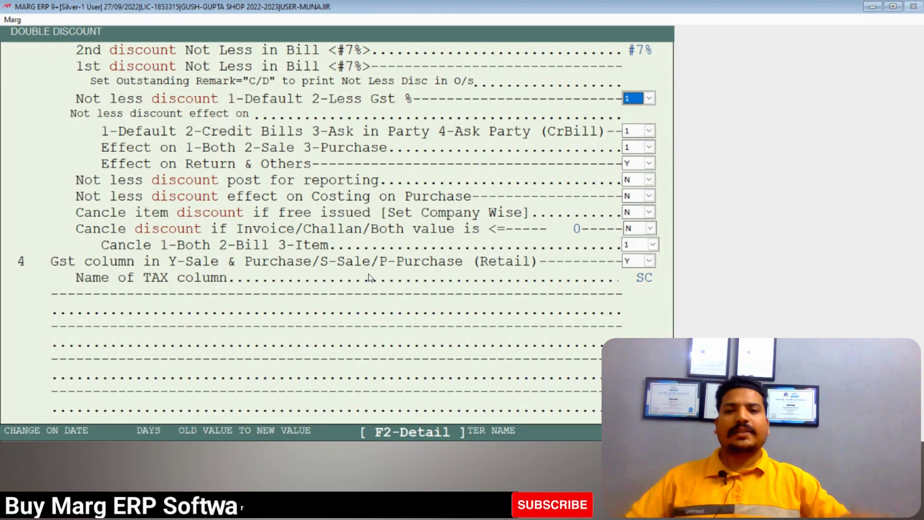
key(Escape)
key(Escape)
key(Return)
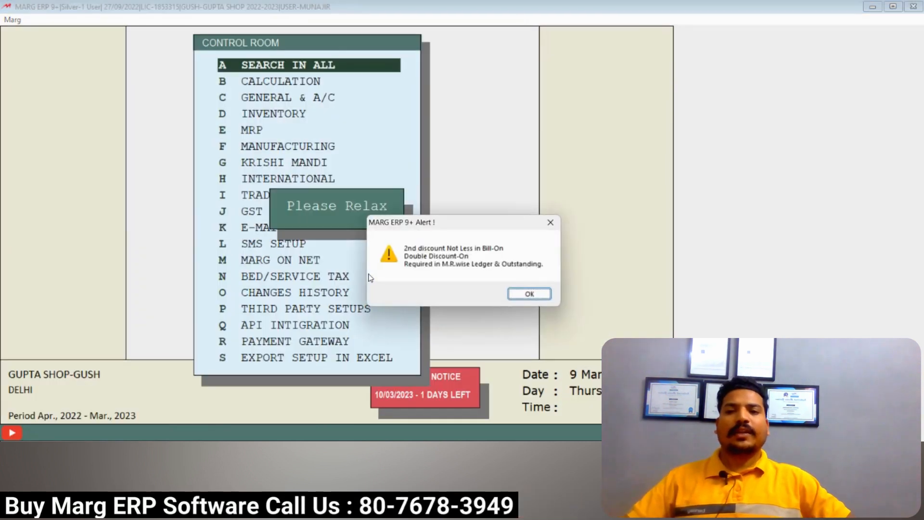
key(Return)
Start a new sale bill for SHARMA TRADERS and assign the listed salesman to it.
key(alt+n)
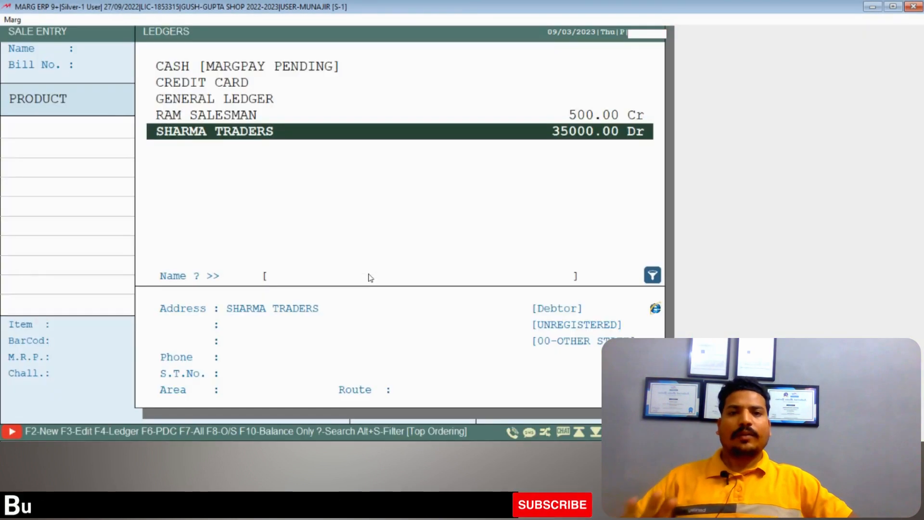
key(Return)
key(Down)
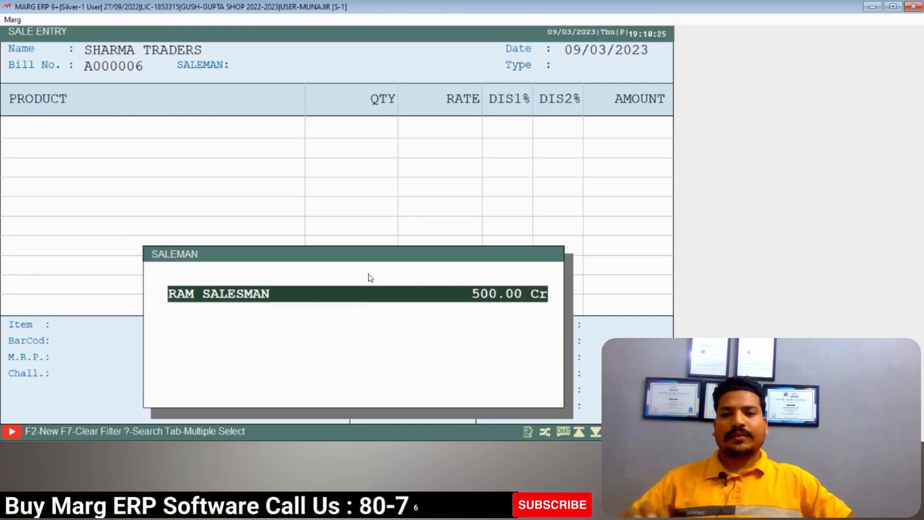
key(Return)
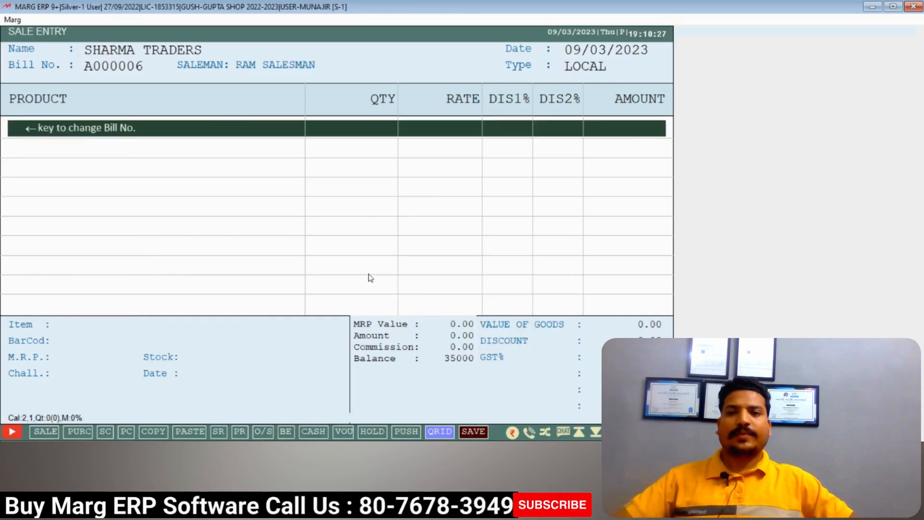
Add CCTV CP PLUS CAMERA to the sale bill with a quantity of 2 and no discounts.
key(Return)
key(Return)
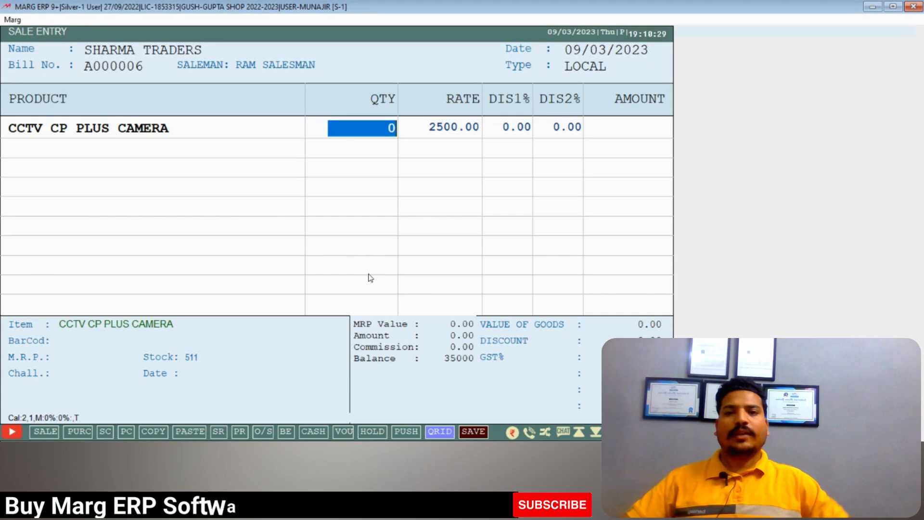
text(2)
key(Return)
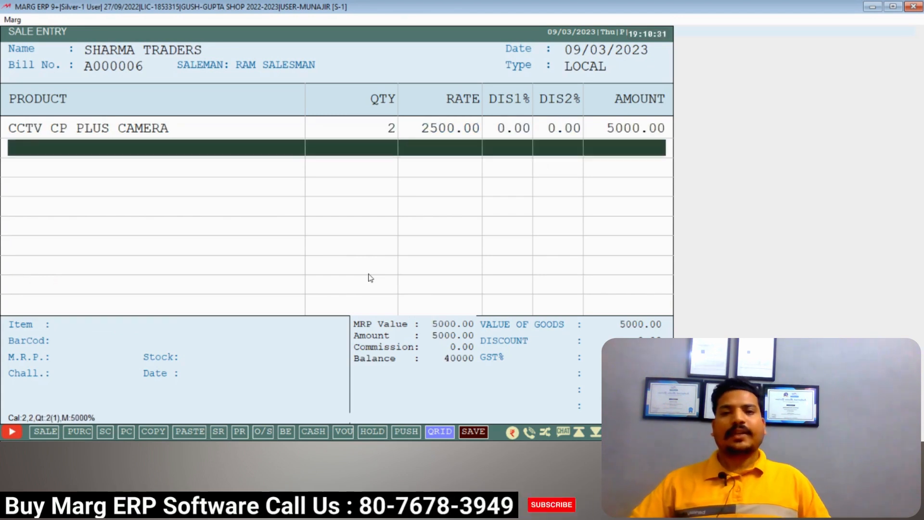
Add WIRE as the second item of the sale bill with a quantity of 200.
key(Return)
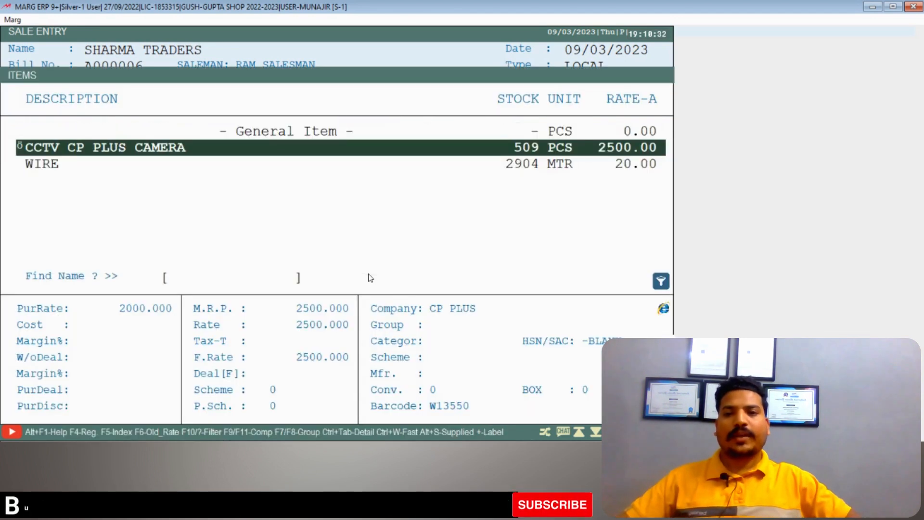
key(Down)
key(Return)
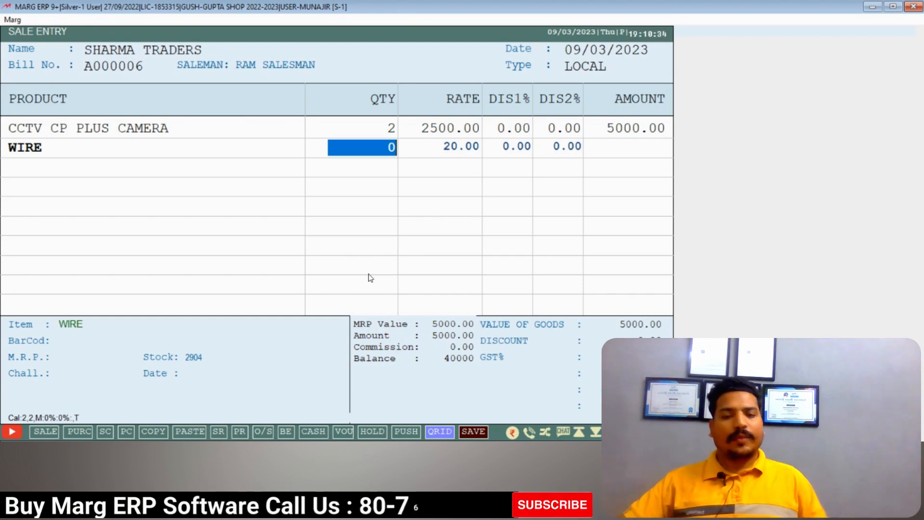
text(2)
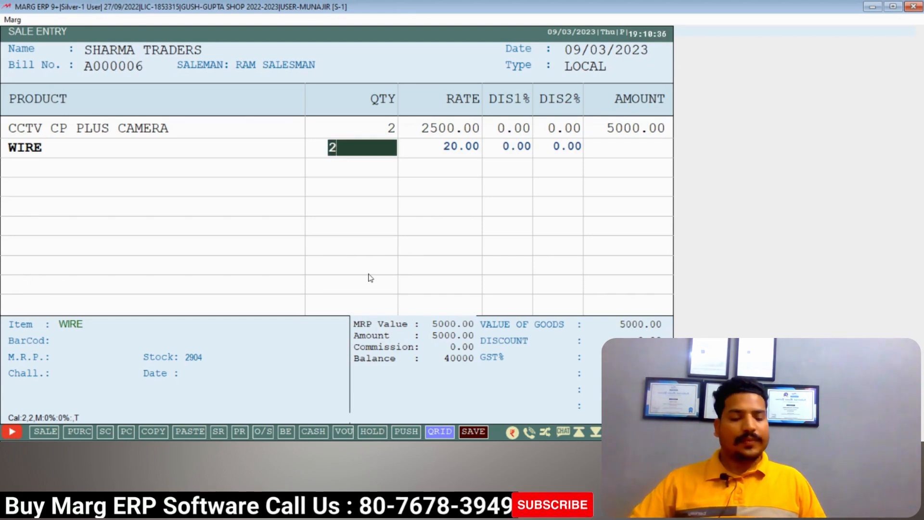
key(Return)
key(Up)
key(Return)
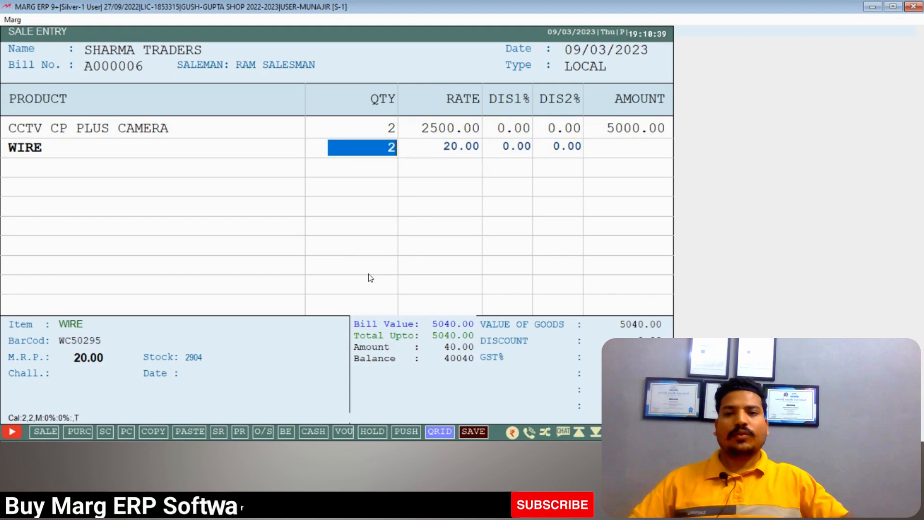
text(200)
key(Return)
key(Return)
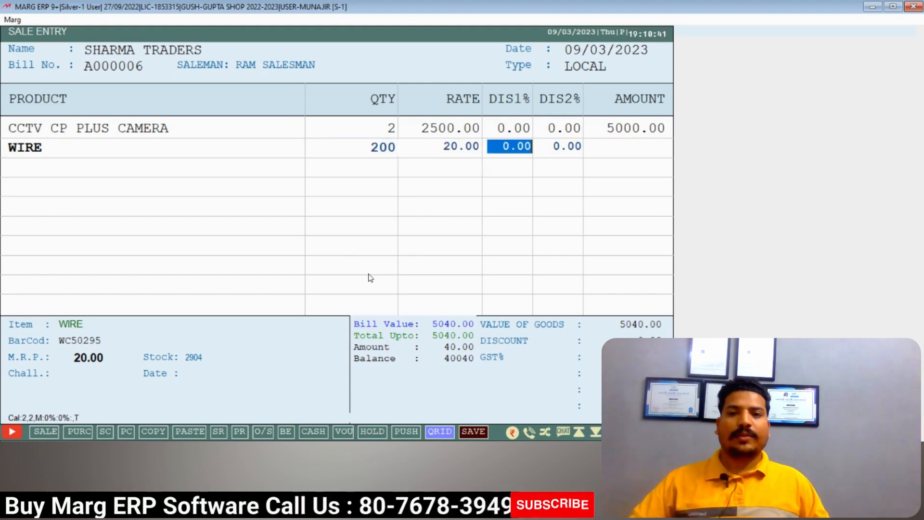
Leave the WIRE line's first discount at 0, set its second discount to 5% and don't store the discount change.
key(Return)
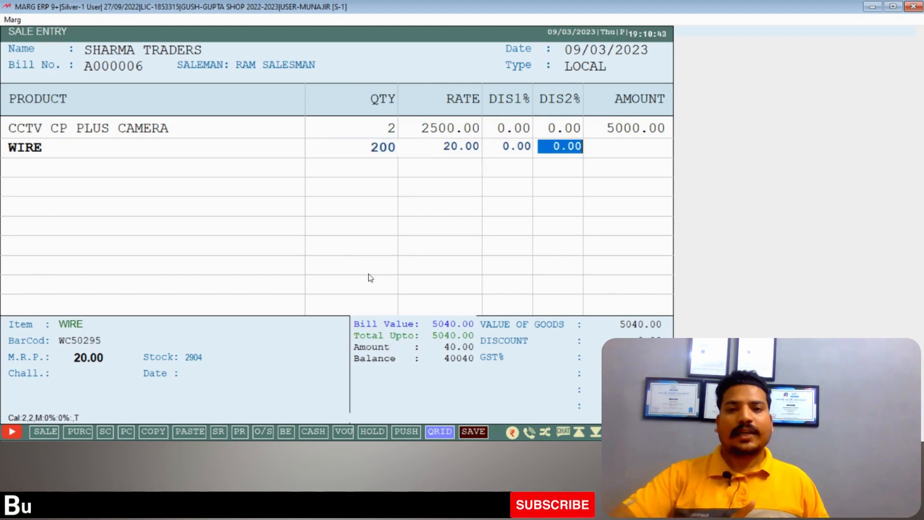
text(5)
key(Return)
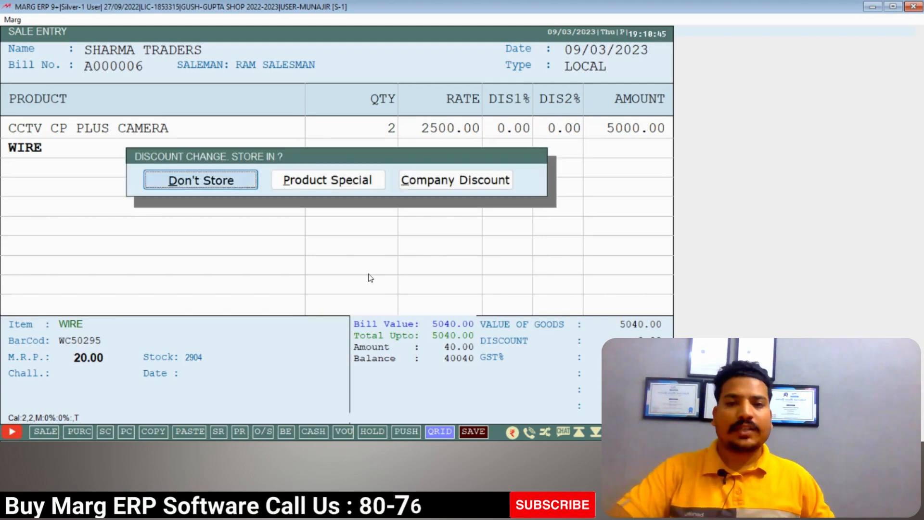
key(Return)
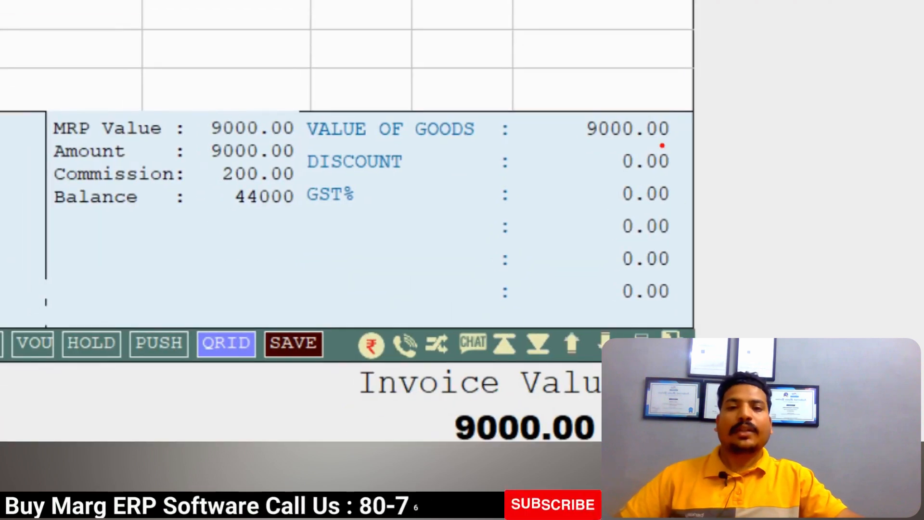
Save the camera and wire sale bill without printing any copies.
mouse_move(553, 96)
mouse_down()
mouse_move(640, 155)
mouse_move(679, 149)
mouse_up()
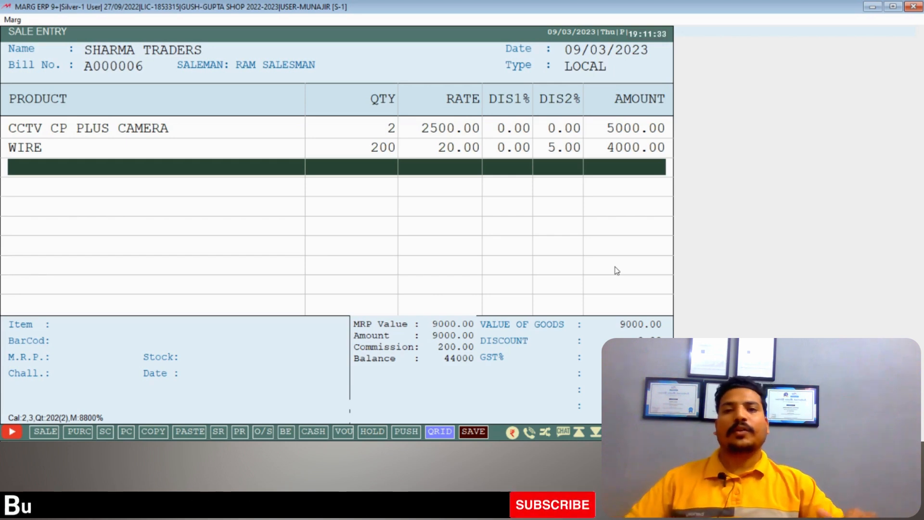
key(ctrl+s)
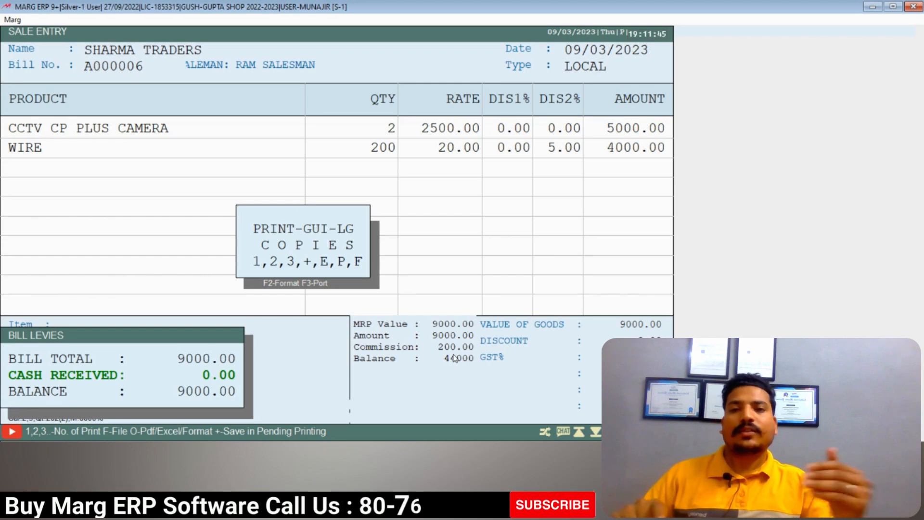
key(Escape)
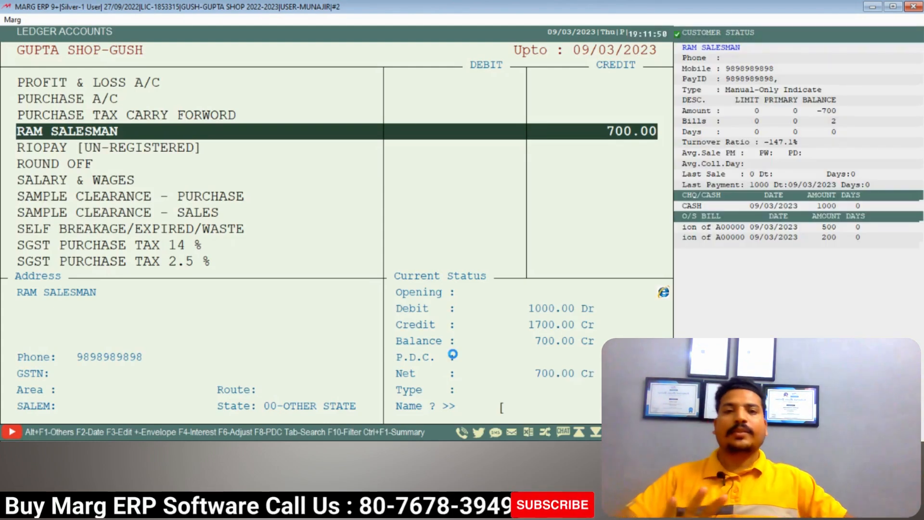
Review the salesman's ledger, open the bill behind the latest commission entry, and return to the main screen.
key(Return)
key(Return)
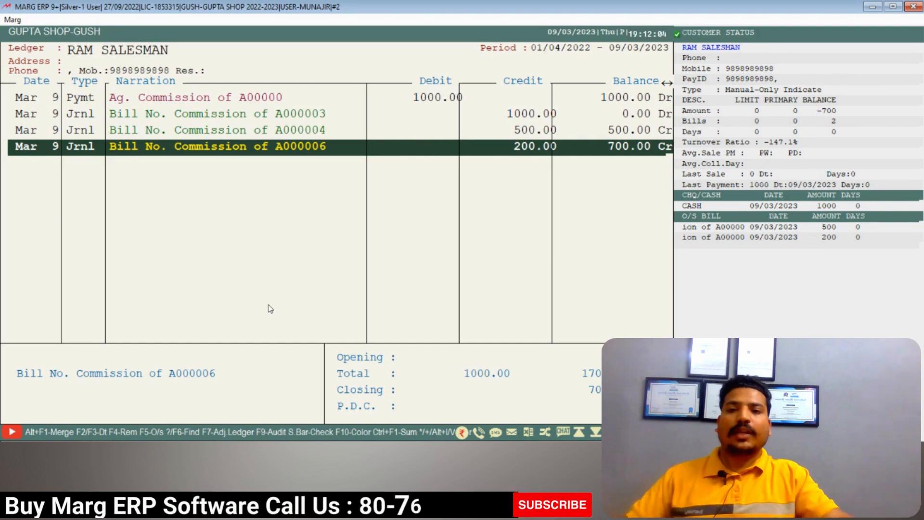
key(Return)
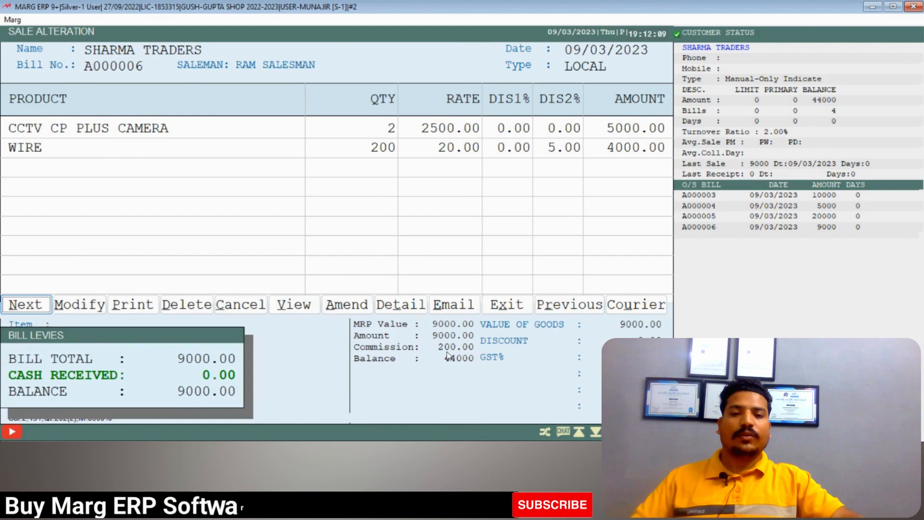
key(Escape)
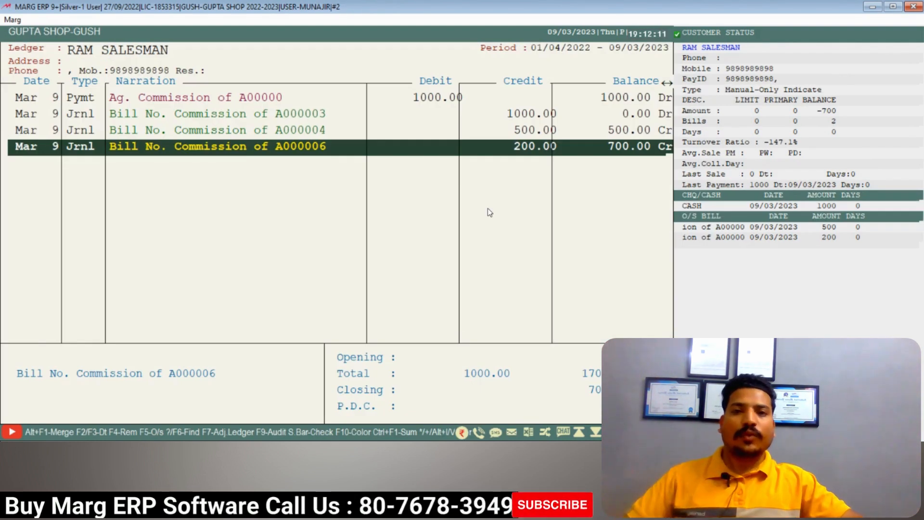
key(Escape)
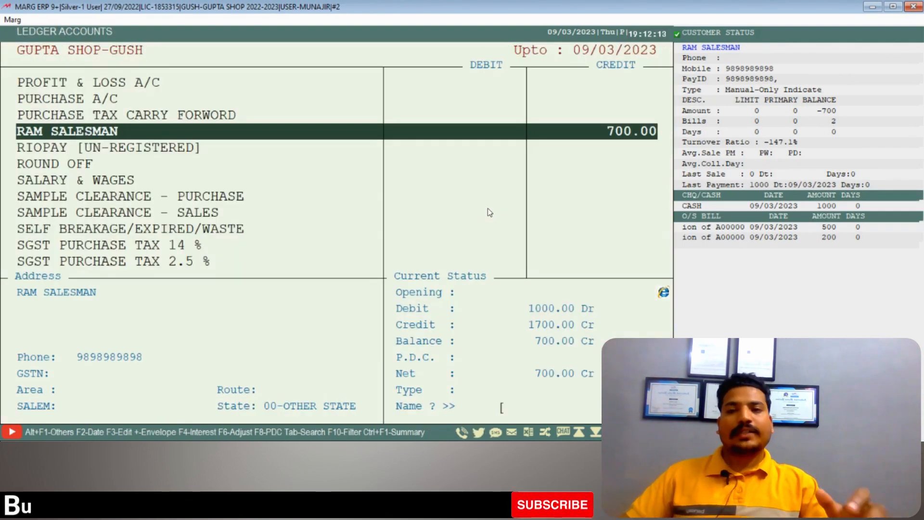
key(Escape)
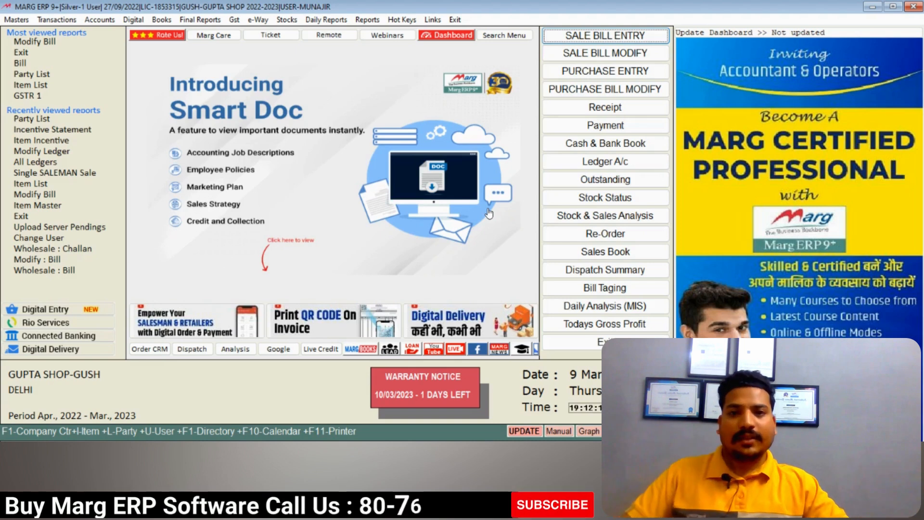
click(368, 20)
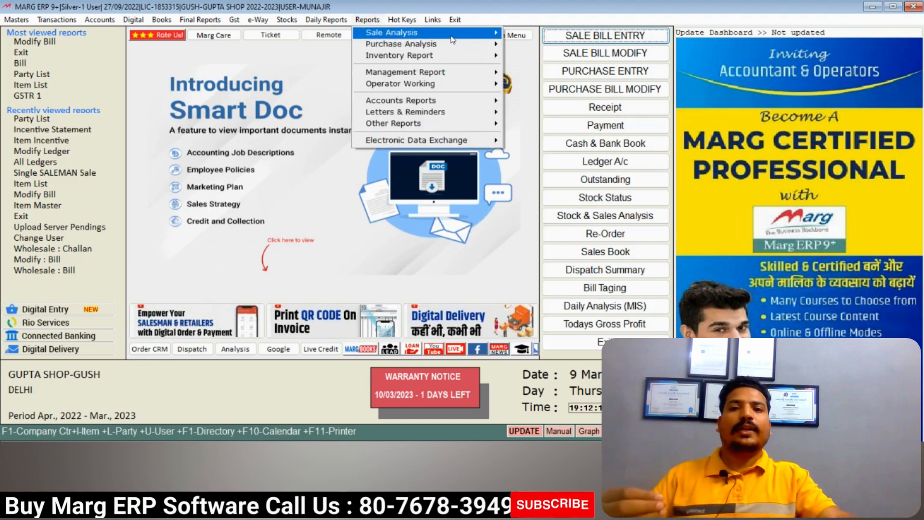
mouse_move(400, 32)
mouse_move(586, 99)
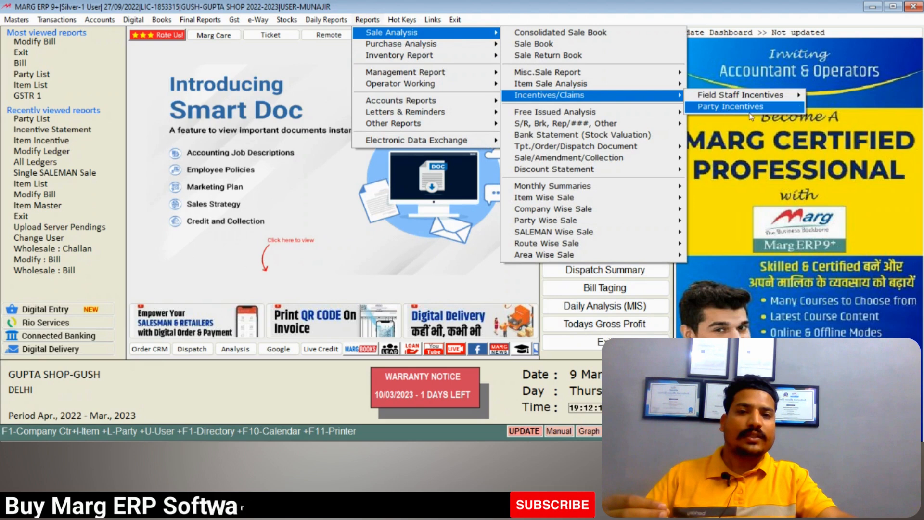
mouse_move(760, 101)
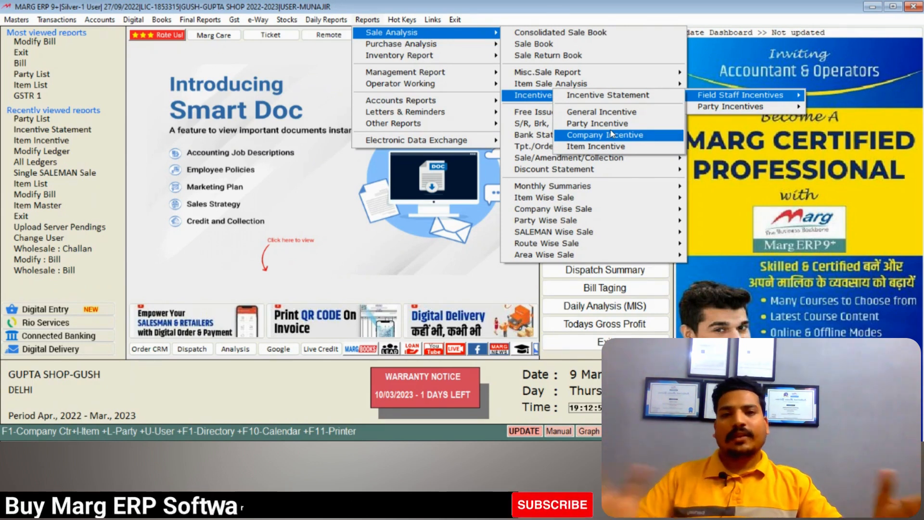
key(Escape)
key(Escape)
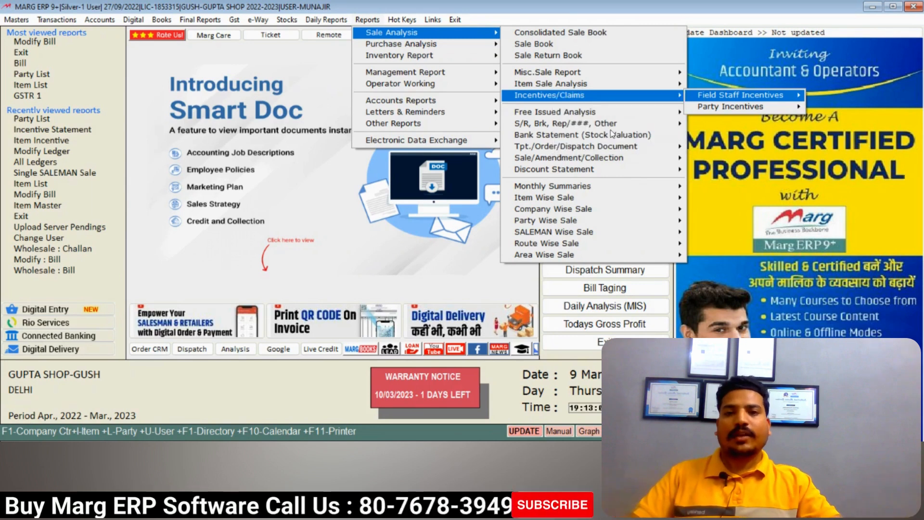